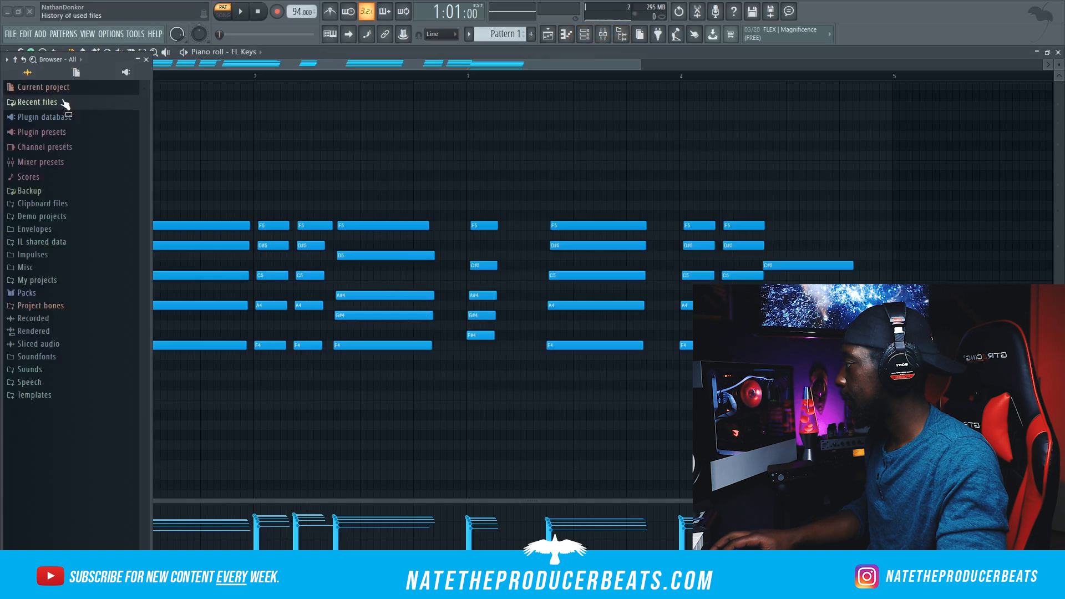
# - Add Omnisphere from the installed VST generators with the In Memorium 3 patch, and open its piano roll
pyautogui.click(89, 117)
pyautogui.click(89, 158)
pyautogui.click(100, 184)
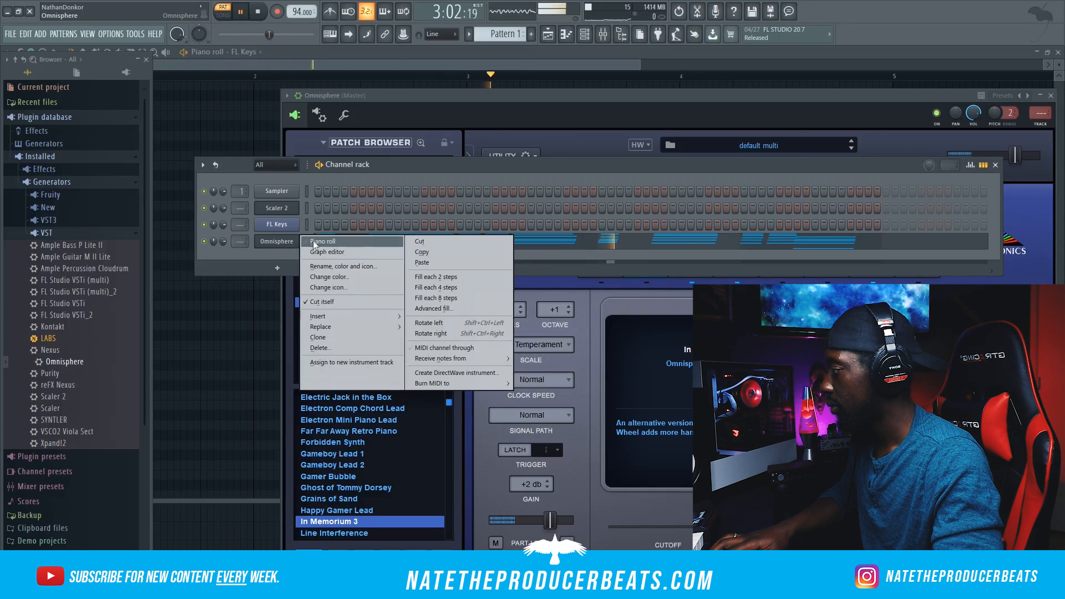
pyautogui.click(273, 238)
pyautogui.click(145, 60)
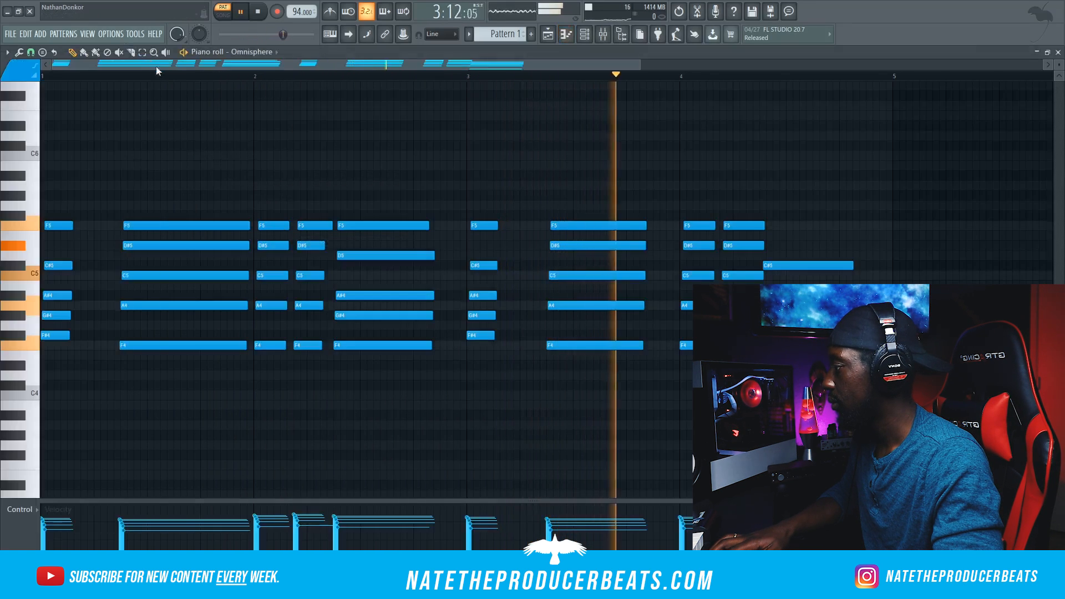
# - Transpose all of the Omnisphere chord notes down one semitone and play the pattern
pyautogui.scroll(-2, 283, 187)
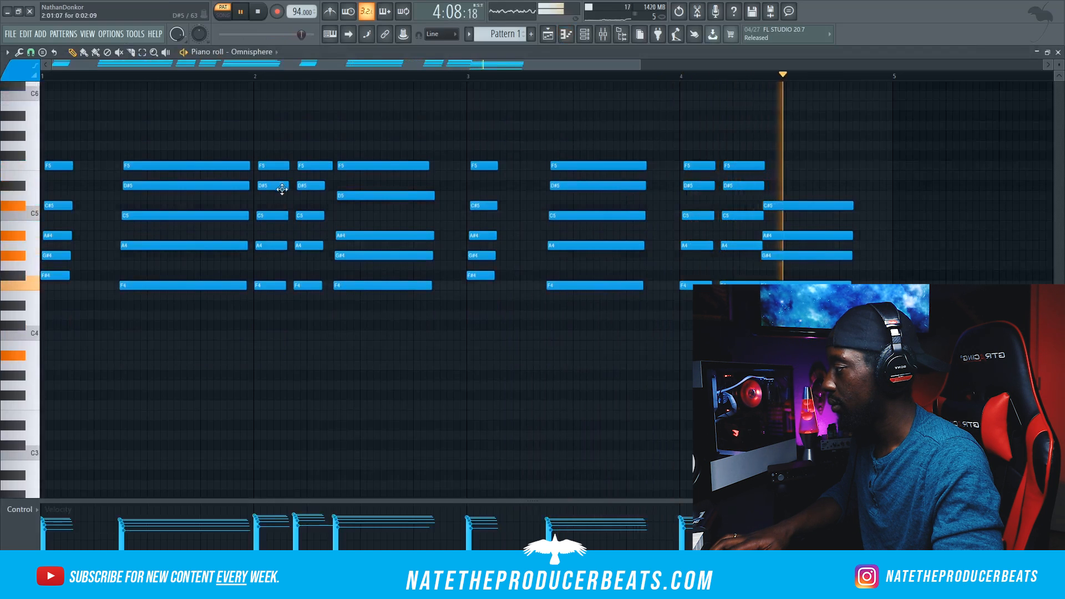
pyautogui.press('space')
pyautogui.scroll(1, 394, 221)
pyautogui.hotkey('shift', 'Down')
pyautogui.press('space')
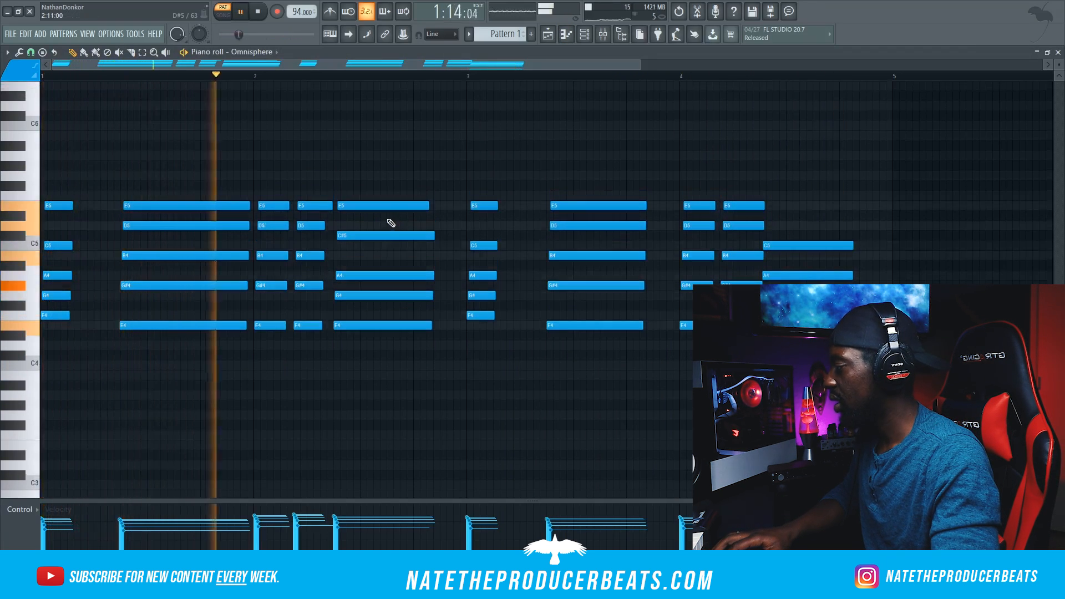
# - Add short G5 and A5 melody notes above the later chords in bar 2, auditioning them with playback
pyautogui.press('space')
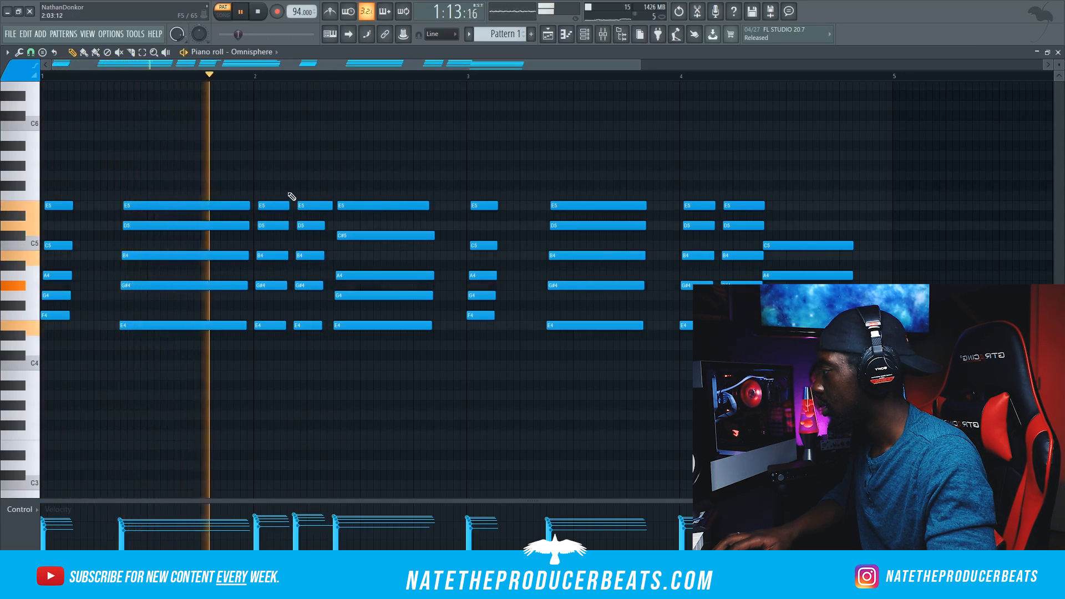
pyautogui.press('space')
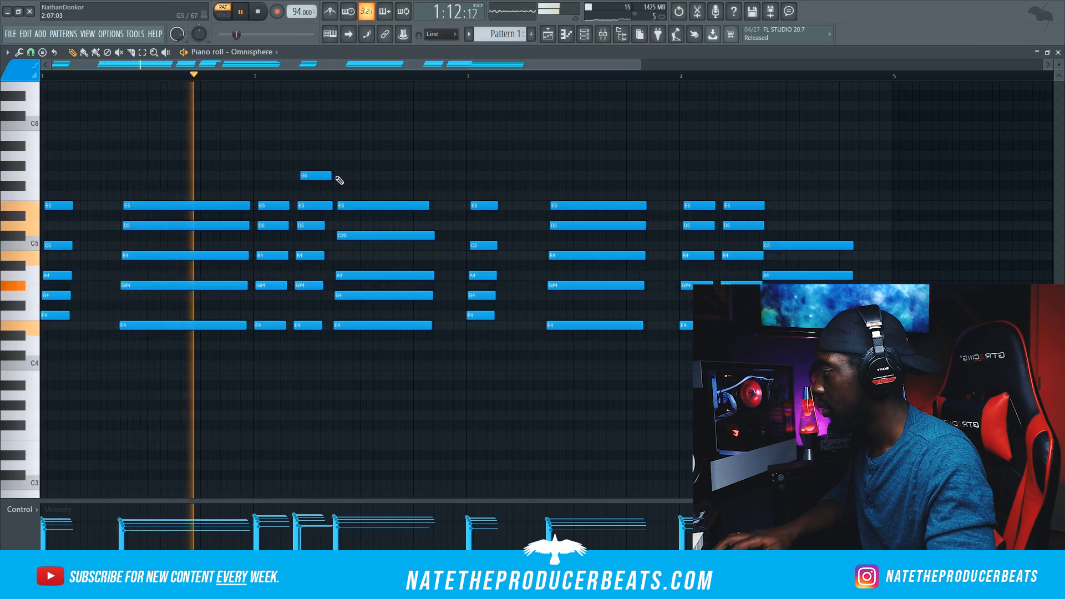
pyautogui.press('space')
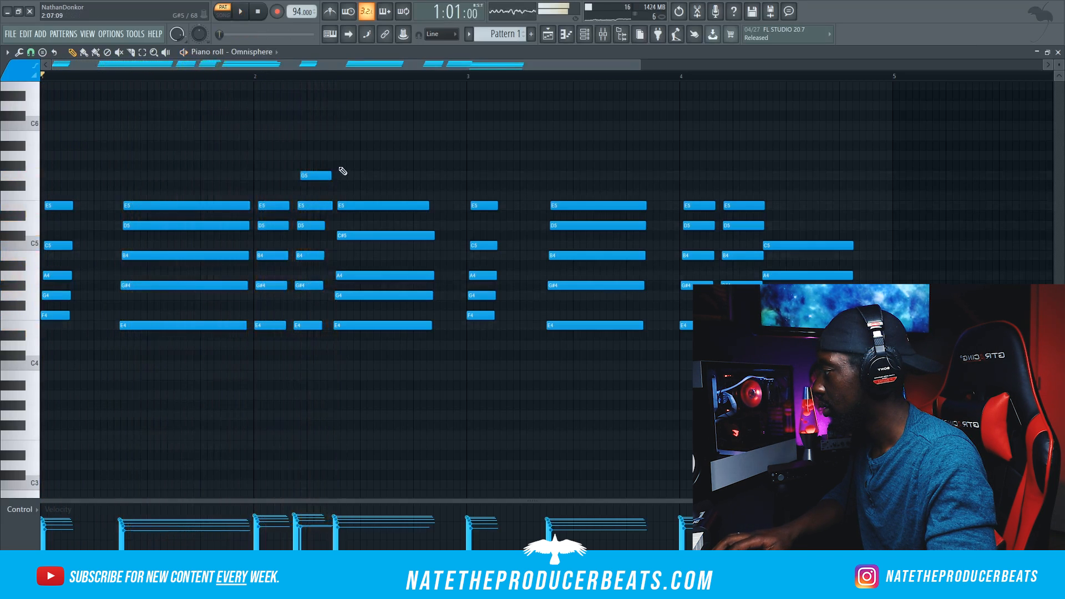
pyautogui.press('space')
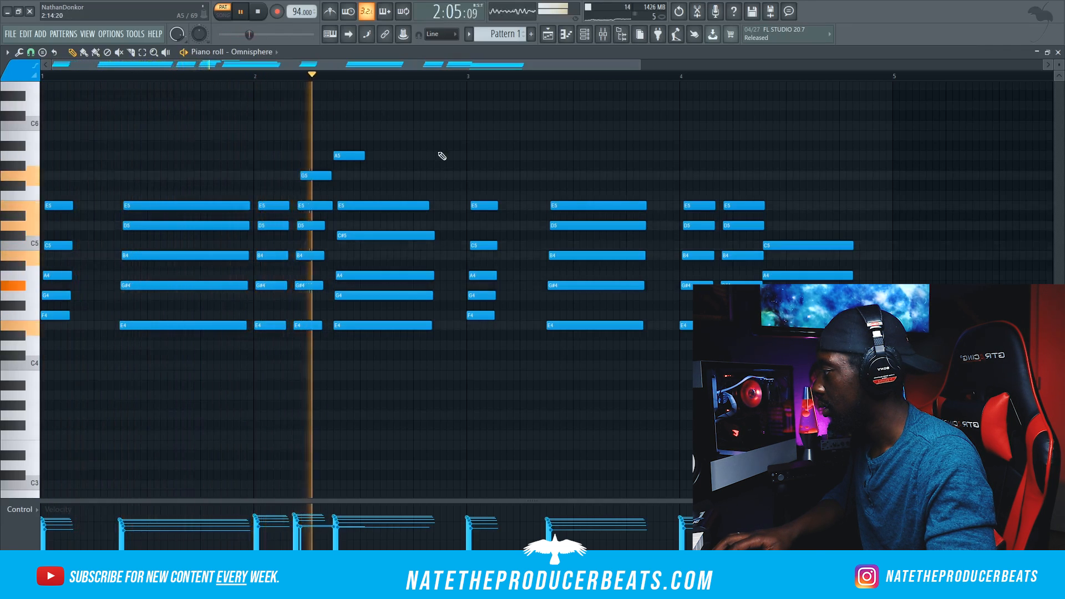
pyautogui.press('space')
# - Add short G5 and F#5 melody notes above the chords in bar 4 and play from that bar
pyautogui.click(680, 144)
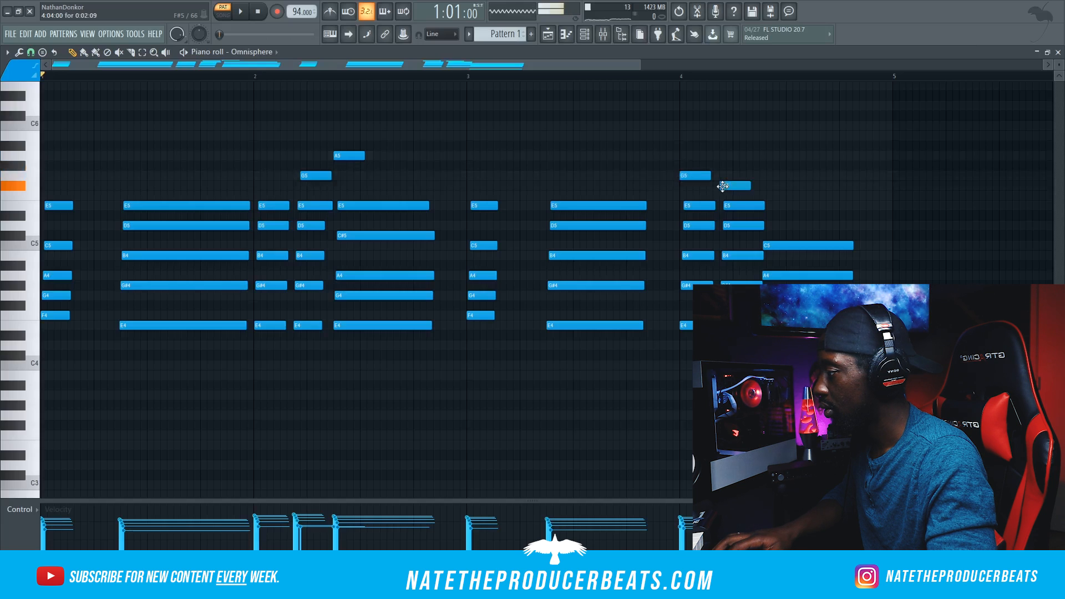
pyautogui.press('space')
pyautogui.click(667, 77)
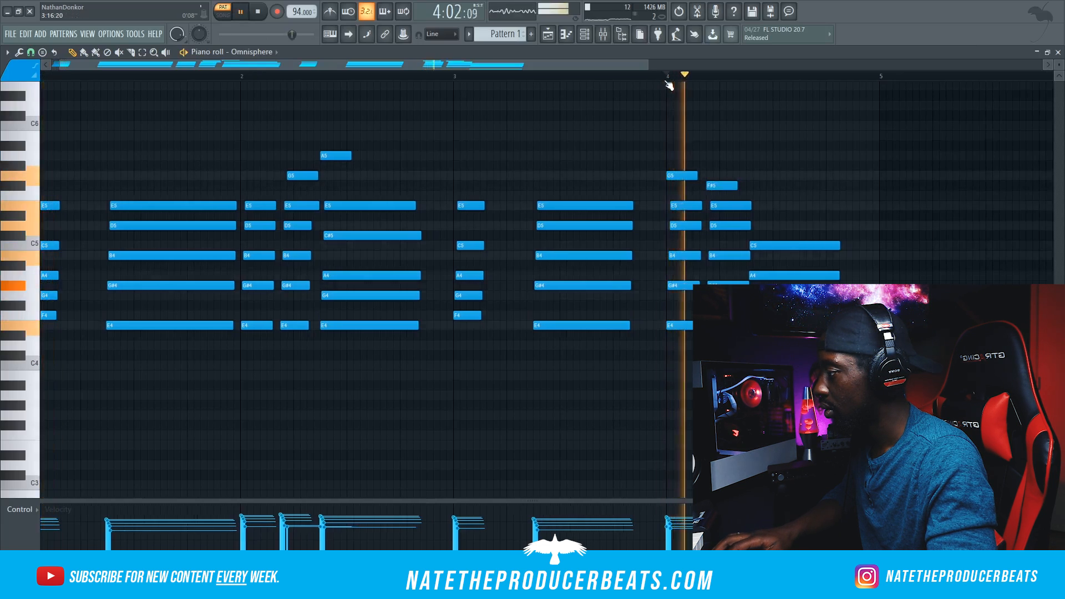
pyautogui.press('space')
# - Try lower pitches for the second melody note in bar 4, then delete that note and replay the bar
pyautogui.moveTo(715, 189); pyautogui.dragTo(721, 189)
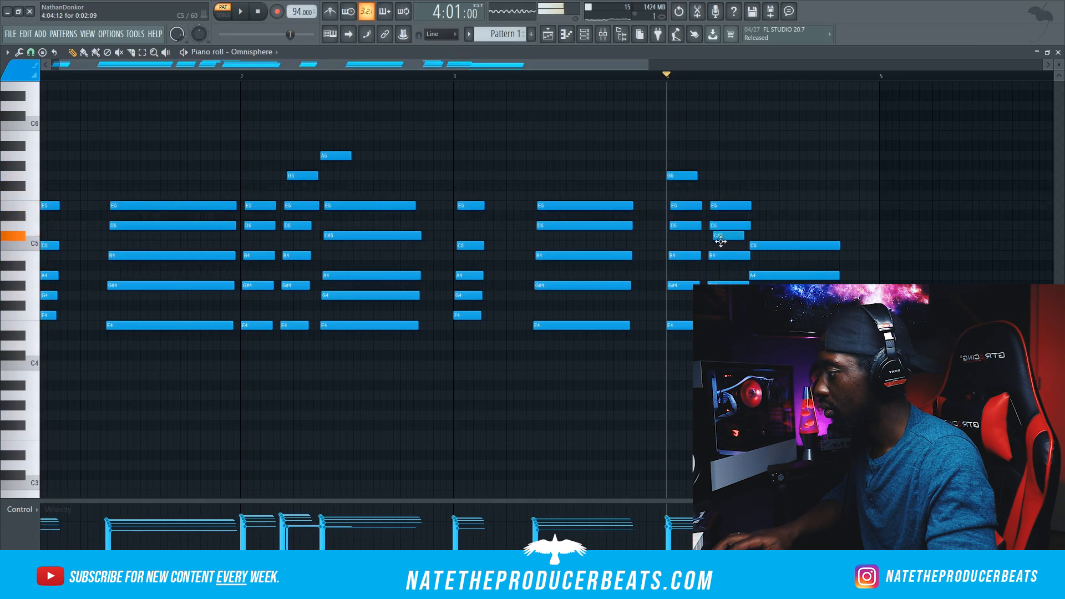
pyautogui.press('space')
pyautogui.rightClick(723, 226)
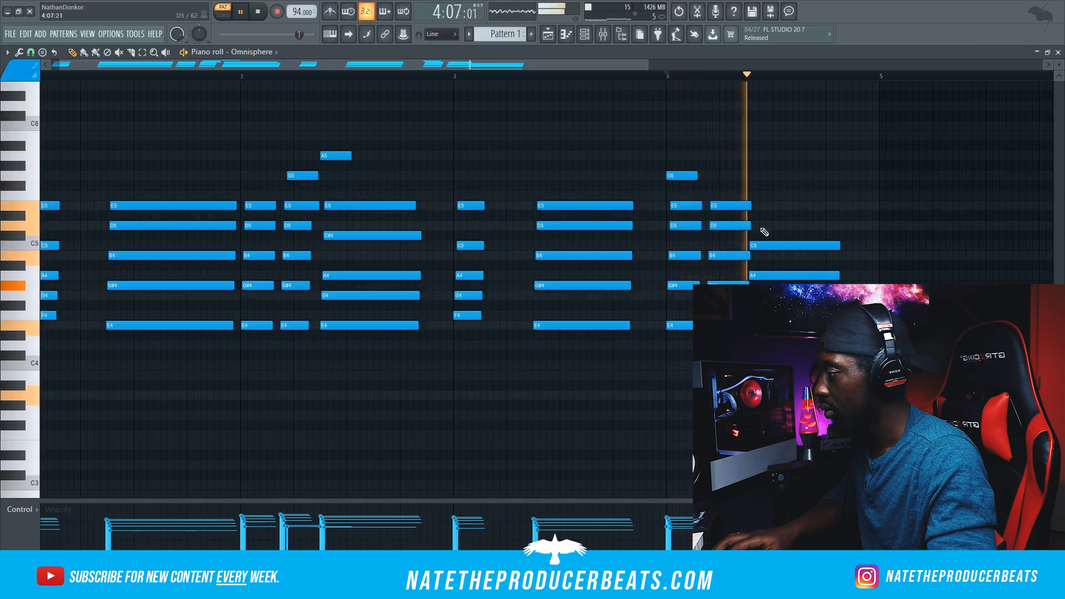
pyautogui.press('space')
pyautogui.click(771, 233)
pyautogui.rightClick(763, 216)
pyautogui.press('space')
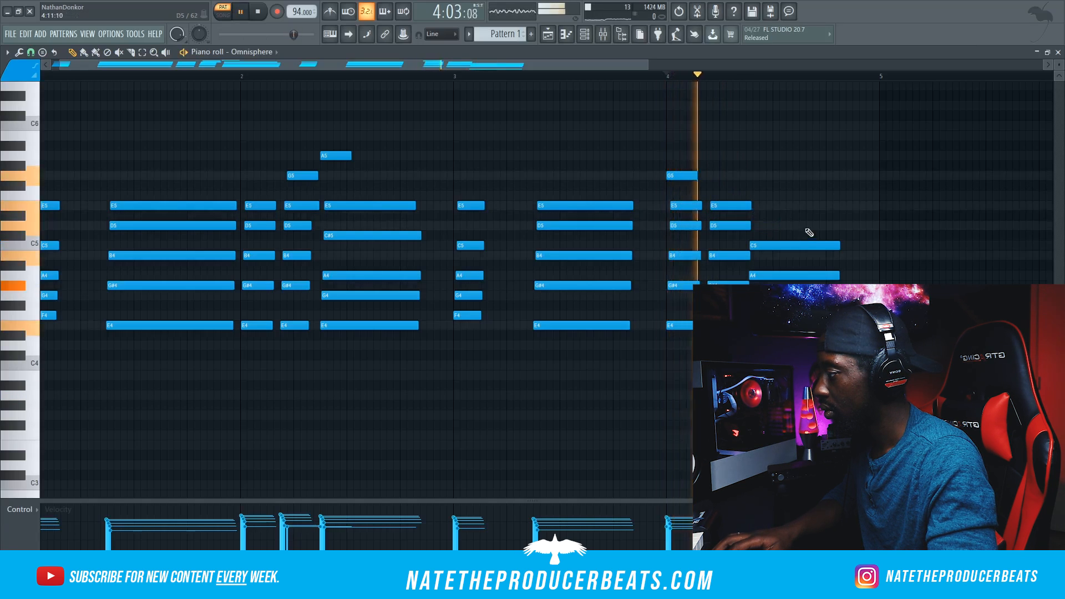
# - Leave the piano roll and route the Omnisphere channel to mixer track 1
pyautogui.click(572, 37)
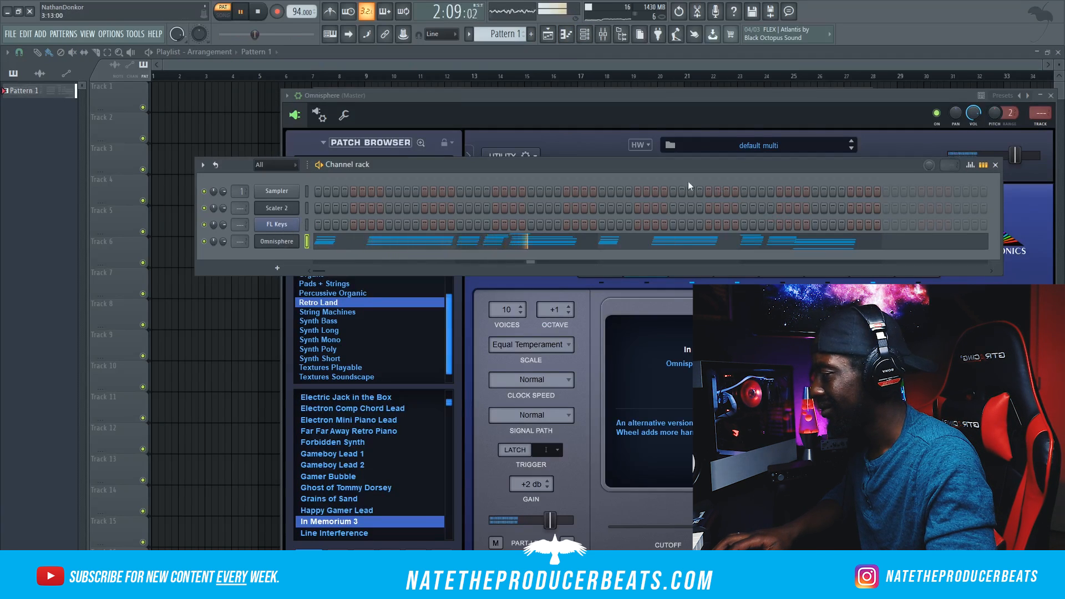
pyautogui.rightClick(288, 241)
pyautogui.click(259, 258)
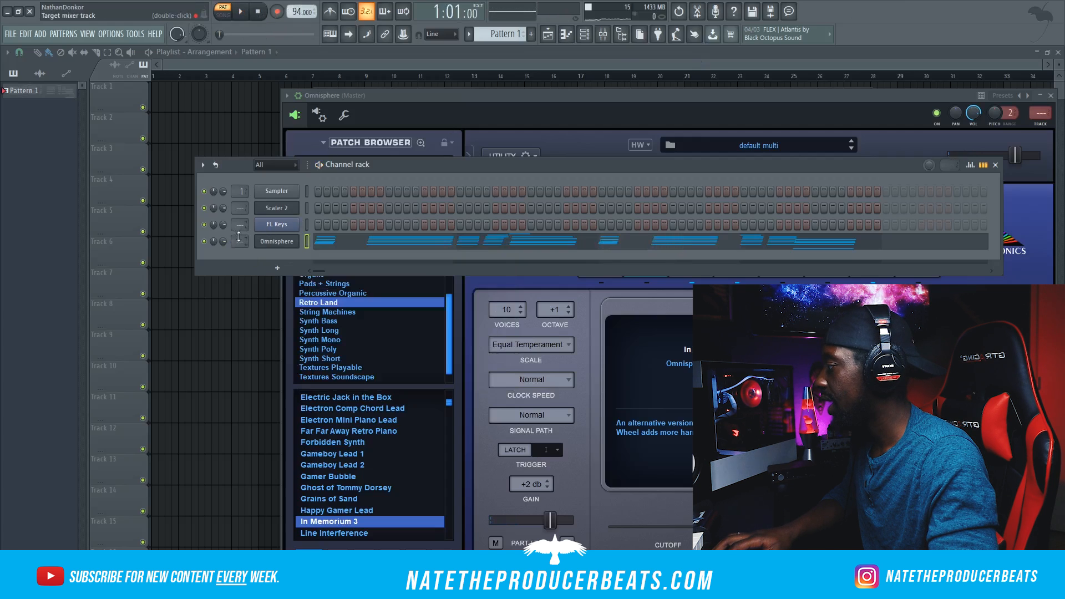
# - Load Fruity Parametric EQ 2 into the first effect slot of mixer Insert 1
pyautogui.click(602, 42)
pyautogui.click(784, 191)
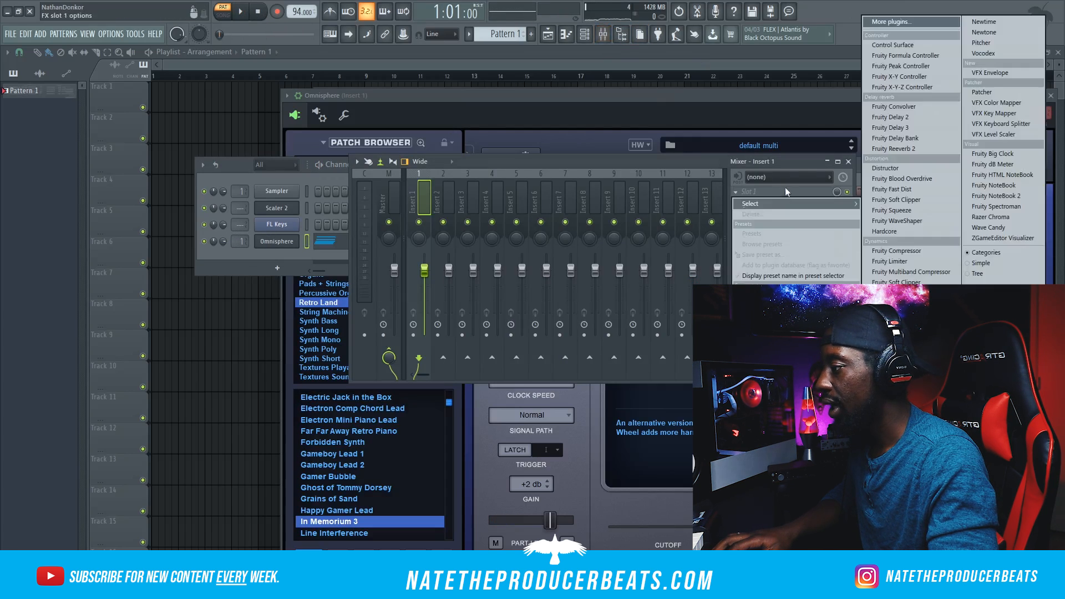
pyautogui.click(903, 397)
pyautogui.moveTo(268, 165); pyautogui.dragTo(460, 180)
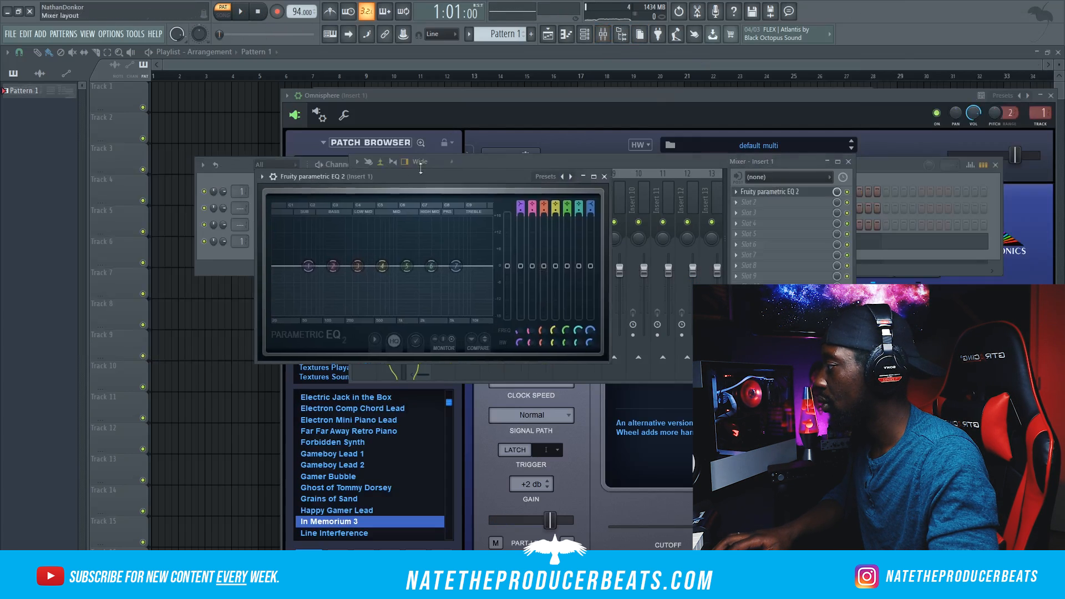
# - Apply the 40Hz cut preset to Insert 1's EQ and shift its low-cut point to a higher frequency
pyautogui.click(263, 178)
pyautogui.moveTo(365, 222)
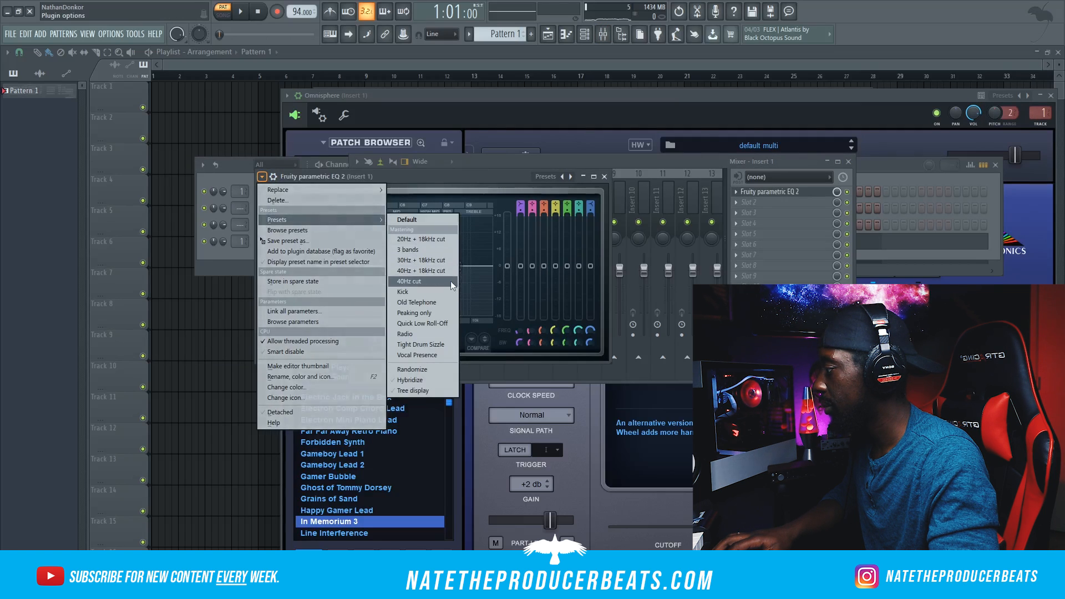
pyautogui.click(438, 281)
pyautogui.moveTo(288, 265); pyautogui.dragTo(327, 265)
pyautogui.moveTo(195, 254); pyautogui.dragTo(297, 254)
# - Add the Wider plugin to Insert 1's second effect slot and set its width to 137% during playback
pyautogui.click(756, 203)
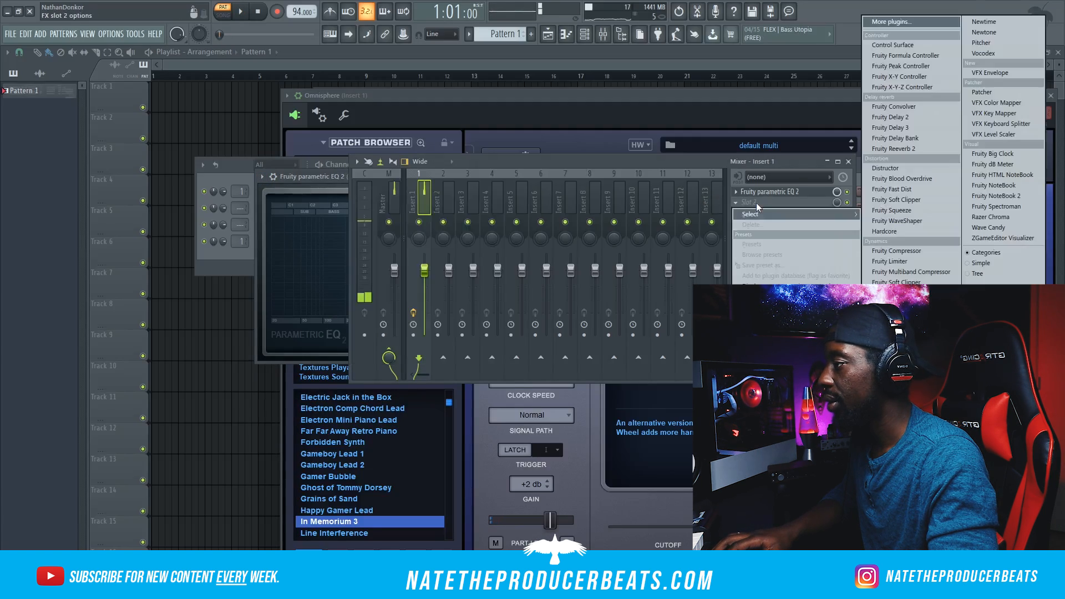
pyautogui.click(952, 24)
pyautogui.doubleClick(562, 174)
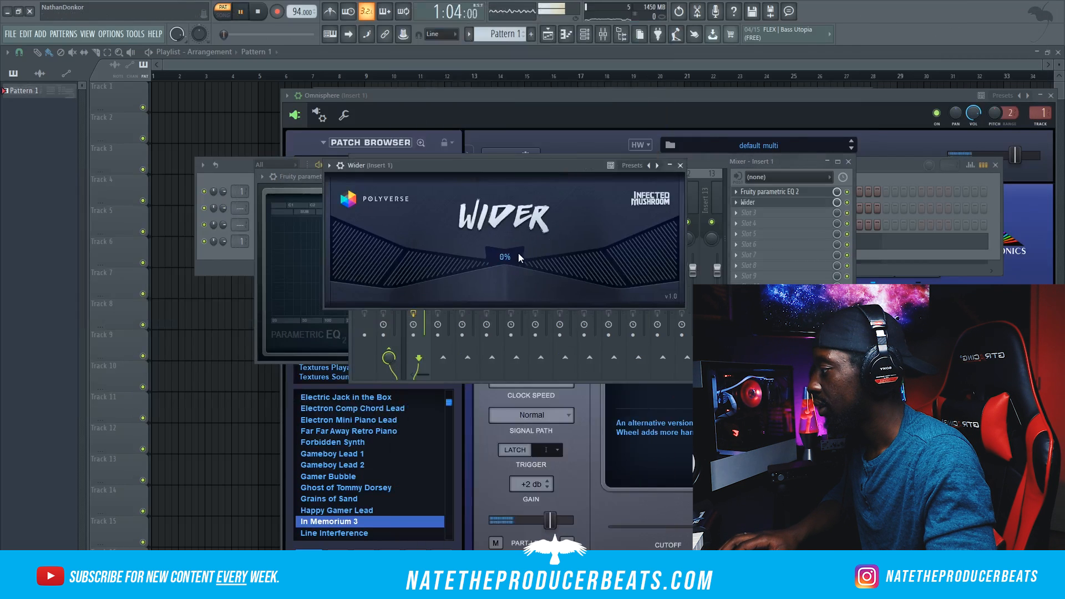
pyautogui.moveTo(549, 128); pyautogui.dragTo(550, 134)
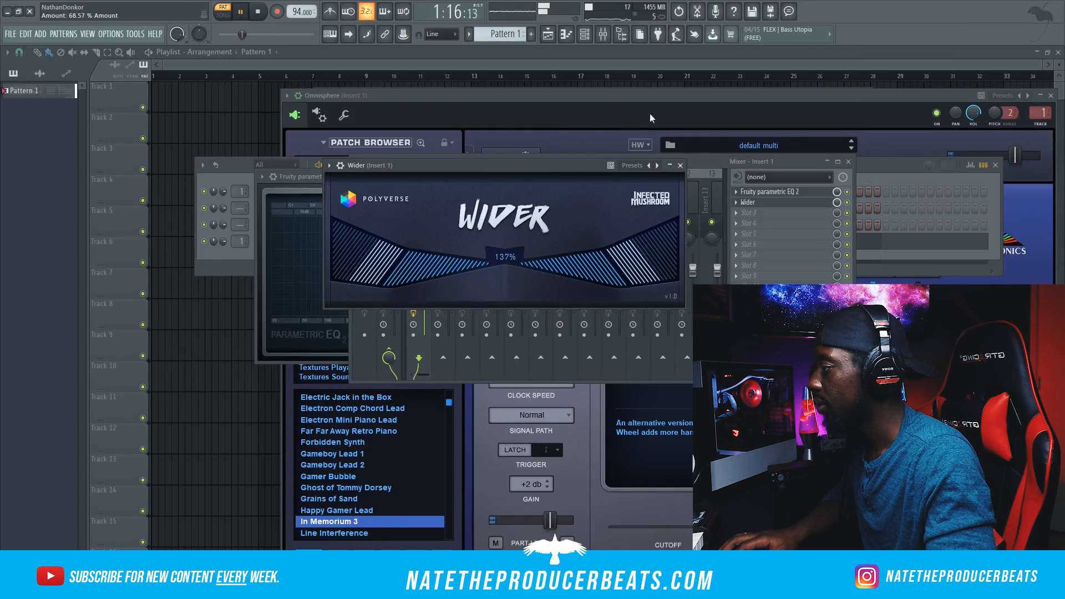
pyautogui.click(682, 166)
pyautogui.press('space')
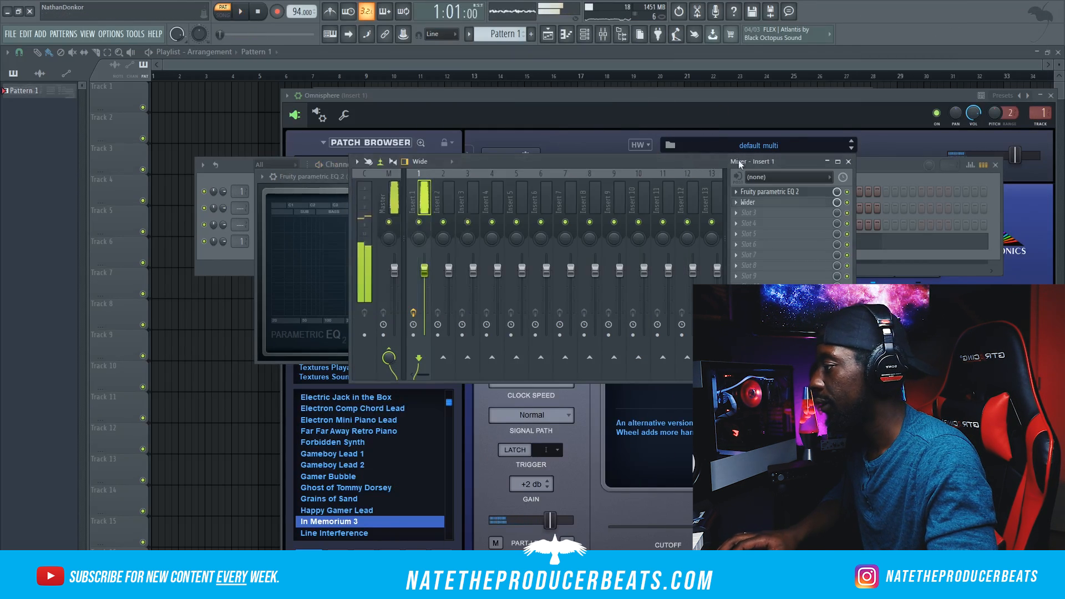
# - Clone the Omnisphere channel in the channel rack
pyautogui.click(890, 176)
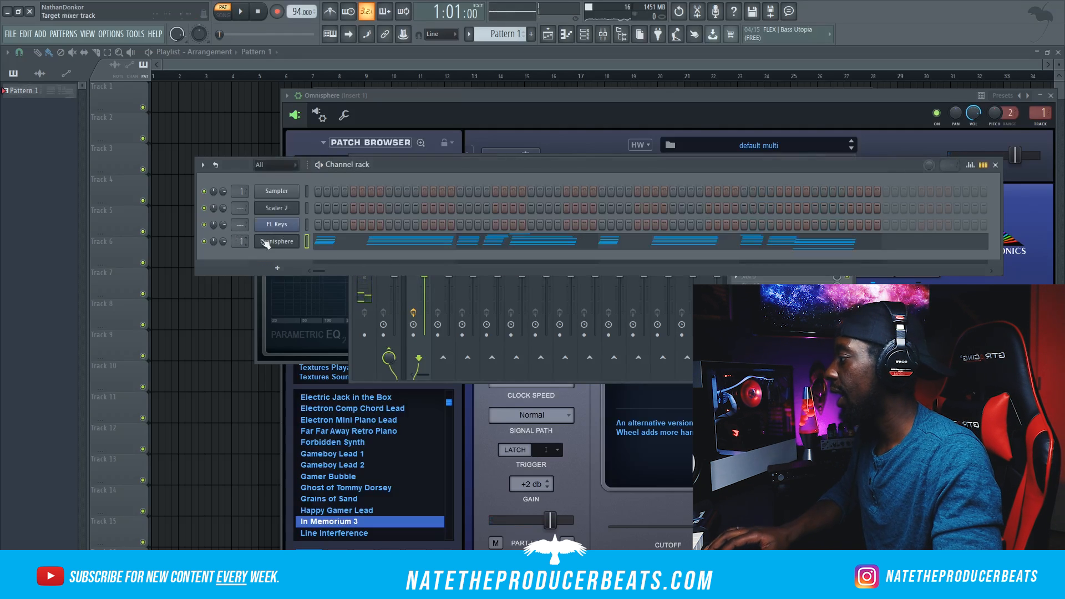
pyautogui.rightClick(288, 242)
pyautogui.click(333, 337)
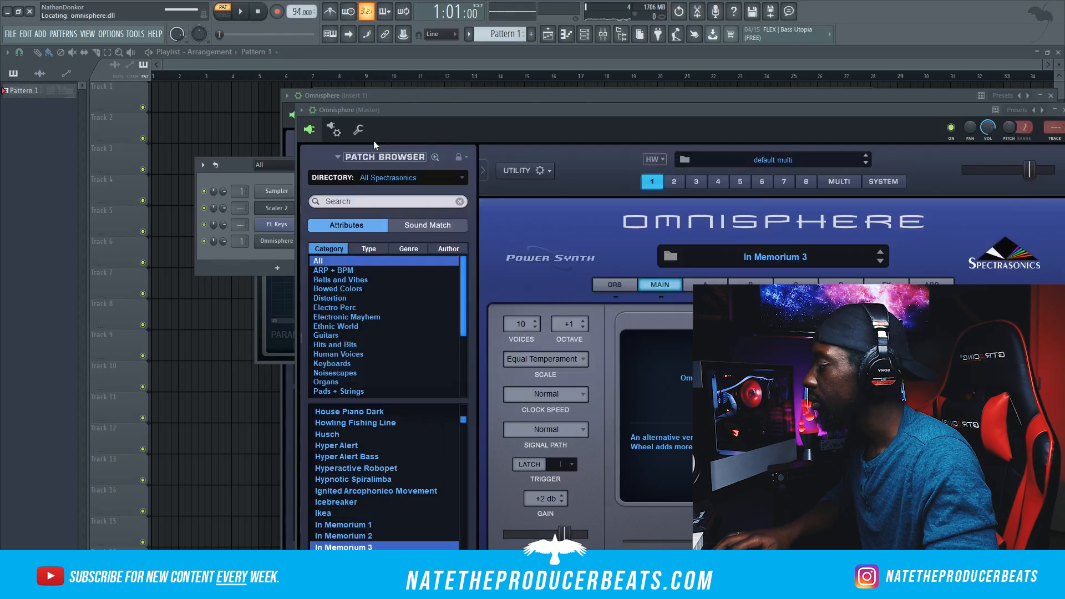
# - Load the Orchestron Flute with Plex patch from the Trons and Optical category in the cloned Omnisphere
pyautogui.click(361, 271)
pyautogui.click(371, 278)
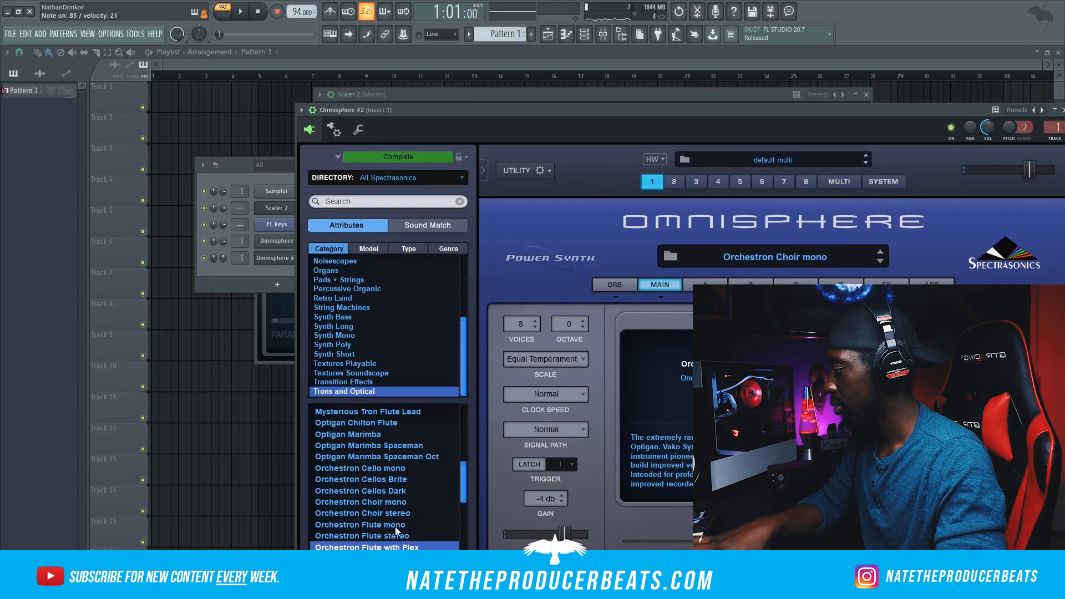
pyautogui.scroll(-5, 395, 527)
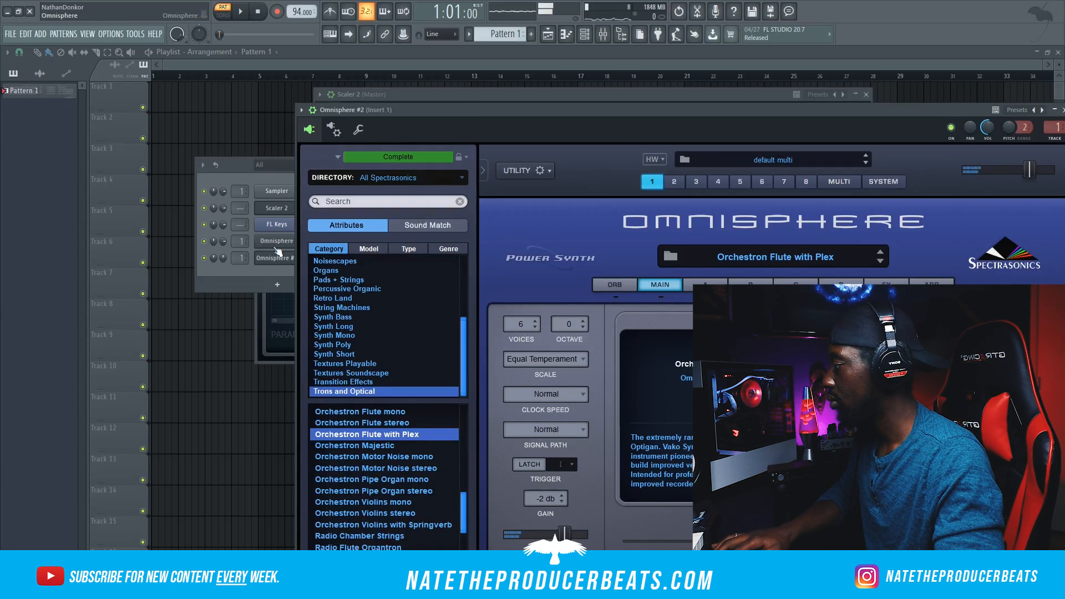
# - Give Omnisphere #2 the original channel's notes on mixer track 2 and adjust its channel volume during playback
pyautogui.click(260, 274)
pyautogui.press('space')
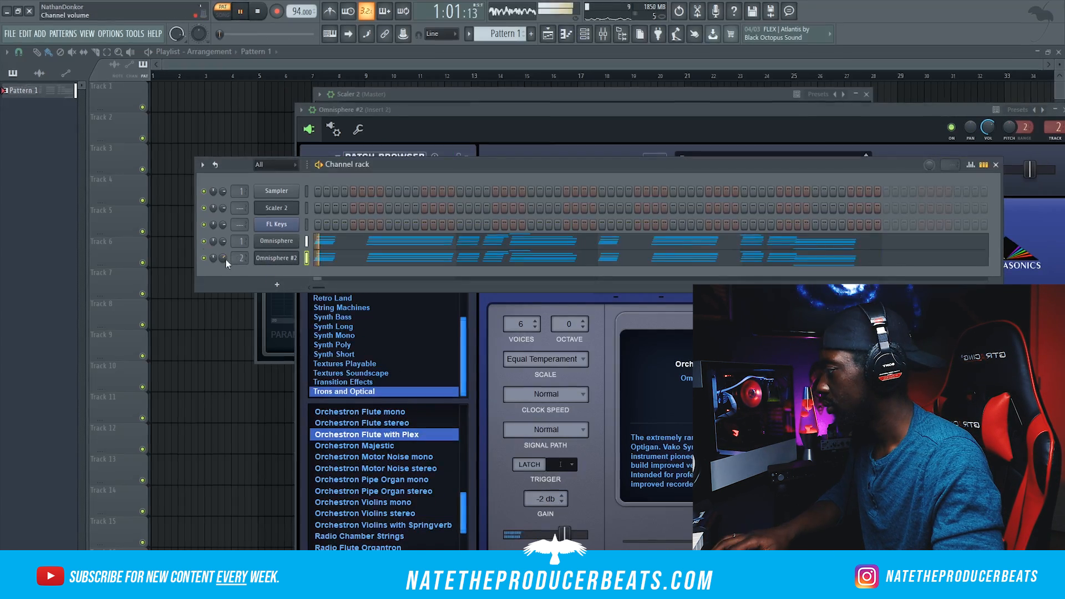
pyautogui.moveTo(224, 258); pyautogui.dragTo(224, 253)
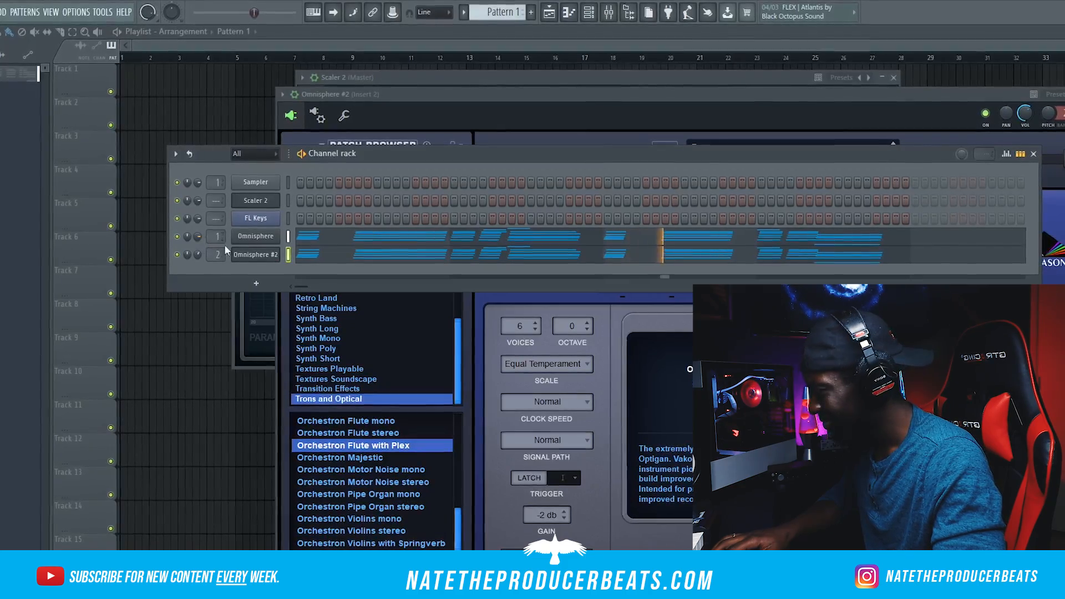
# - Load Fruity Parametric EQ 2 into the first effect slot of mixer Insert 2
pyautogui.click(623, 17)
pyautogui.click(765, 192)
pyautogui.moveTo(771, 204)
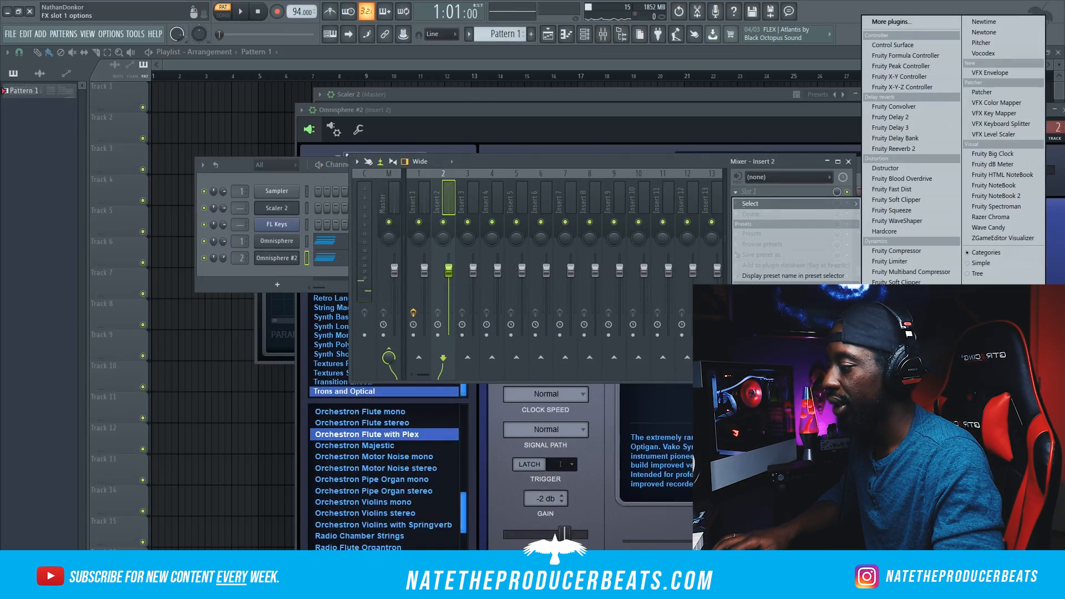
pyautogui.click(903, 408)
pyautogui.moveTo(383, 197); pyautogui.dragTo(547, 170)
# - Apply the 40Hz + 18kHz cut preset to Insert 2's EQ and move its low-cut point to a higher frequency
pyautogui.click(263, 163)
pyautogui.moveTo(332, 206)
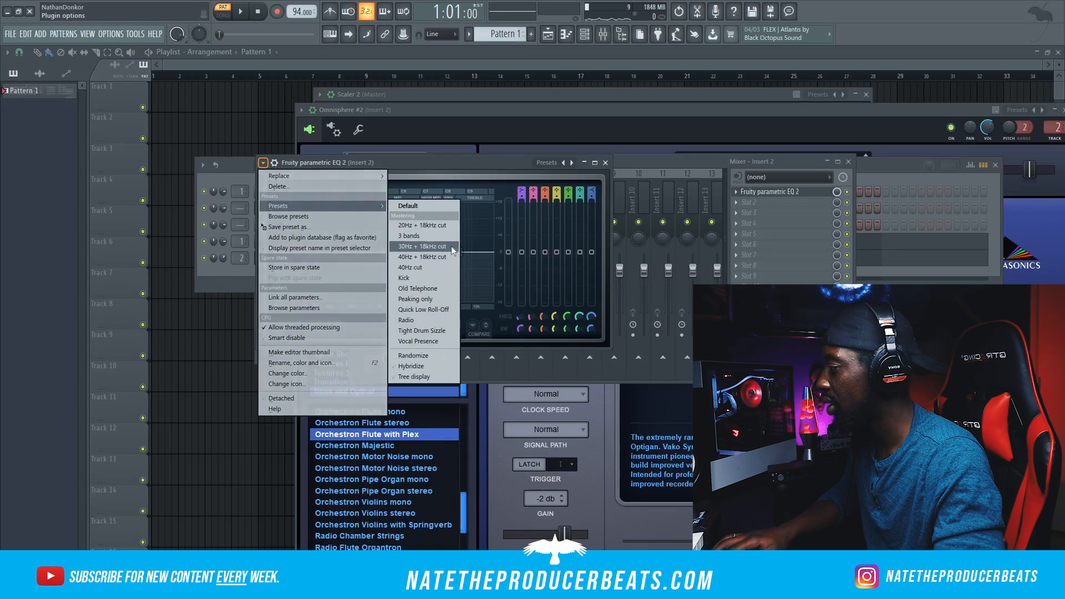
pyautogui.click(448, 256)
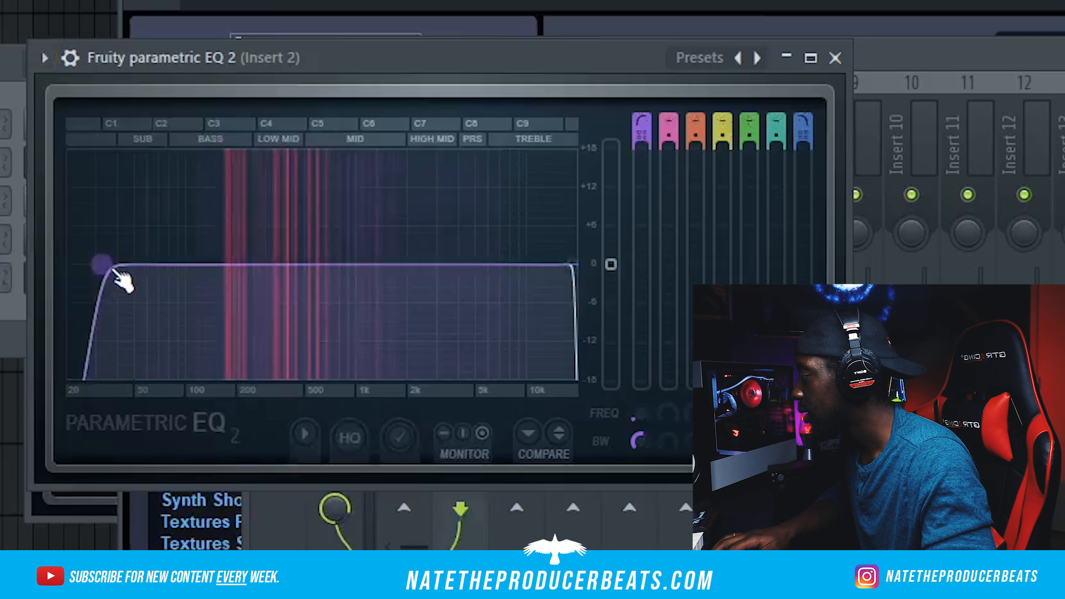
pyautogui.moveTo(297, 259); pyautogui.dragTo(336, 259)
pyautogui.moveTo(201, 264); pyautogui.dragTo(216, 265)
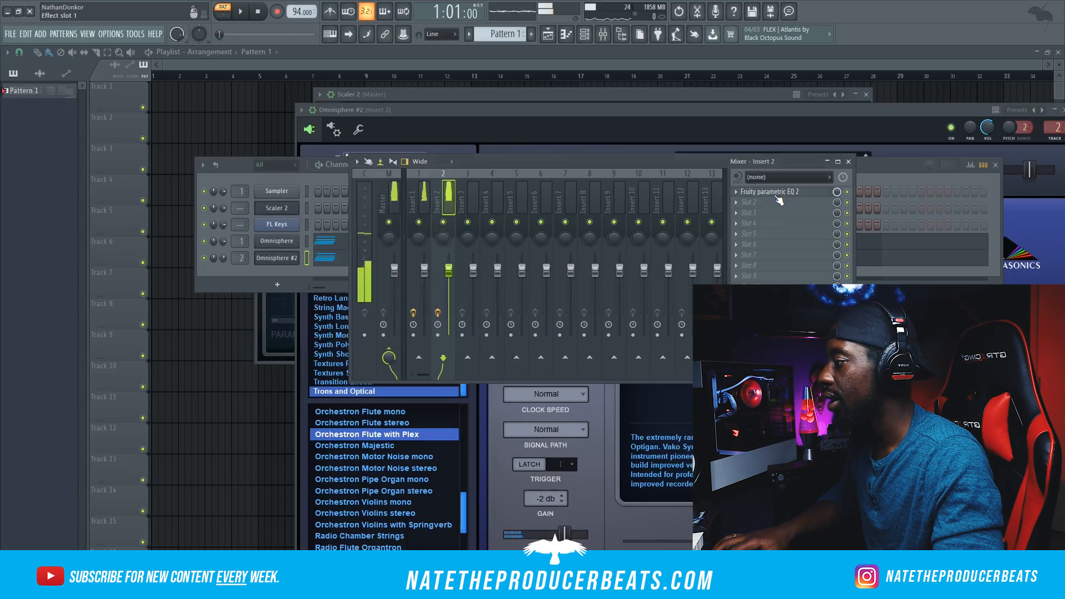
# - Add the Wider plugin to Insert 2's second effect slot and set its width to 58%
pyautogui.click(775, 203)
pyautogui.click(893, 25)
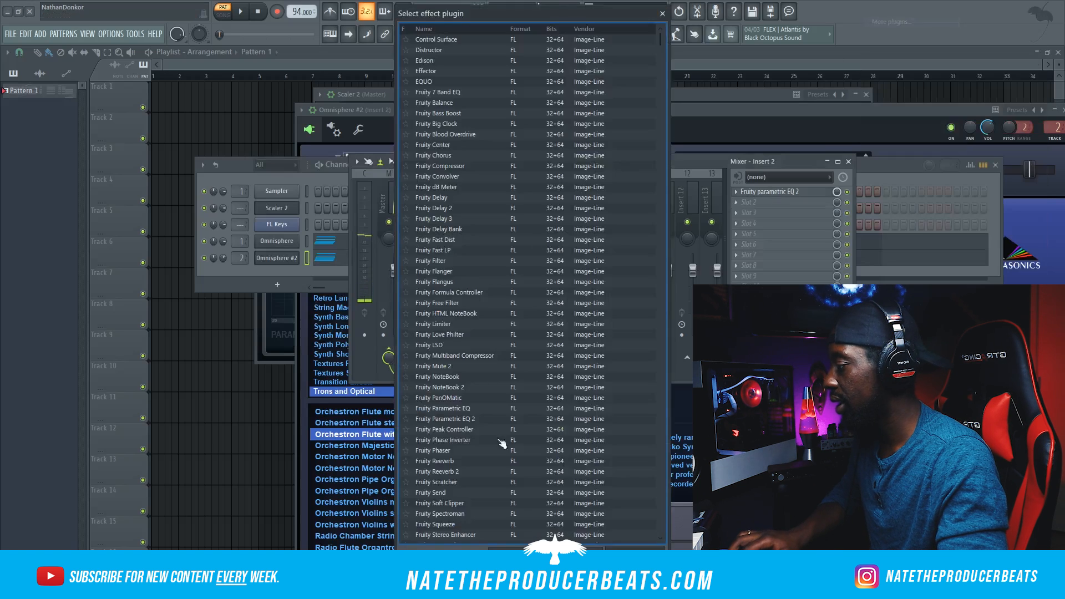
pyautogui.write('wider')
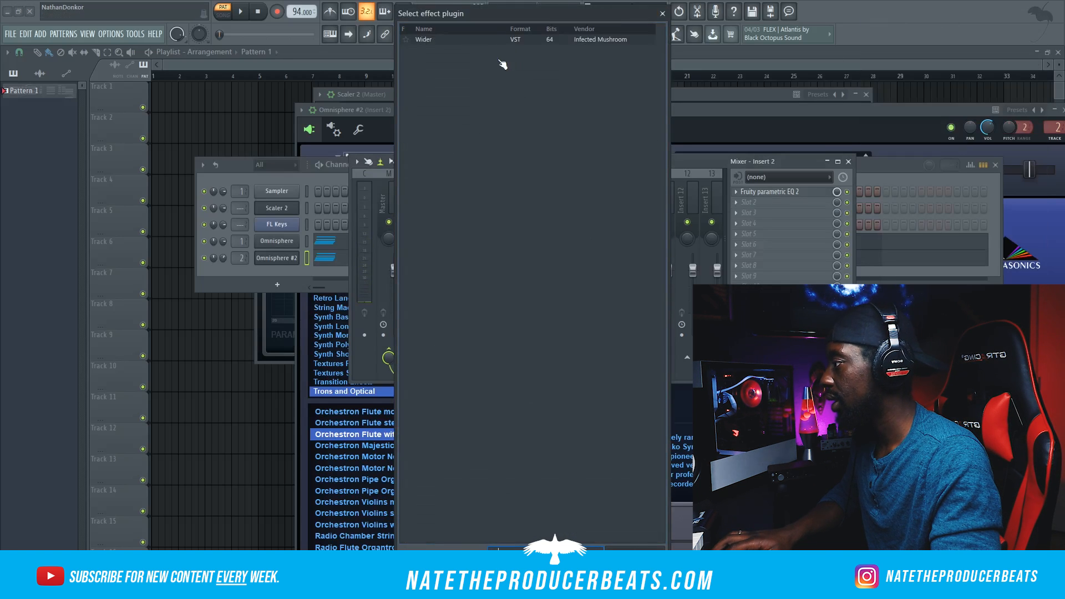
pyautogui.doubleClick(499, 41)
pyautogui.moveTo(374, 208); pyautogui.dragTo(531, 203)
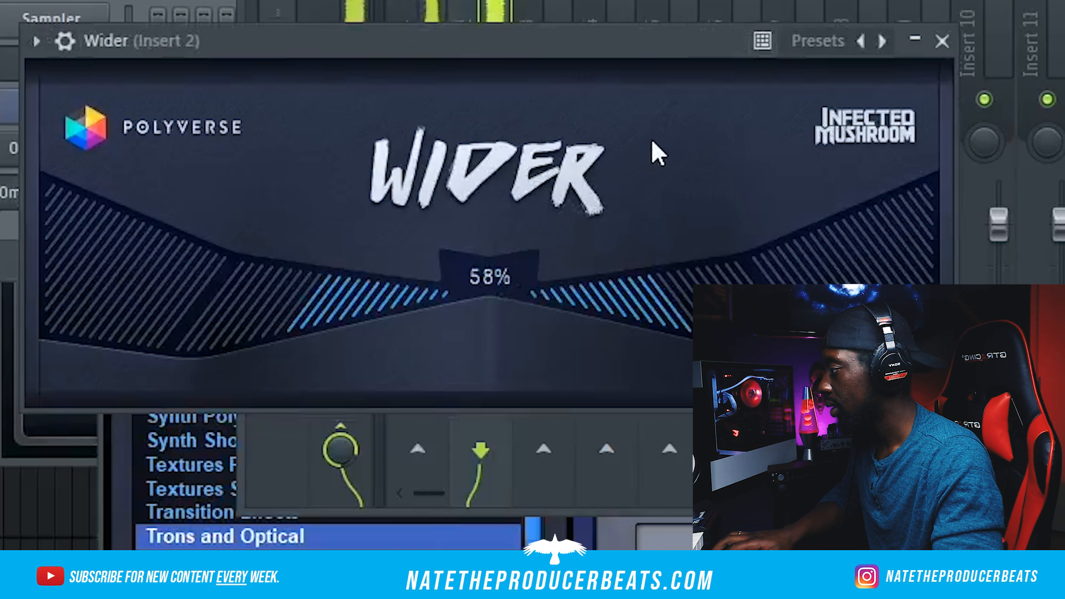
# - Clone the Omnisphere #2 channel to create a third Omnisphere layer
pyautogui.moveTo(652, 138); pyautogui.dragTo(664, 128)
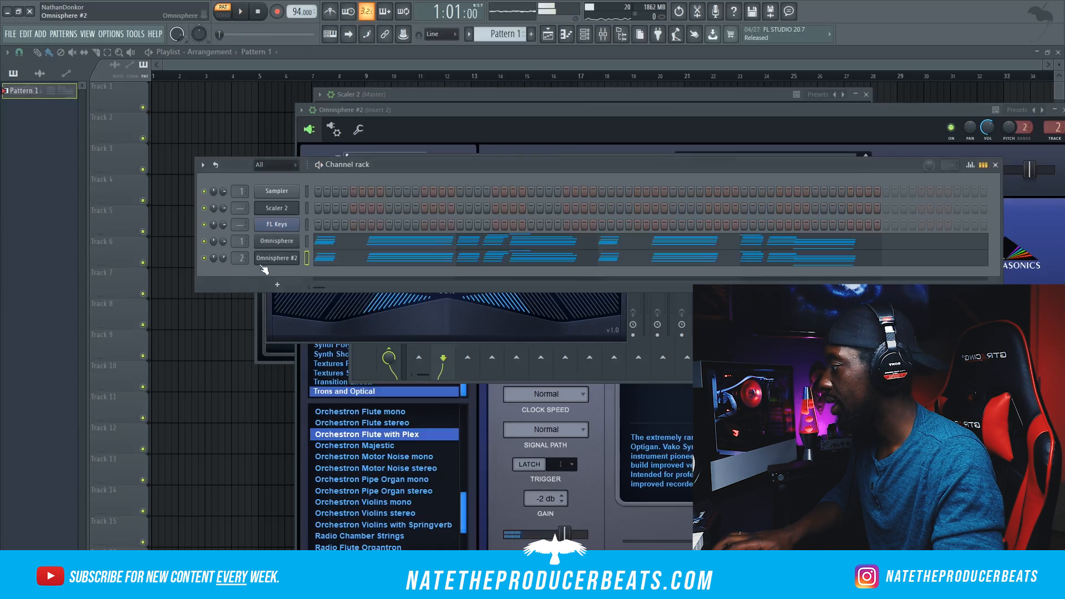
pyautogui.rightClick(294, 258)
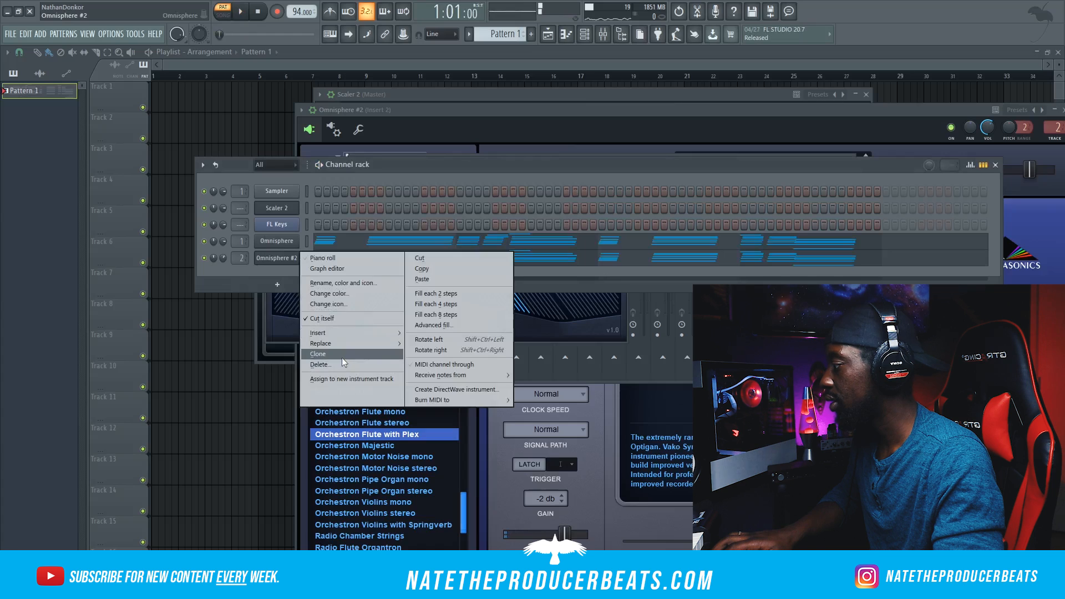
pyautogui.click(328, 354)
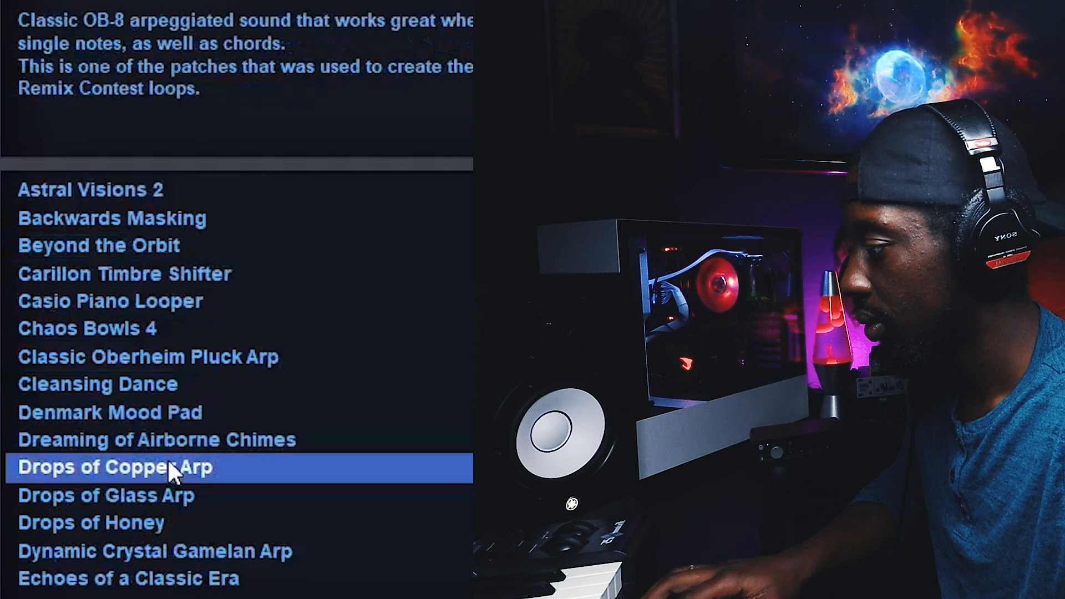
# - Browse peaceful arpeggiator patches for the cloned Omnisphere channel, auditioning Drops of Copper Arp and Eternal Changling
pyautogui.scroll(-2, 167, 458)
pyautogui.click(169, 466)
pyautogui.scroll(-2, 169, 466)
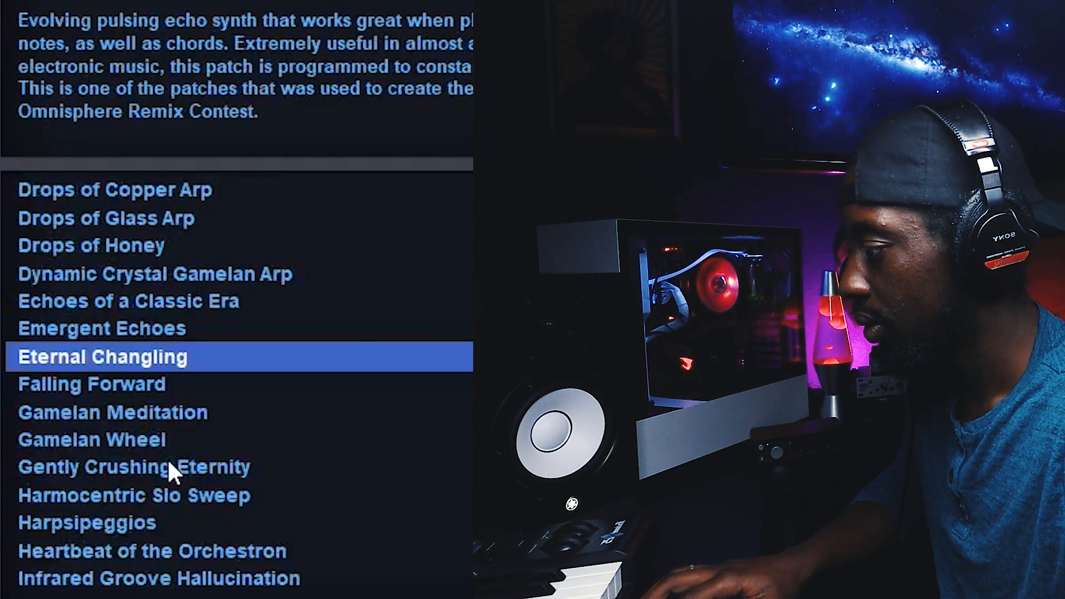
pyautogui.click(168, 465)
pyautogui.scroll(-3, 169, 465)
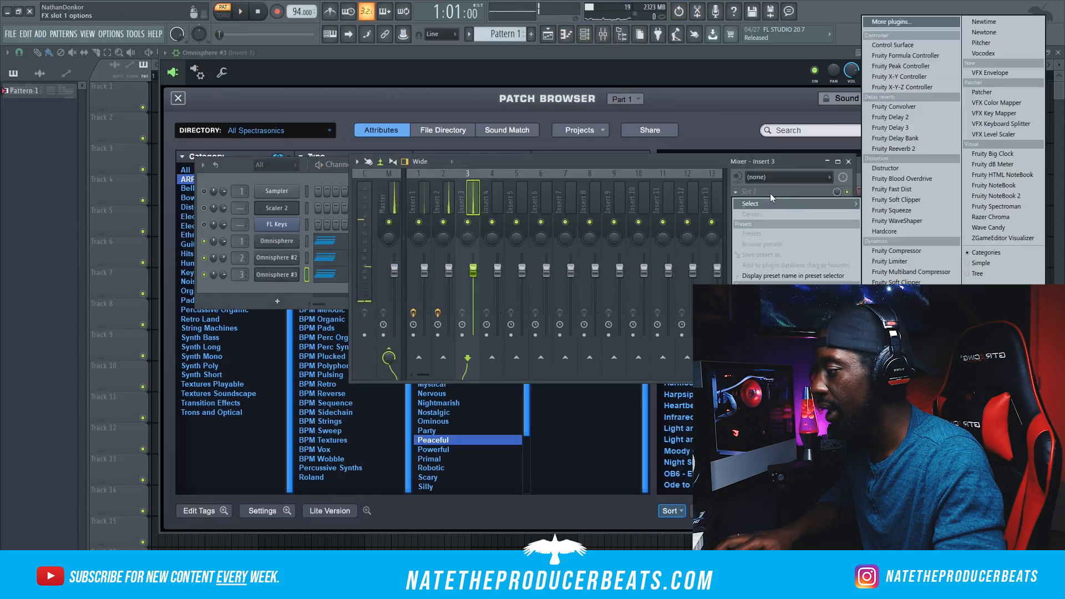
# - Load Fruity Parametric EQ 2 on mixer Insert 3, lower its low-pass point and raise its high-pass point to about 158 Hz during playback
pyautogui.click(904, 408)
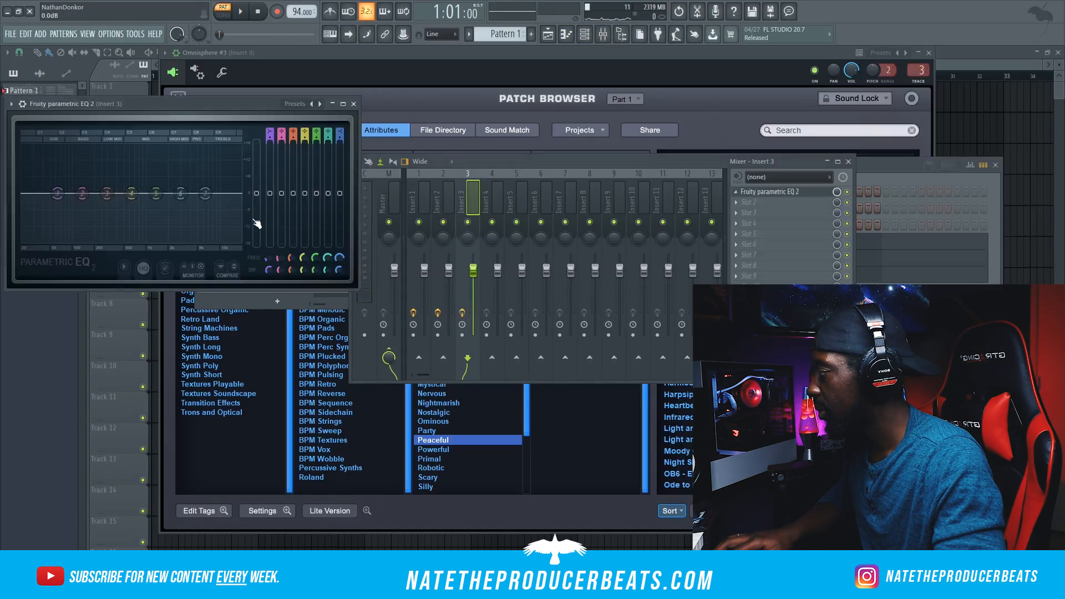
pyautogui.moveTo(183, 112); pyautogui.dragTo(477, 187)
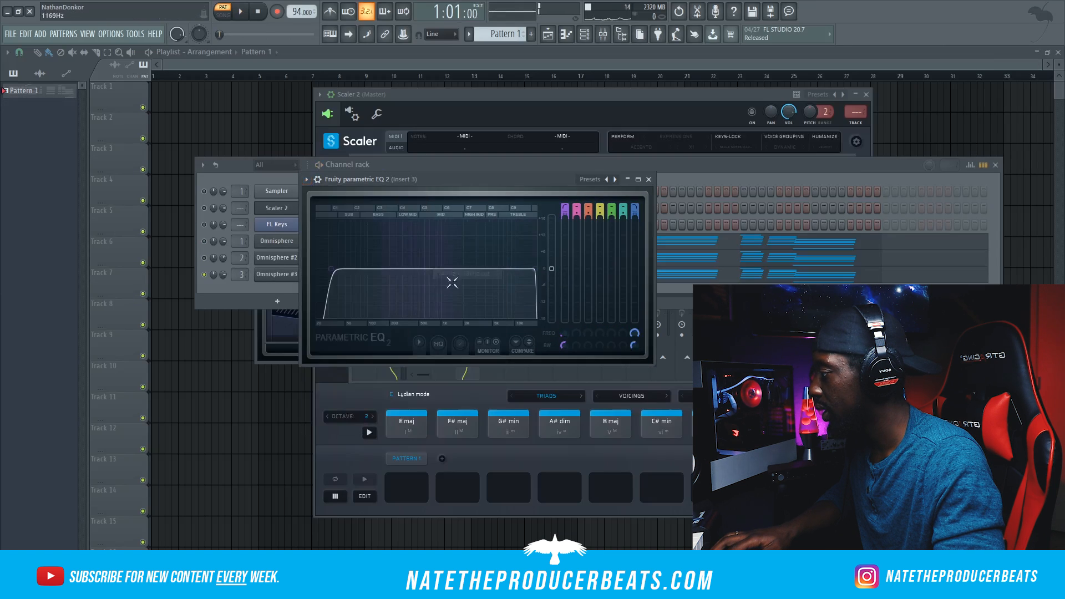
pyautogui.press('space')
pyautogui.moveTo(512, 269); pyautogui.dragTo(475, 268)
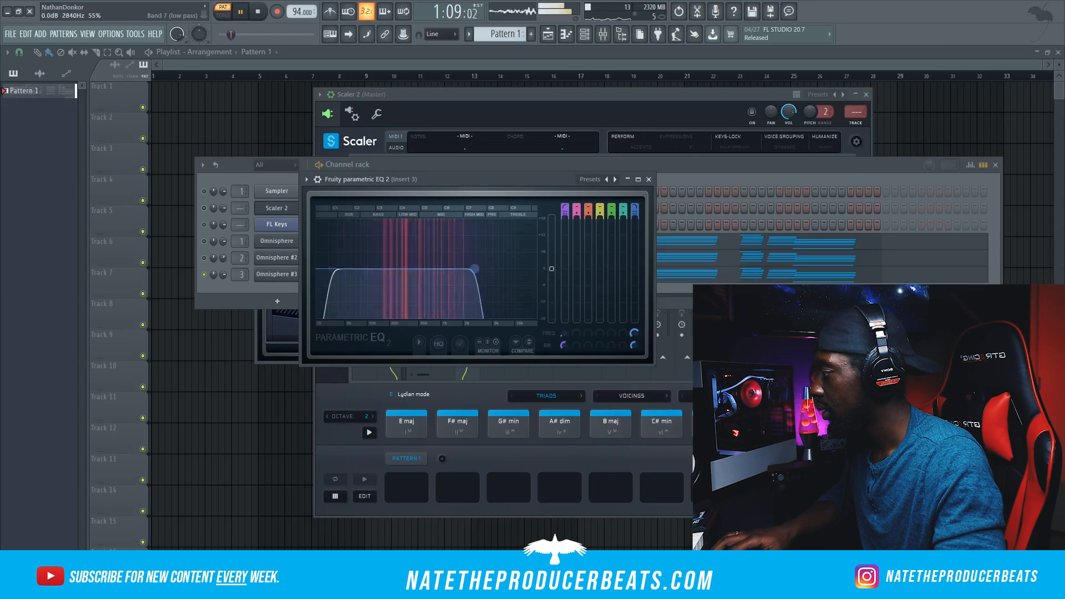
pyautogui.moveTo(329, 277); pyautogui.dragTo(354, 277)
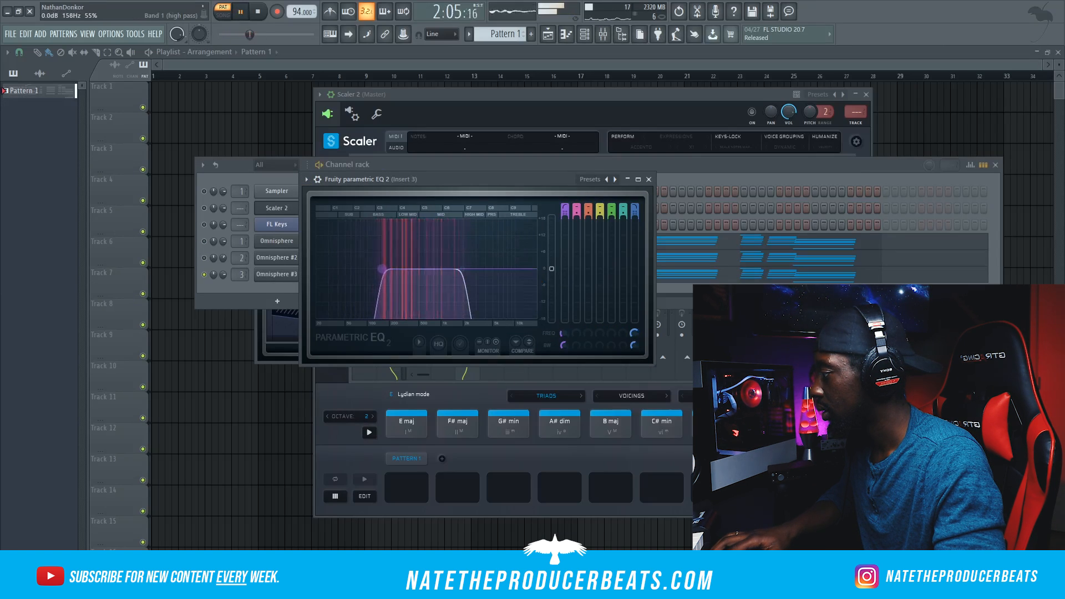
pyautogui.press('space')
# - Add the HalfTime plugin to Insert 3's second effect slot and play the pattern through it
pyautogui.click(604, 37)
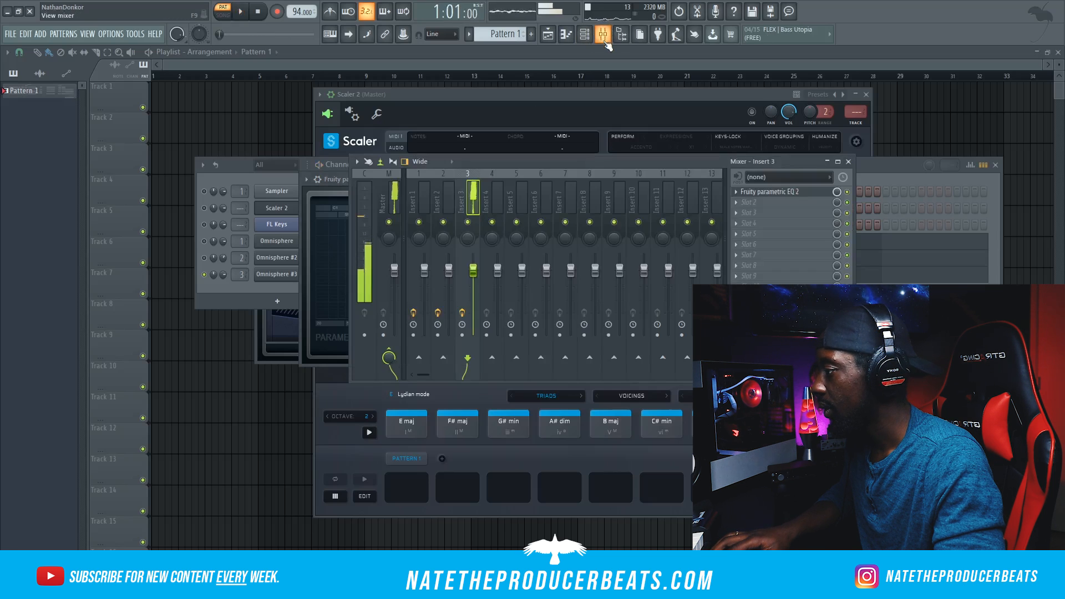
pyautogui.click(786, 204)
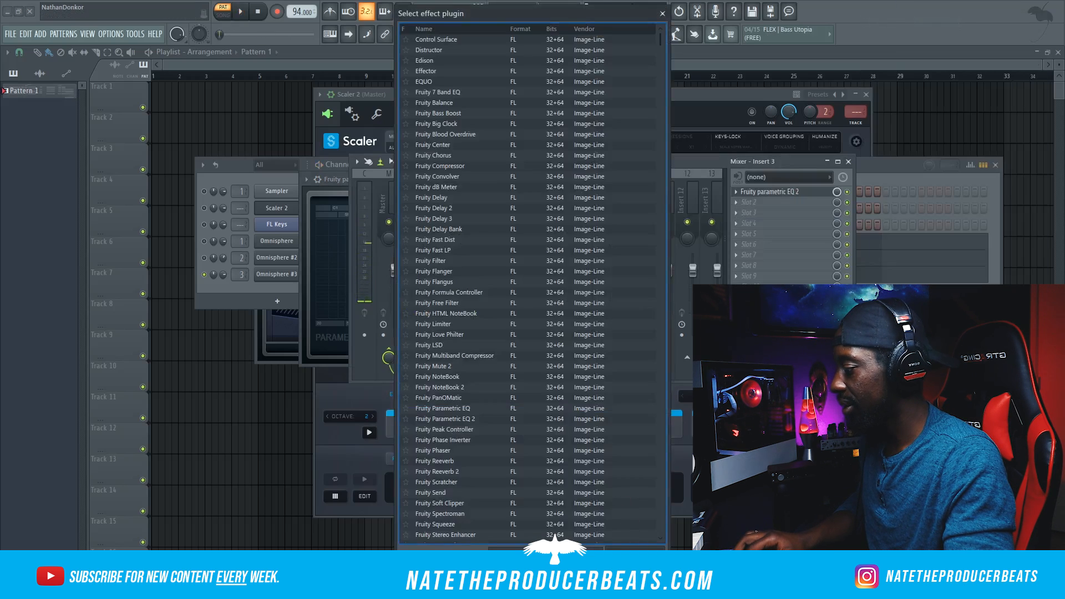
pyautogui.write('hal')
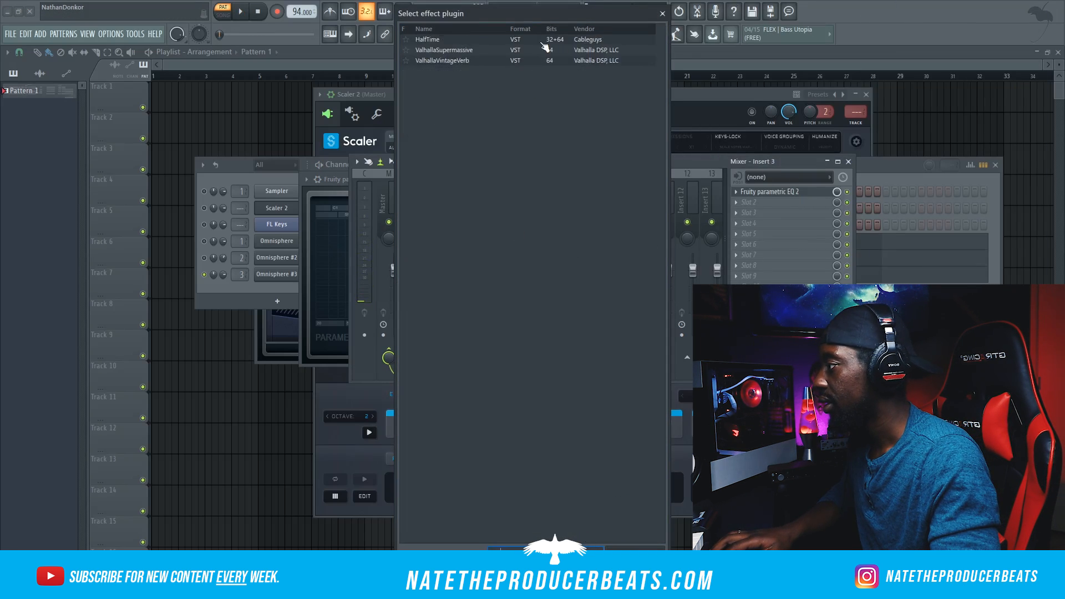
pyautogui.doubleClick(547, 41)
pyautogui.press('space')
pyautogui.moveTo(175, 123); pyautogui.dragTo(558, 155)
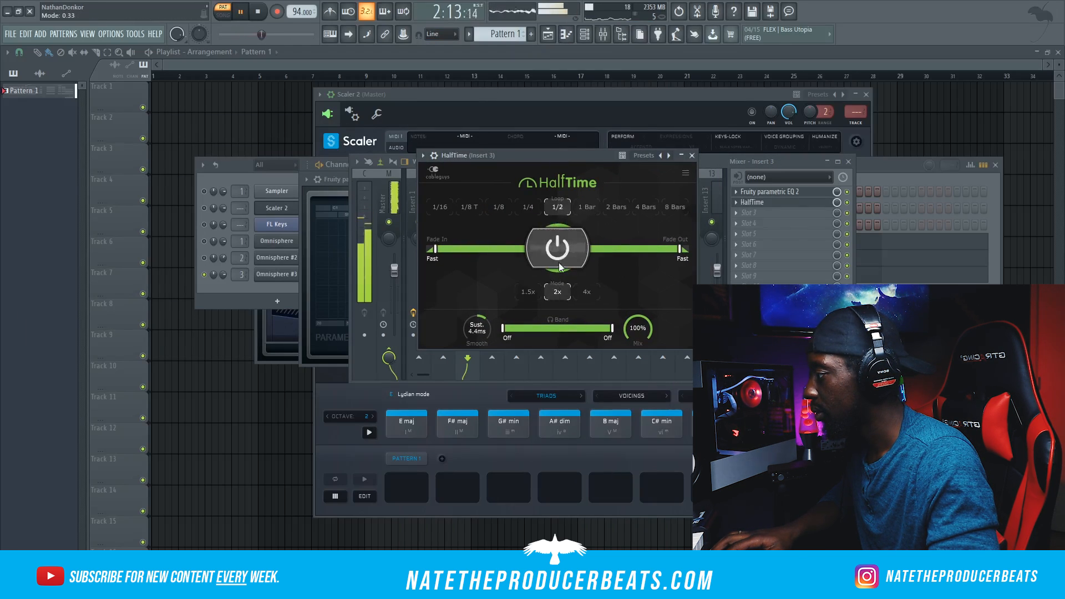
# - Open Omnisphere #3's notes in the piano roll, transpose them all up one octave and play them back
pyautogui.rightClick(287, 274)
pyautogui.click(322, 275)
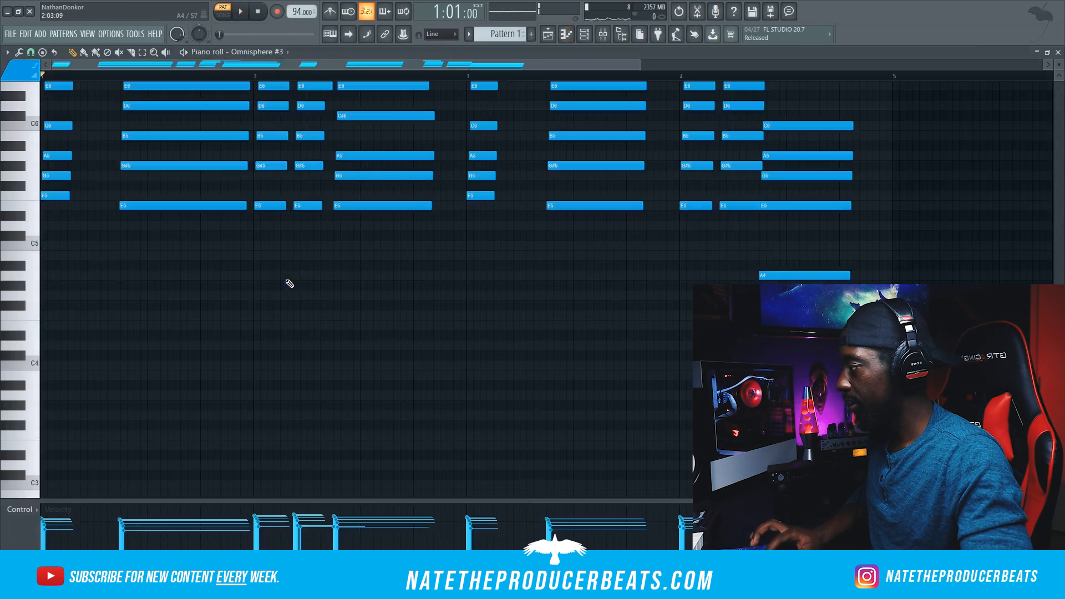
pyautogui.press('space')
pyautogui.scroll(4, 564, 167)
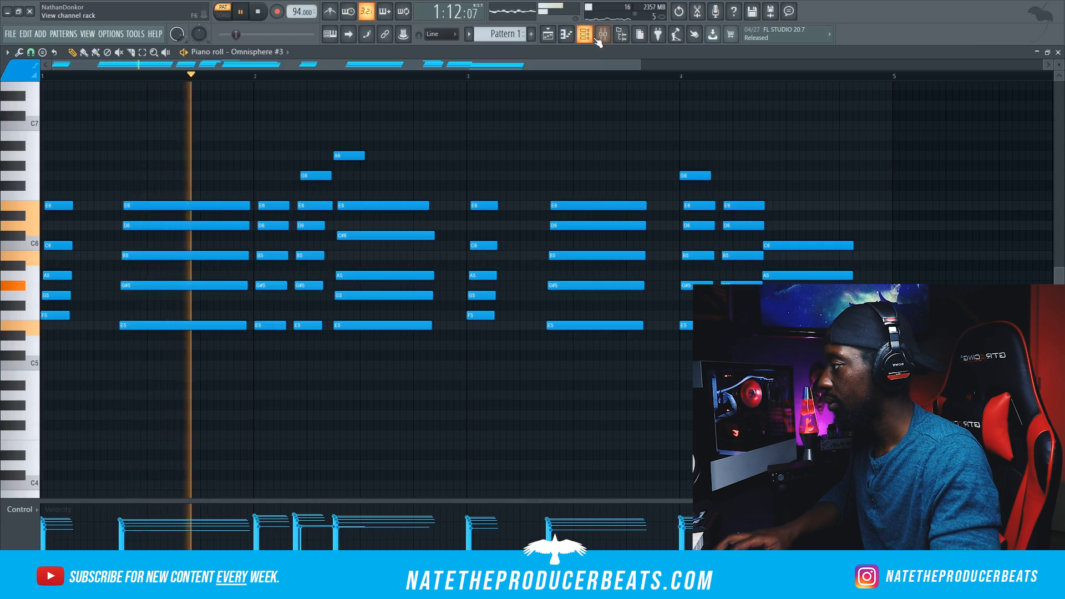
pyautogui.click(599, 39)
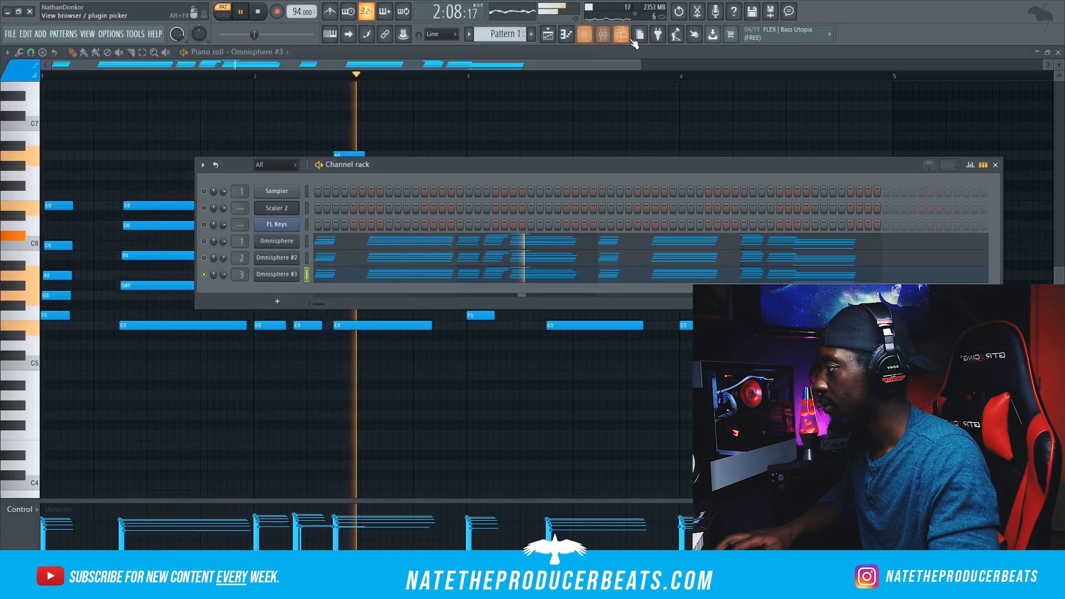
pyautogui.click(608, 38)
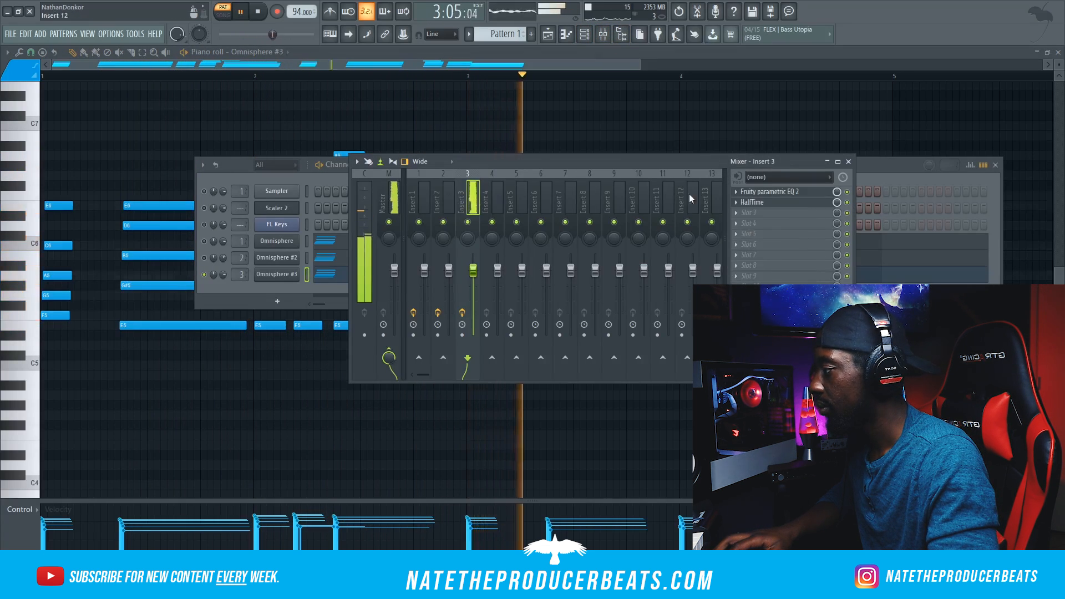
pyautogui.press('space')
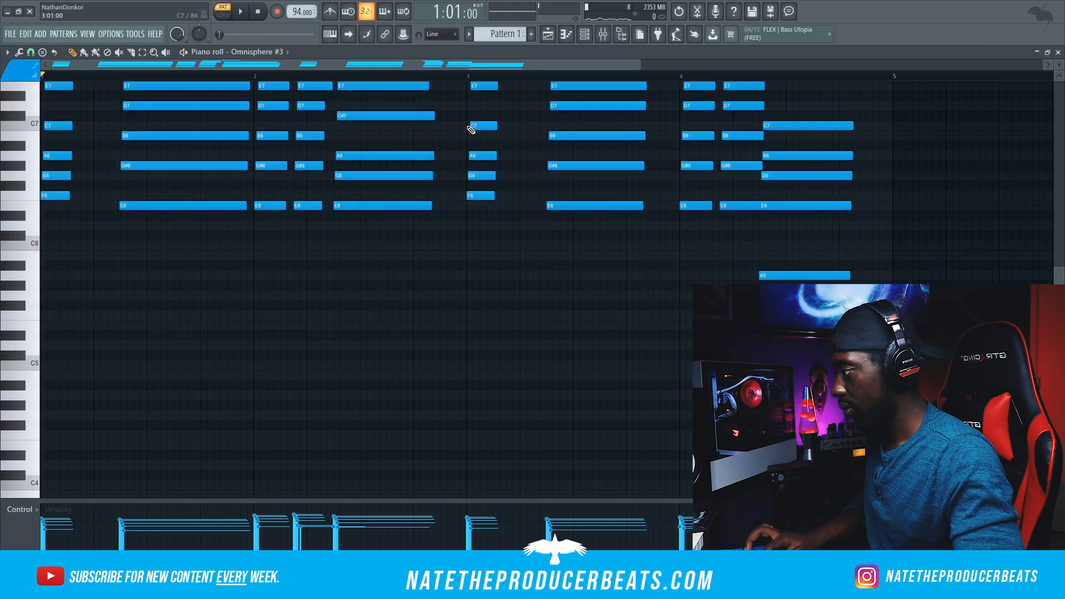
pyautogui.press('space')
pyautogui.scroll(6, 555, 111)
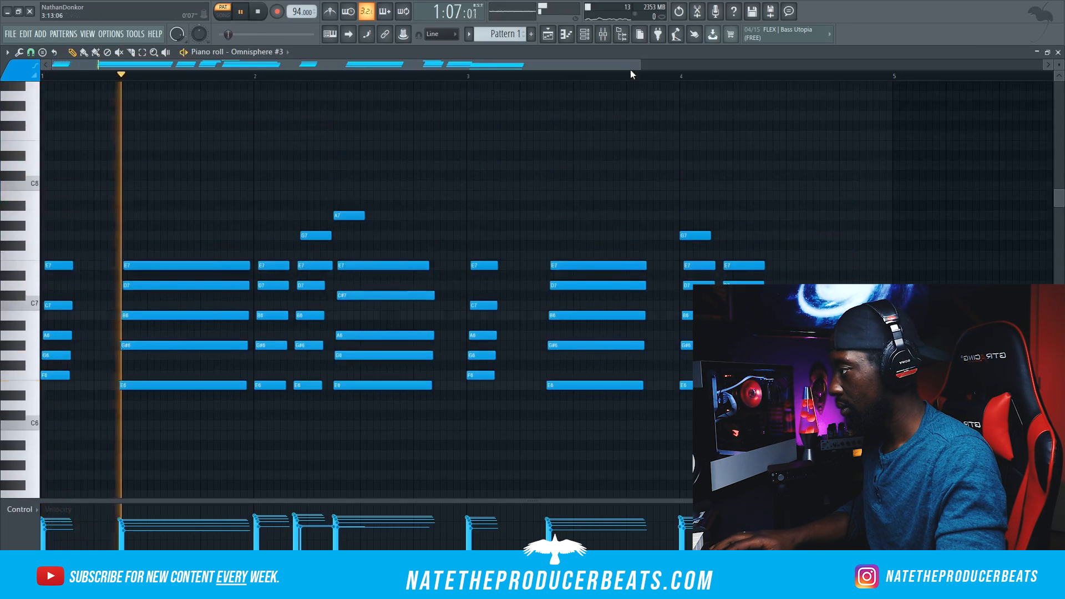
# - Reopen the Omnisphere #3 instrument during playback and set HalfTime's loop length on Insert 3 to 1/4
pyautogui.click(584, 34)
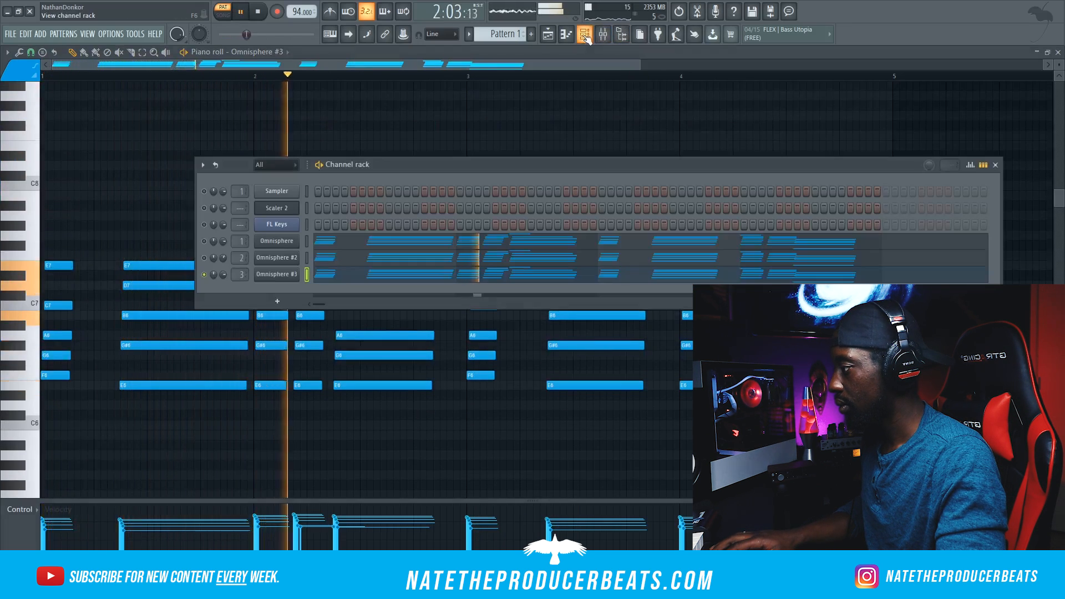
pyautogui.click(288, 277)
pyautogui.click(953, 189)
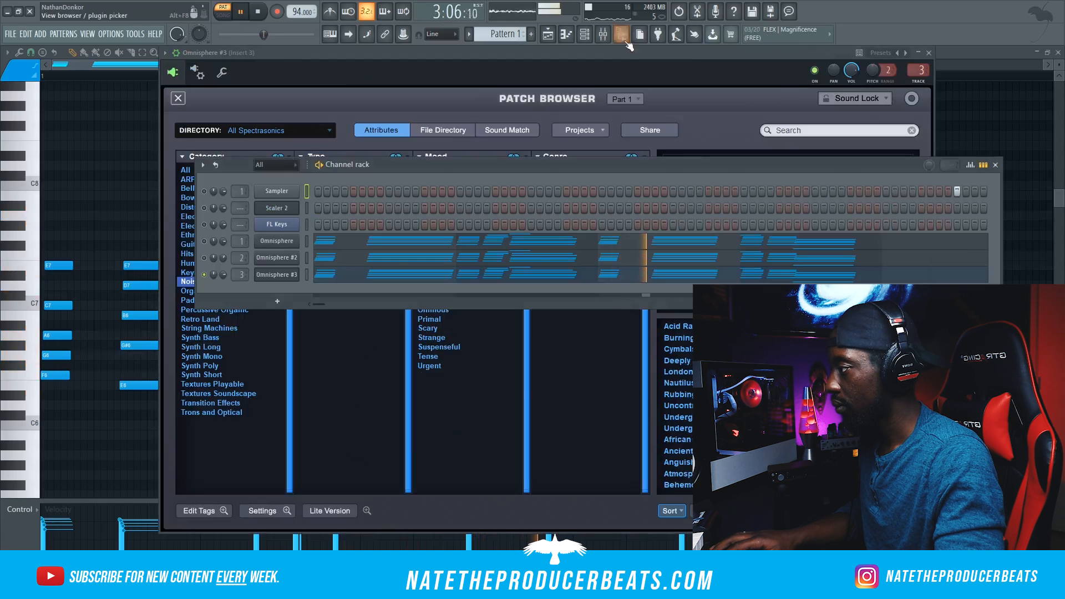
pyautogui.click(603, 34)
pyautogui.click(789, 204)
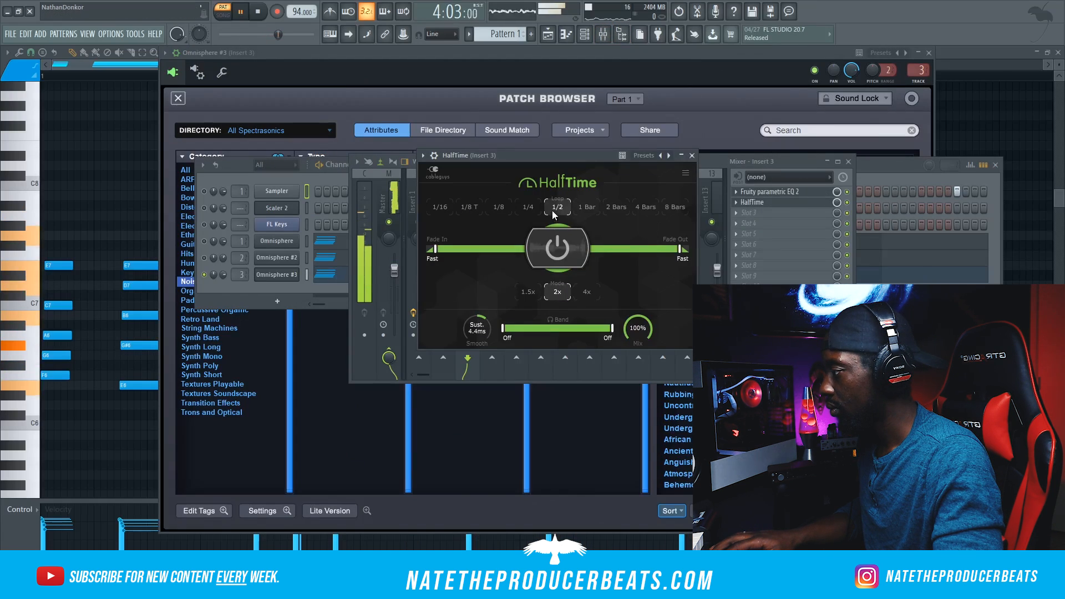
pyautogui.click(533, 209)
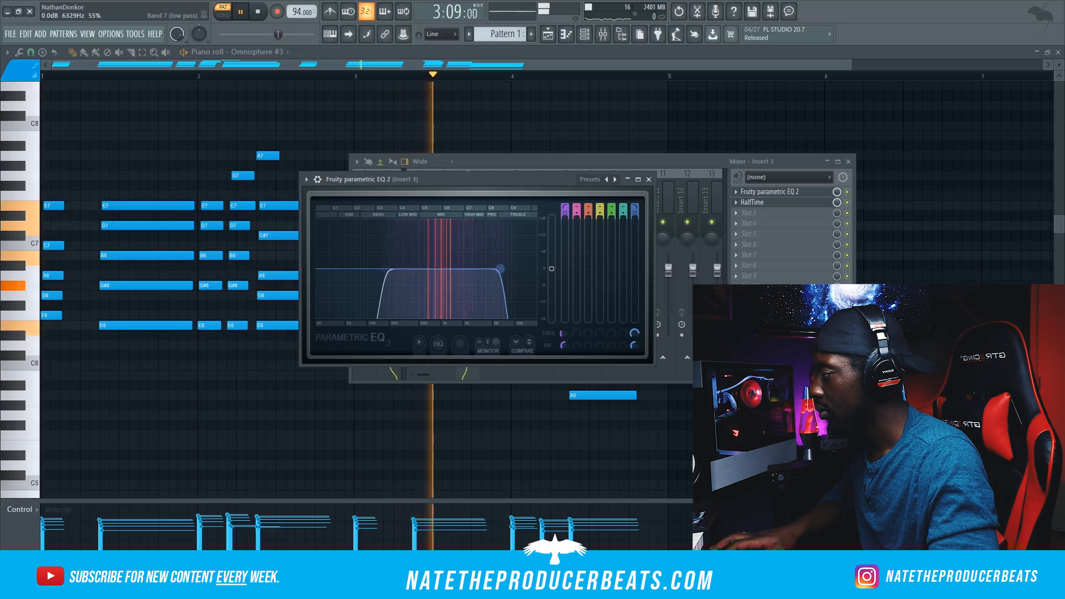
# - Load the FIN-MICRO plugin into Insert 3's third effect slot
pyautogui.click(794, 214)
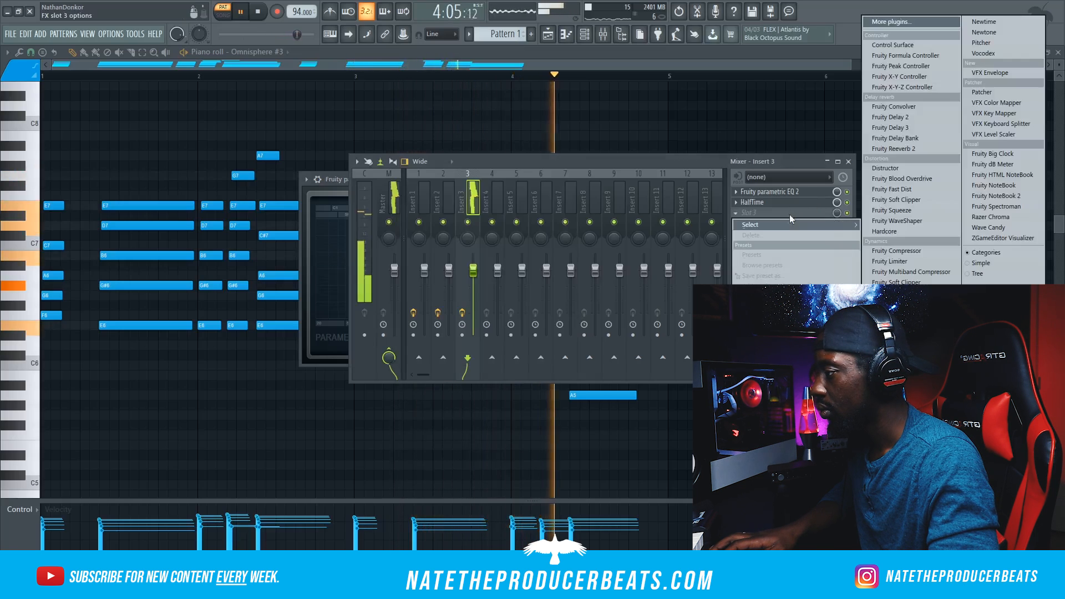
pyautogui.click(892, 22)
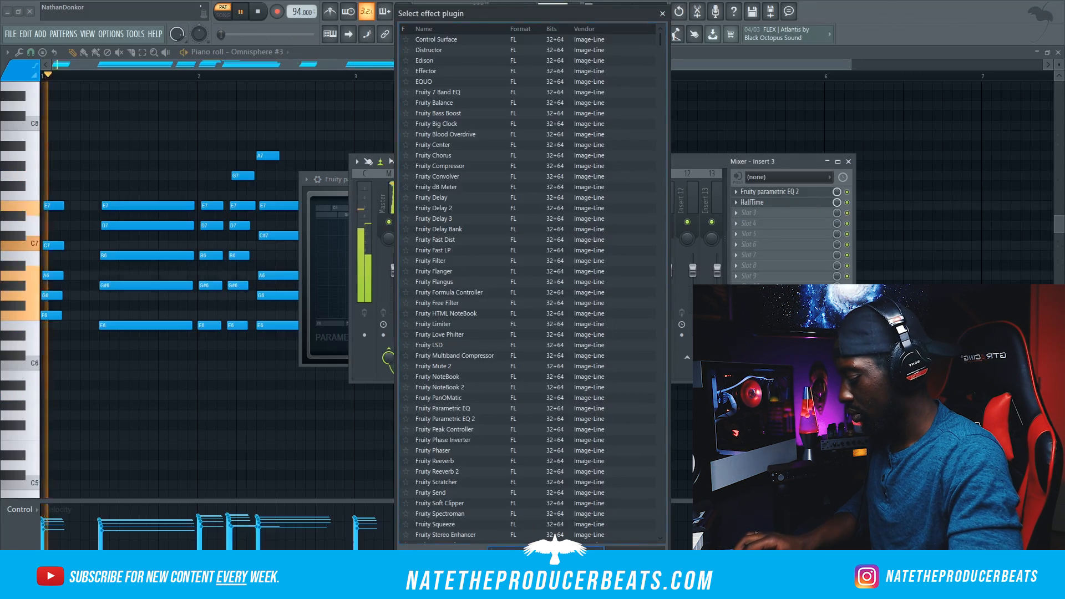
pyautogui.write('fin')
pyautogui.doubleClick(445, 41)
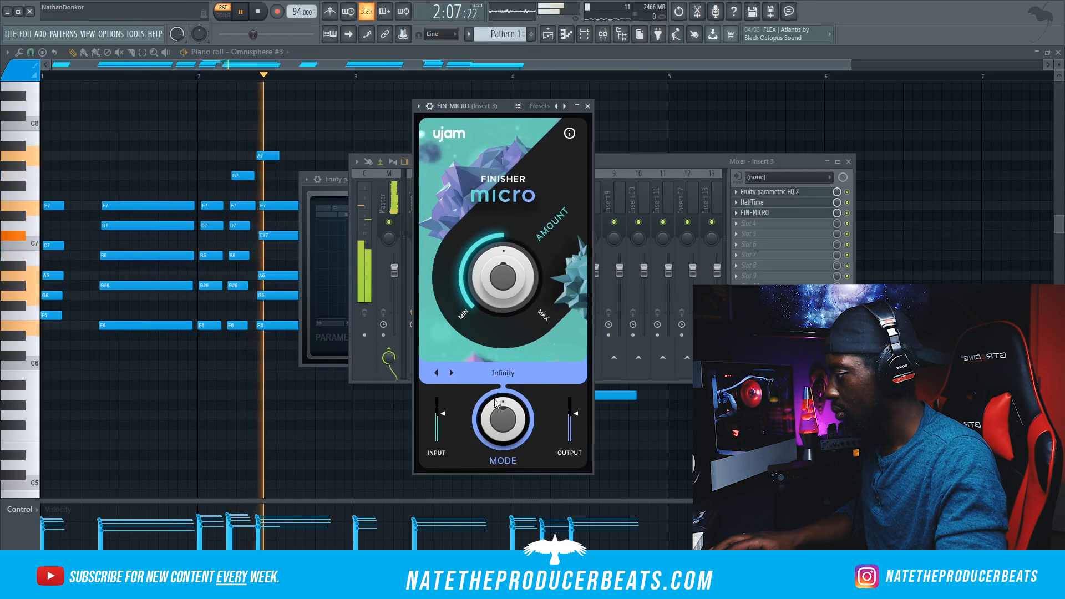
# - Set Finisher Micro's mode to Big Hair and adjust its effect amount while the pattern plays
pyautogui.moveTo(500, 280)
pyautogui.mouseDown()
pyautogui.moveTo(499, 259)
pyautogui.moveTo(498, 280)
pyautogui.mouseUp()
pyautogui.moveTo(501, 403); pyautogui.dragTo(502, 376)
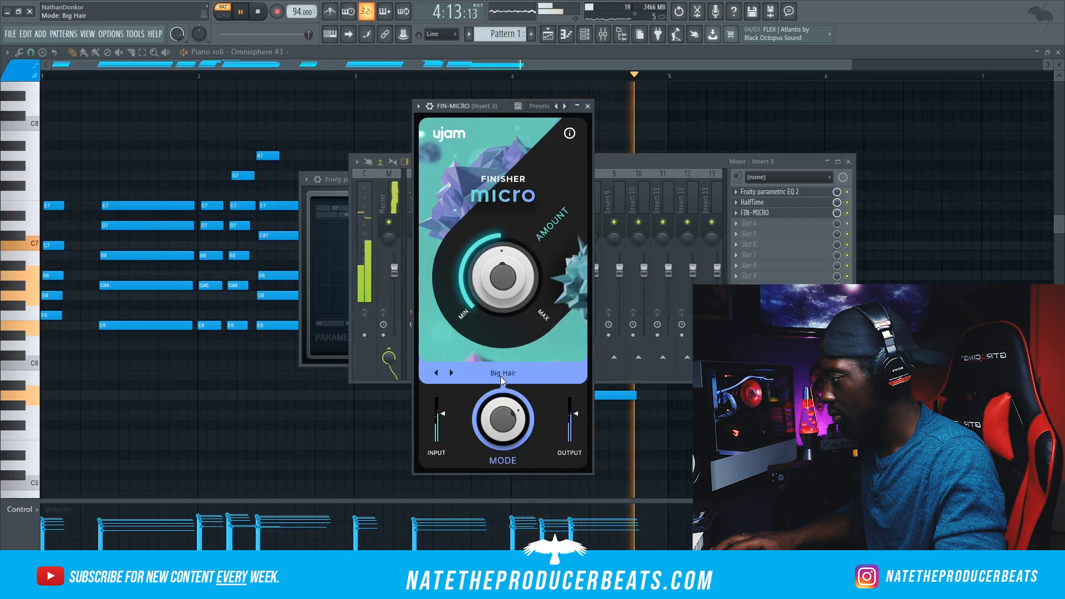
pyautogui.moveTo(499, 273)
pyautogui.mouseDown()
pyautogui.moveTo(501, 251)
pyautogui.moveTo(503, 285)
pyautogui.mouseUp()
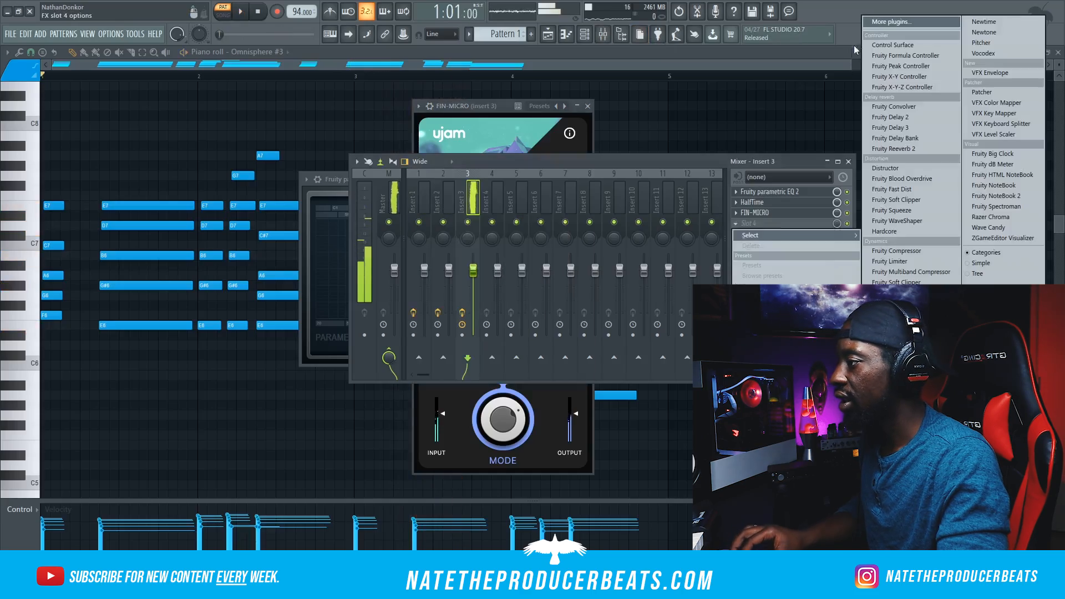
# - Add PanCake2 to Insert 3's fourth effect slot and play the pattern with the auto-panning
pyautogui.click(892, 21)
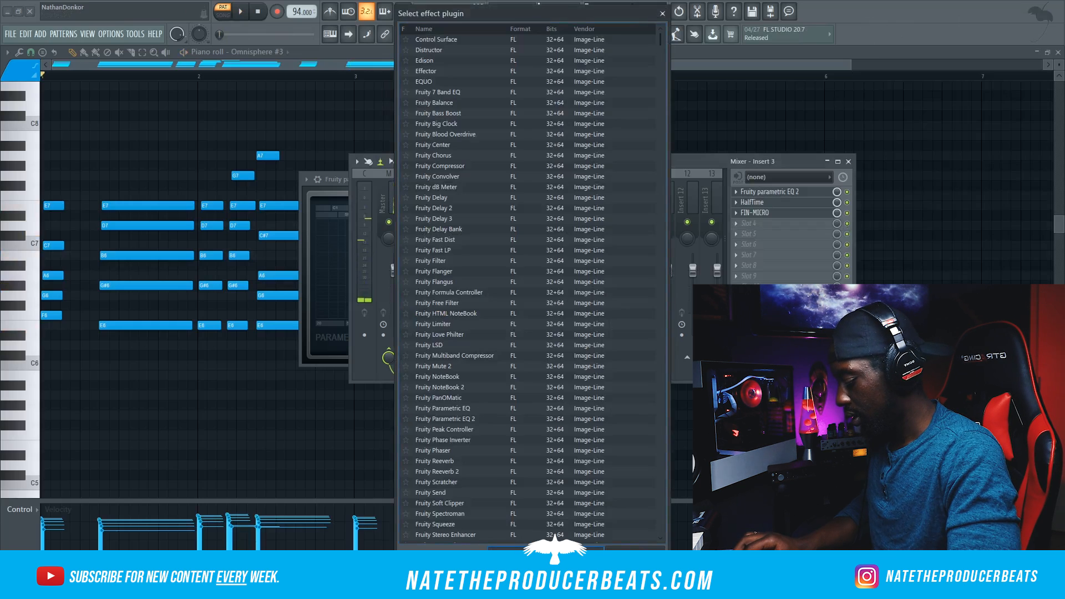
pyautogui.write('pan')
pyautogui.click(425, 51)
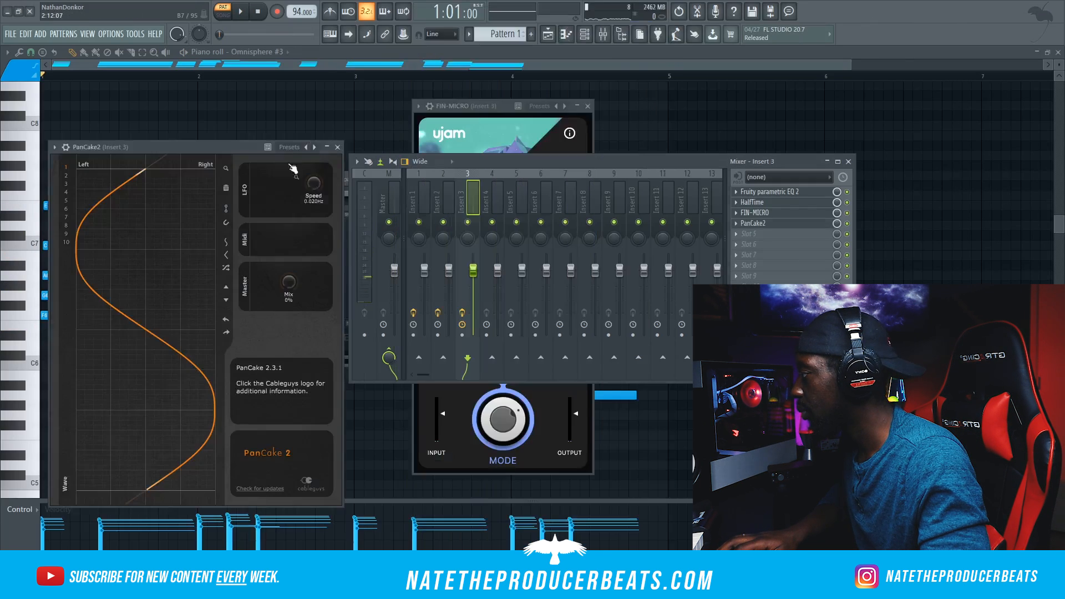
pyautogui.moveTo(201, 147); pyautogui.dragTo(532, 145)
pyautogui.press('space')
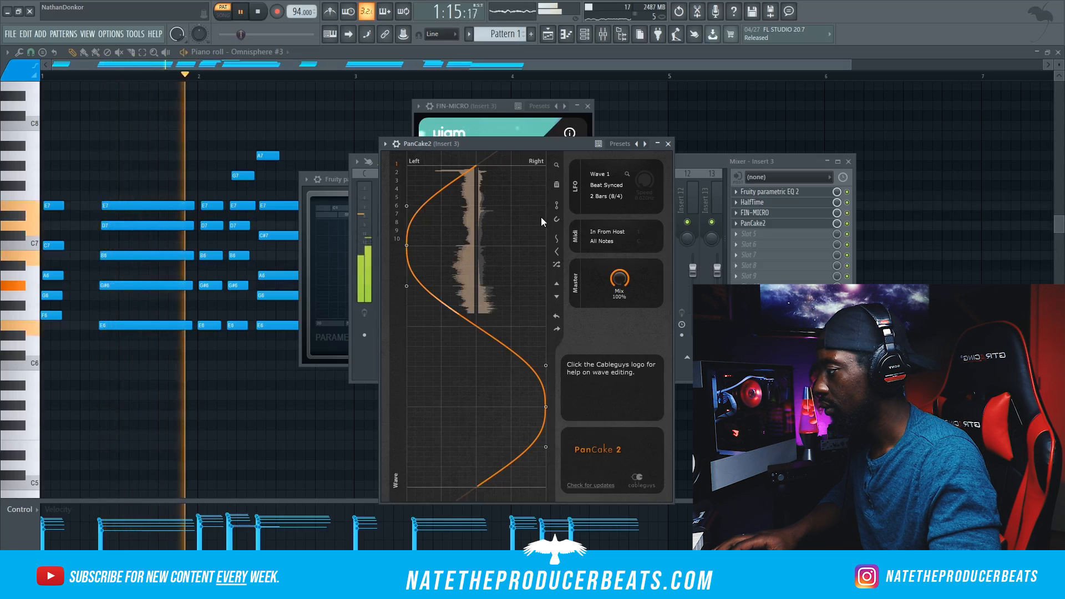
# - Unmute the Omnisphere and Omnisphere #2 channels, play all three layers together and move the channel rack clear of the mixer
pyautogui.click(603, 35)
pyautogui.click(585, 35)
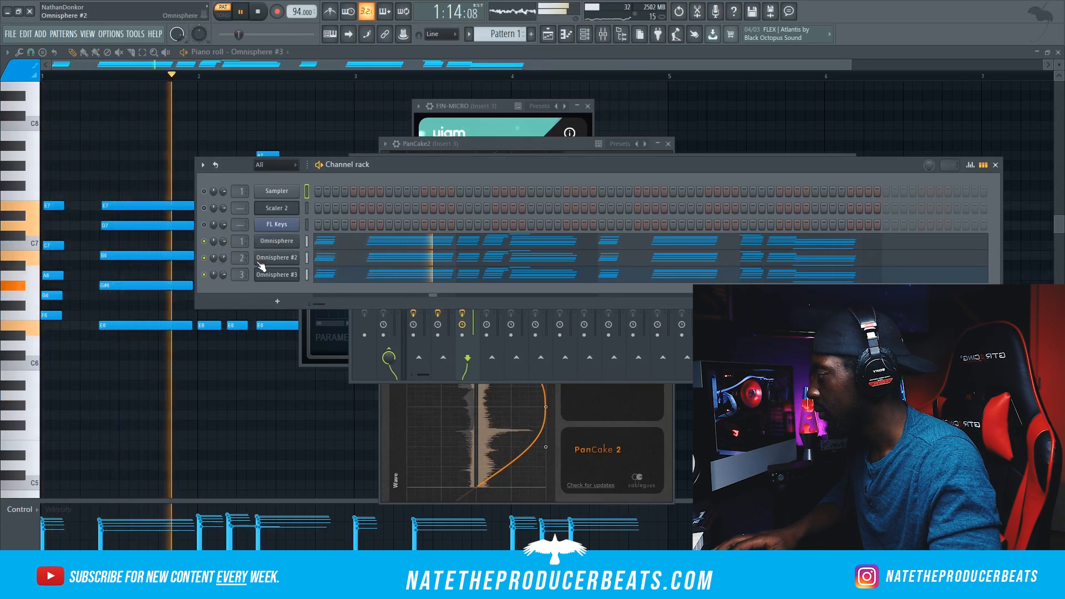
pyautogui.moveTo(628, 165); pyautogui.dragTo(604, 251)
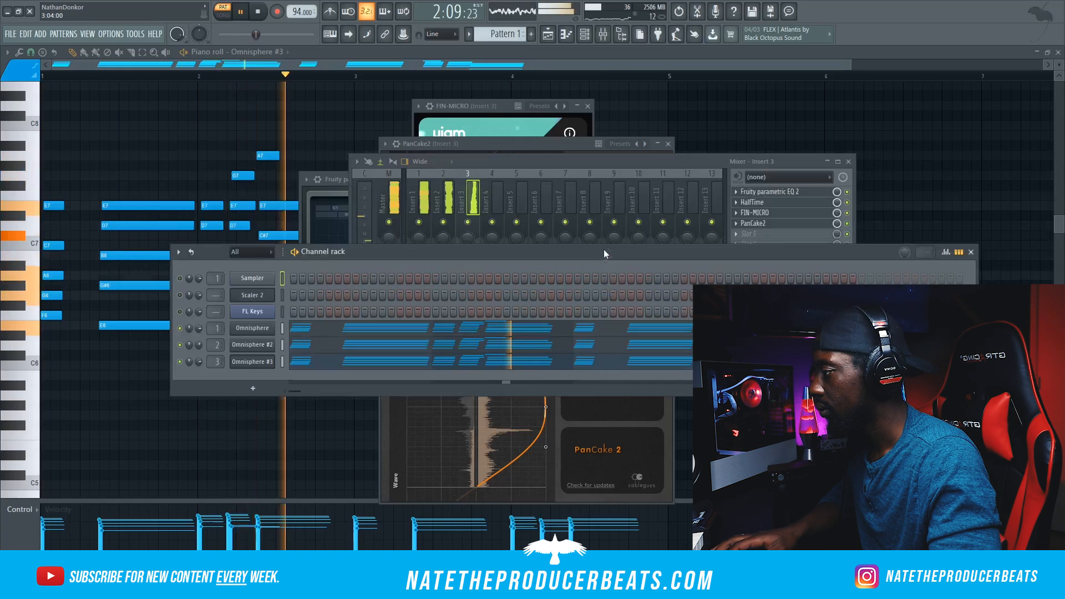
pyautogui.press('space')
# - Load the Wider plugin into Insert 3's fifth effect slot and restart playback of the pattern
pyautogui.click(797, 236)
pyautogui.click(891, 21)
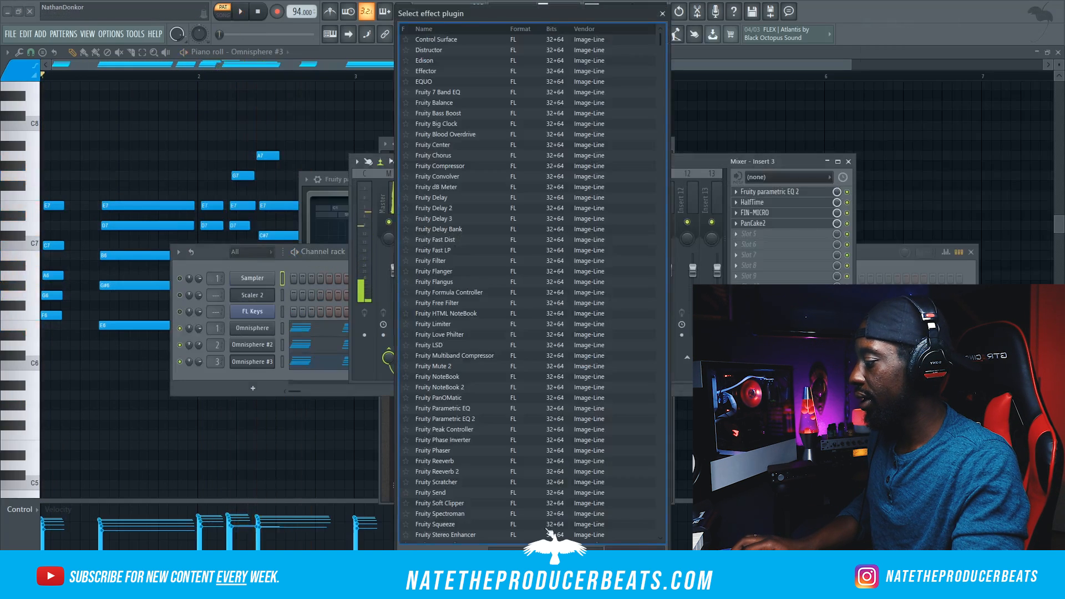
pyautogui.write('wi')
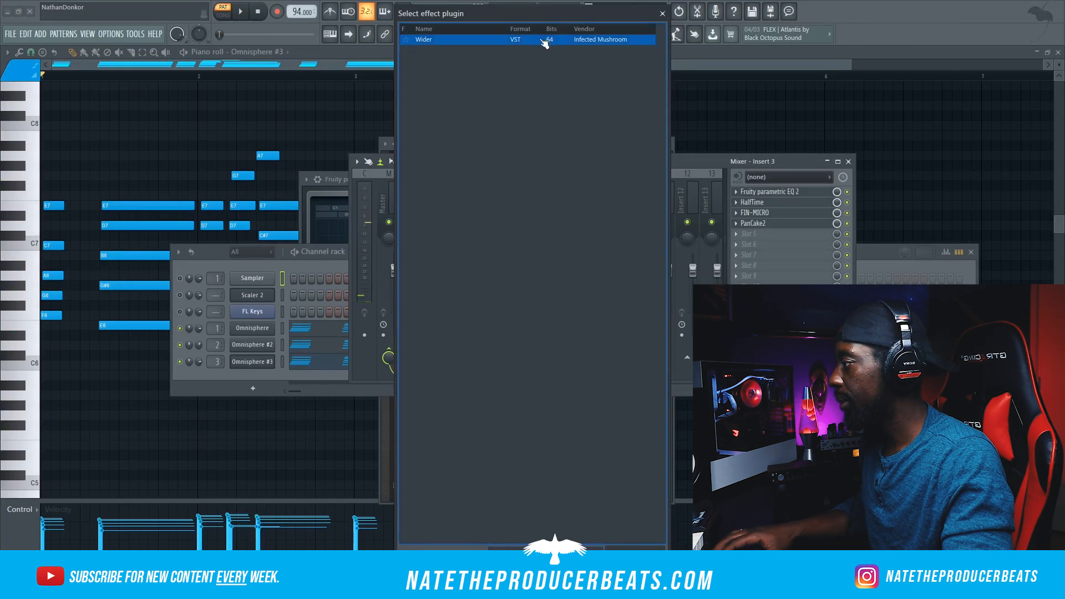
pyautogui.doubleClick(544, 40)
pyautogui.press('space')
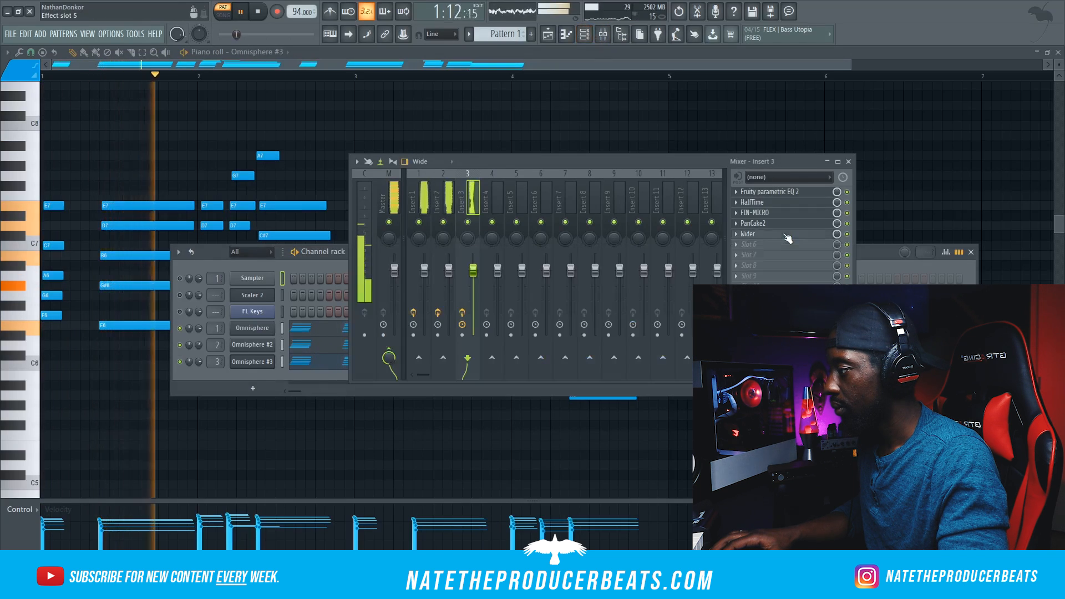
# - Set Wider's width on Insert 3 to 200% while the pattern plays, then open the insert's Fruity Parametric EQ 2
pyautogui.click(785, 234)
pyautogui.moveTo(334, 161); pyautogui.dragTo(605, 173)
pyautogui.moveTo(511, 266); pyautogui.dragTo(515, 226)
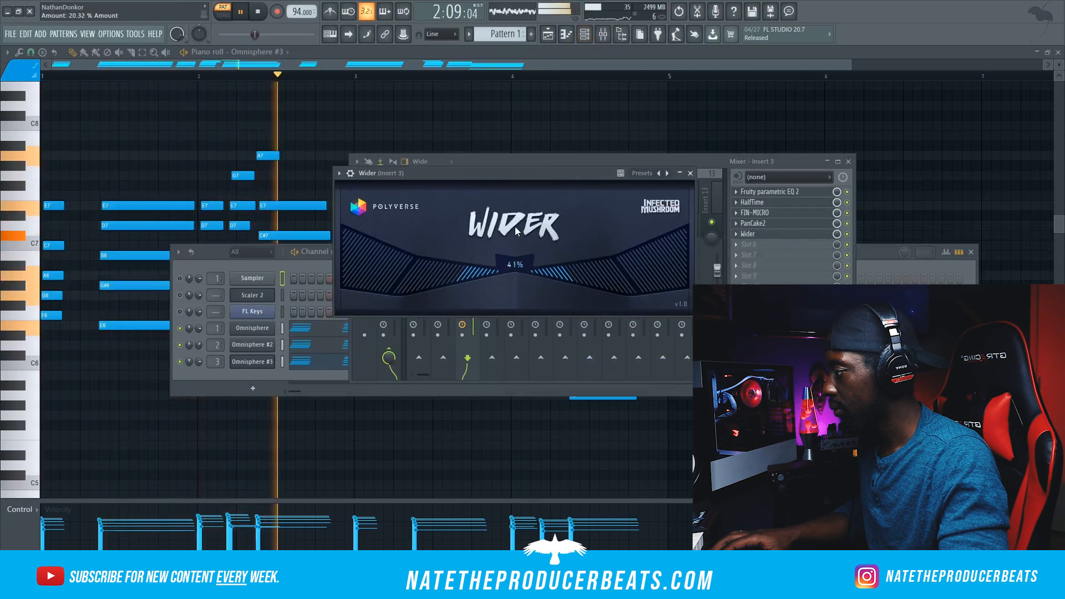
pyautogui.moveTo(542, 162); pyautogui.dragTo(589, 42)
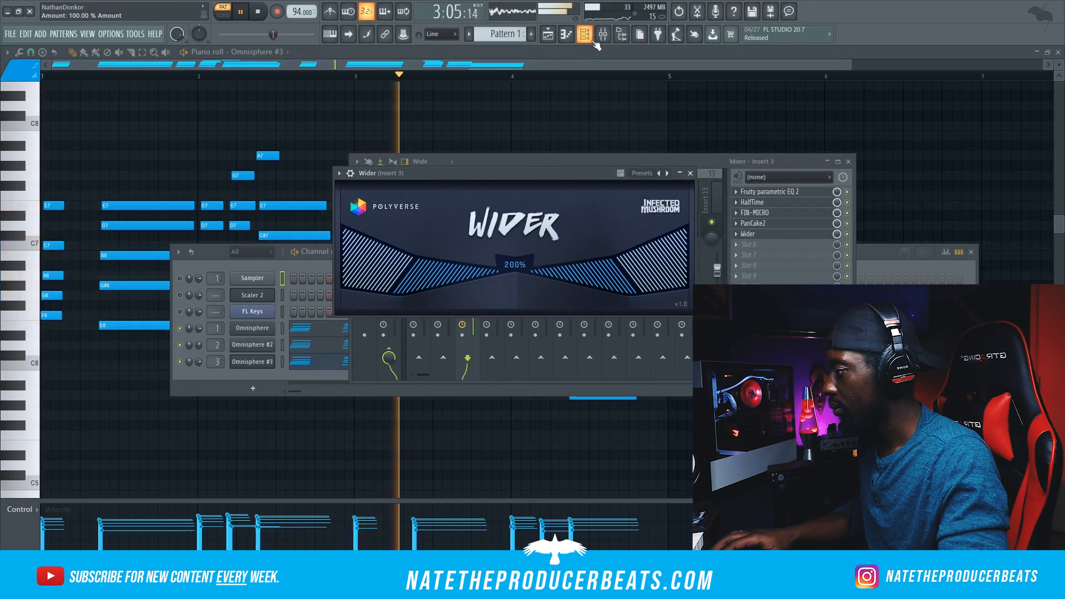
pyautogui.click(775, 192)
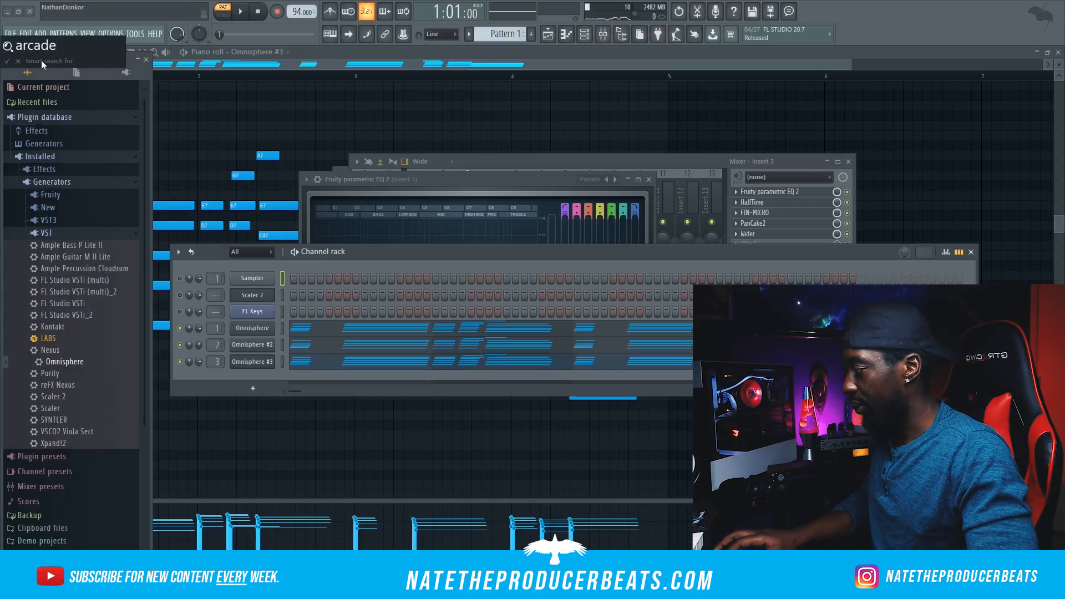
# - Search the plugin browser for arcade, add Arcade as a new channel and open its Lines section
pyautogui.press('Return')
pyautogui.rightClick(42, 228)
pyautogui.click(56, 240)
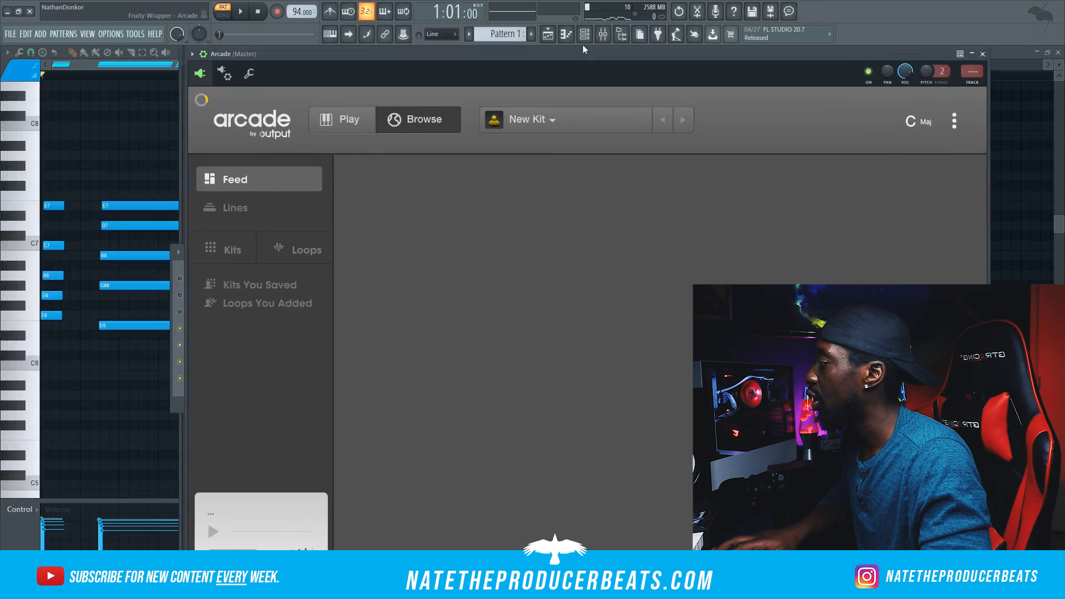
pyautogui.click(239, 205)
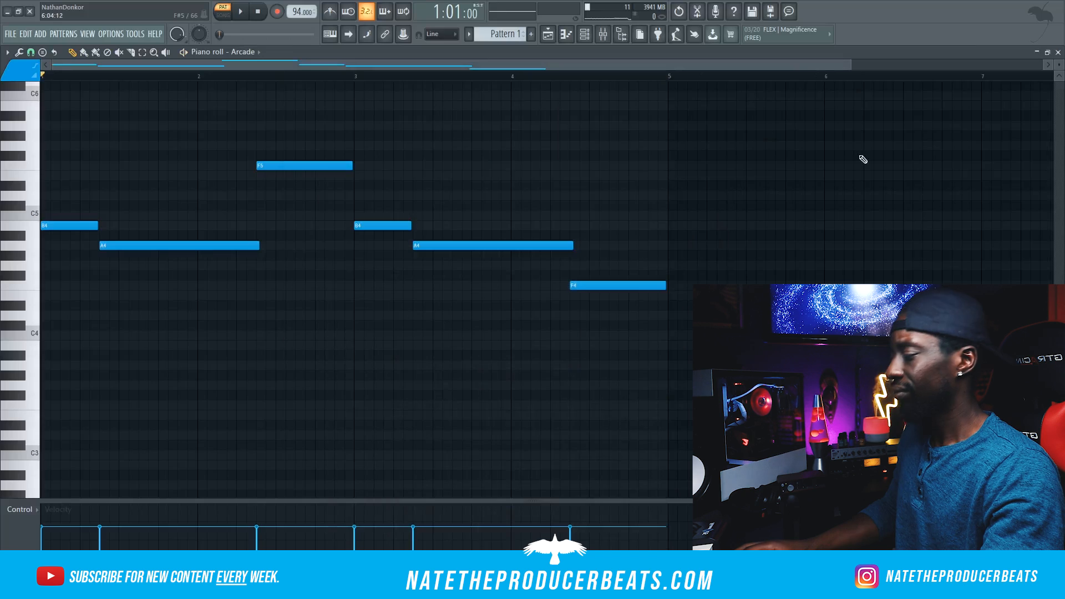
# - Play the Arcade notes with the mixer and channel rack open, then stop and open the Arcade instrument
pyautogui.press('space')
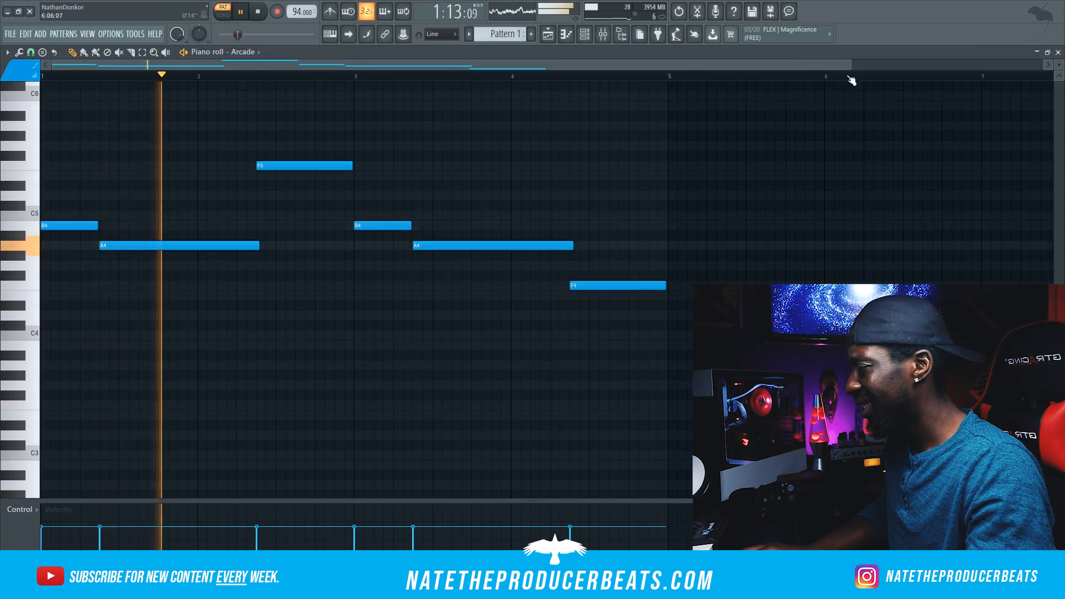
pyautogui.click(604, 35)
pyautogui.click(585, 36)
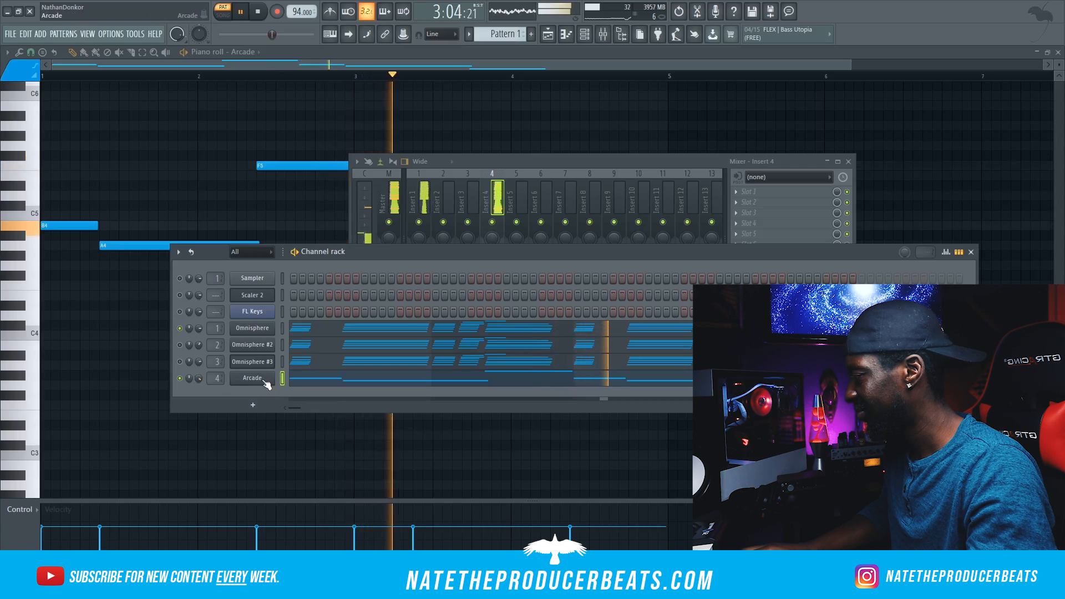
pyautogui.press('space')
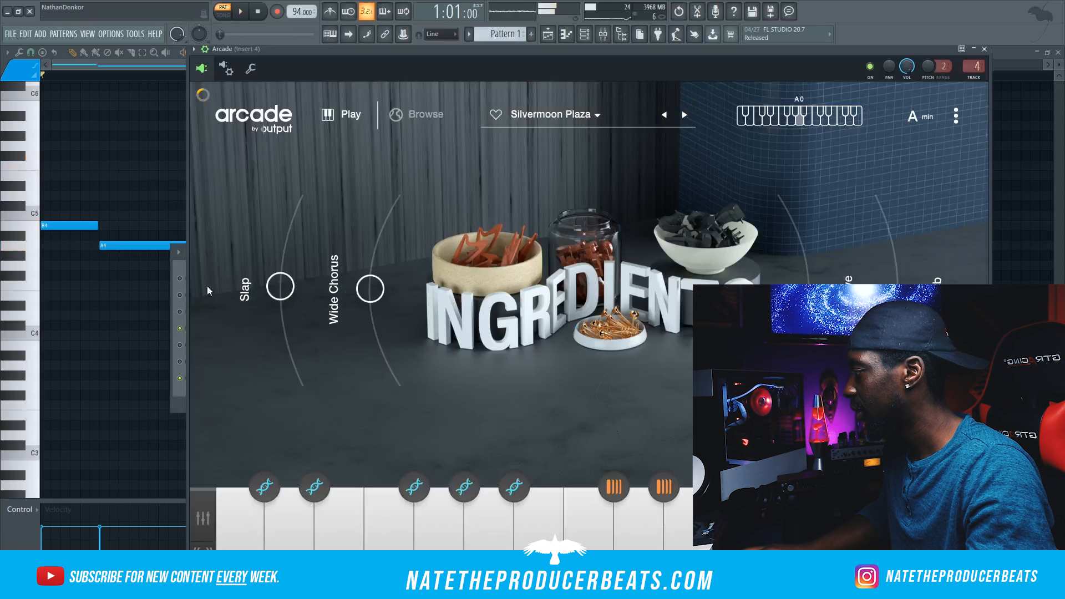
# - Solo the Arcade channel and bring its Silvermoon Plaza instrument window back to the front
pyautogui.rightClick(181, 380)
pyautogui.click(190, 387)
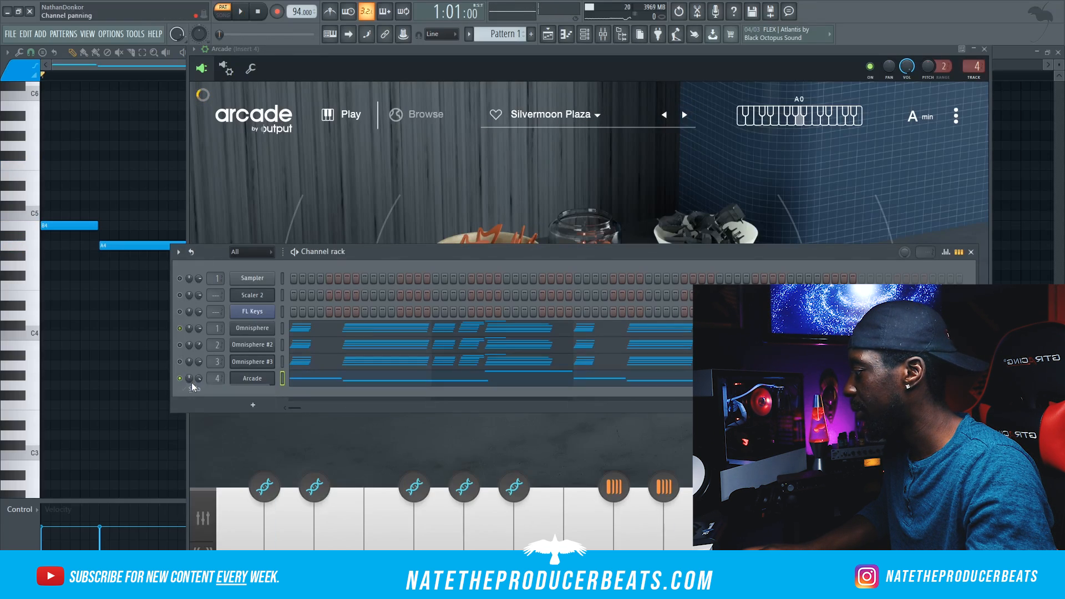
pyautogui.click(650, 58)
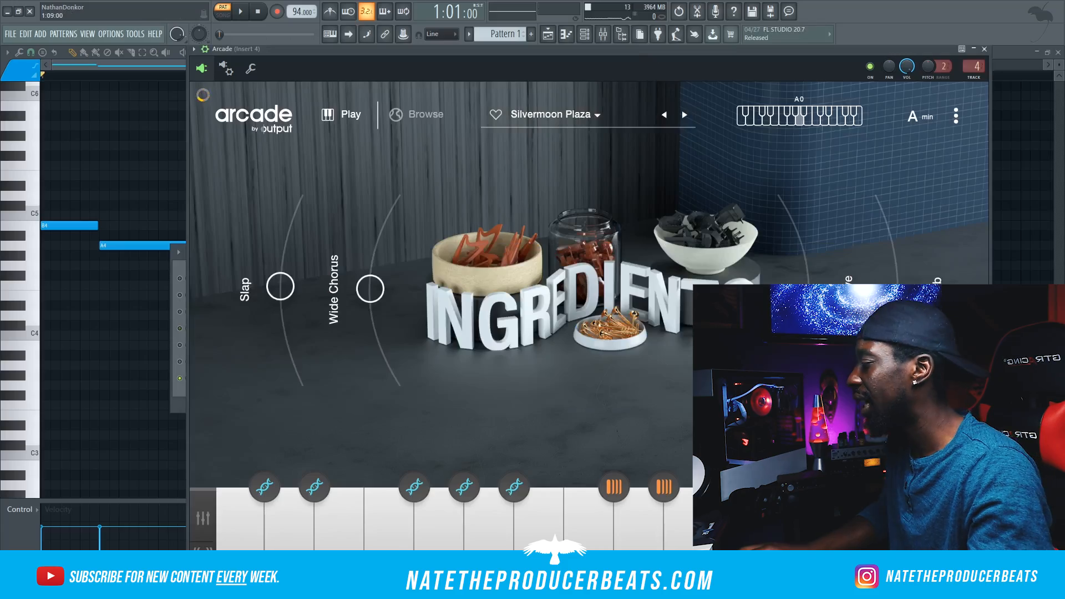
# - While the pattern plays, raise Arcade's Wide Chorus and Slap macros to maximum and increase the Verb macro
pyautogui.press('space')
pyautogui.moveTo(787, 377)
pyautogui.mouseDown()
pyautogui.moveTo(808, 327)
pyautogui.moveTo(791, 378)
pyautogui.mouseUp()
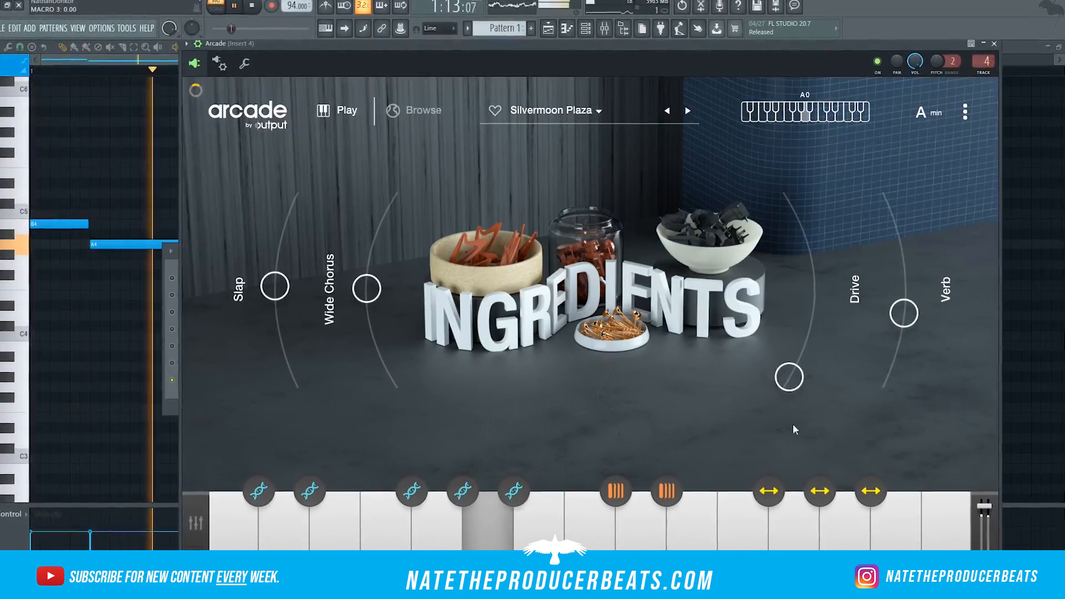
pyautogui.moveTo(368, 289); pyautogui.dragTo(405, 183)
pyautogui.moveTo(271, 286); pyautogui.dragTo(296, 192)
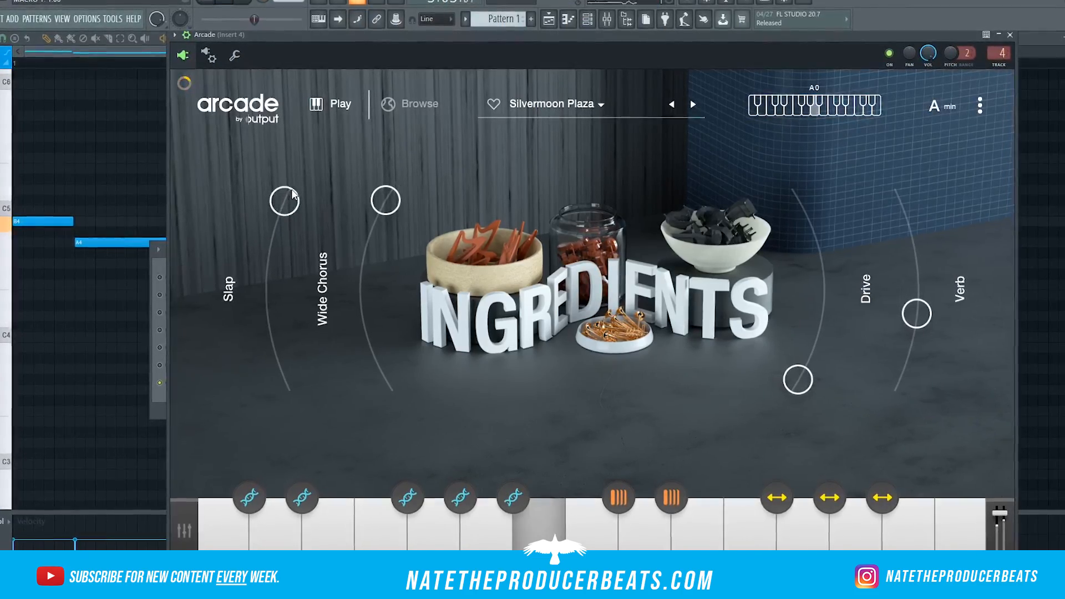
pyautogui.moveTo(917, 314); pyautogui.dragTo(936, 240)
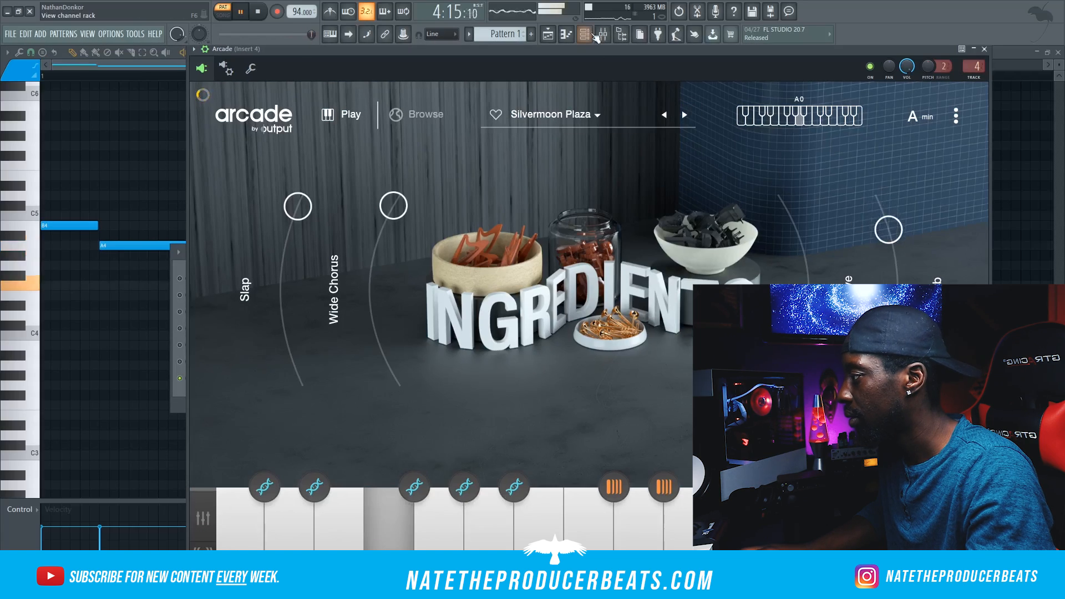
# - Add Fruity Parametric EQ 2 to Insert 4's first effect slot and apply its 40Hz cut preset
pyautogui.click(589, 9)
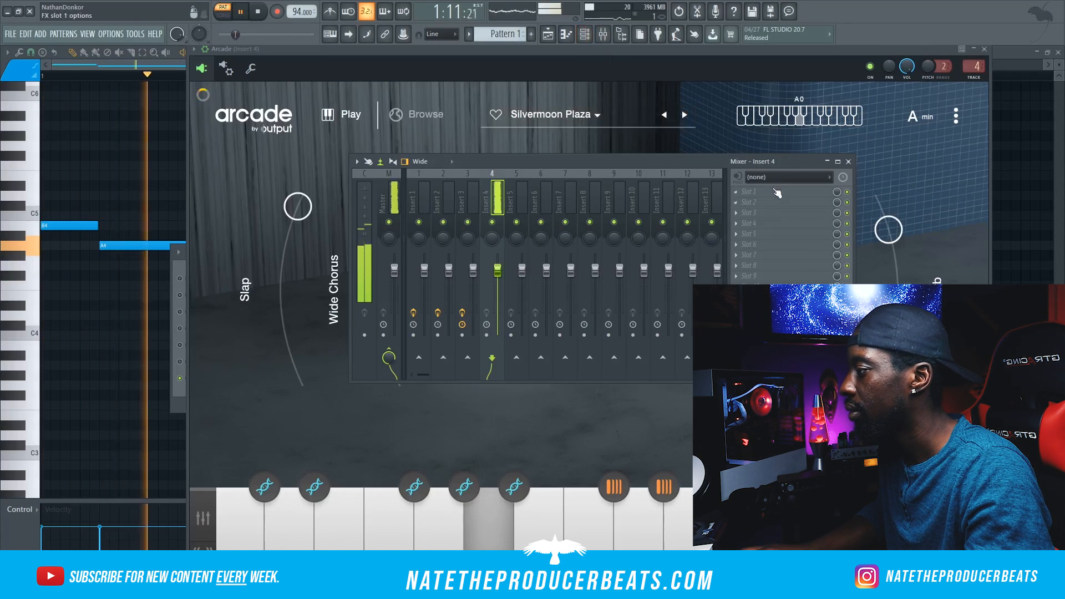
pyautogui.click(750, 191)
pyautogui.moveTo(776, 203)
pyautogui.click(897, 407)
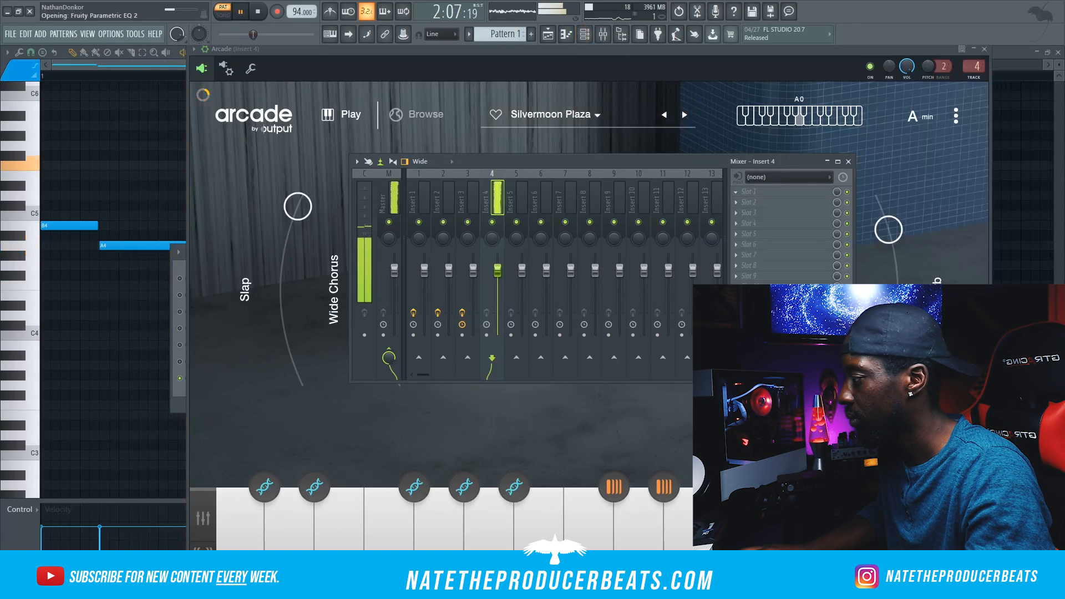
pyautogui.click(288, 139)
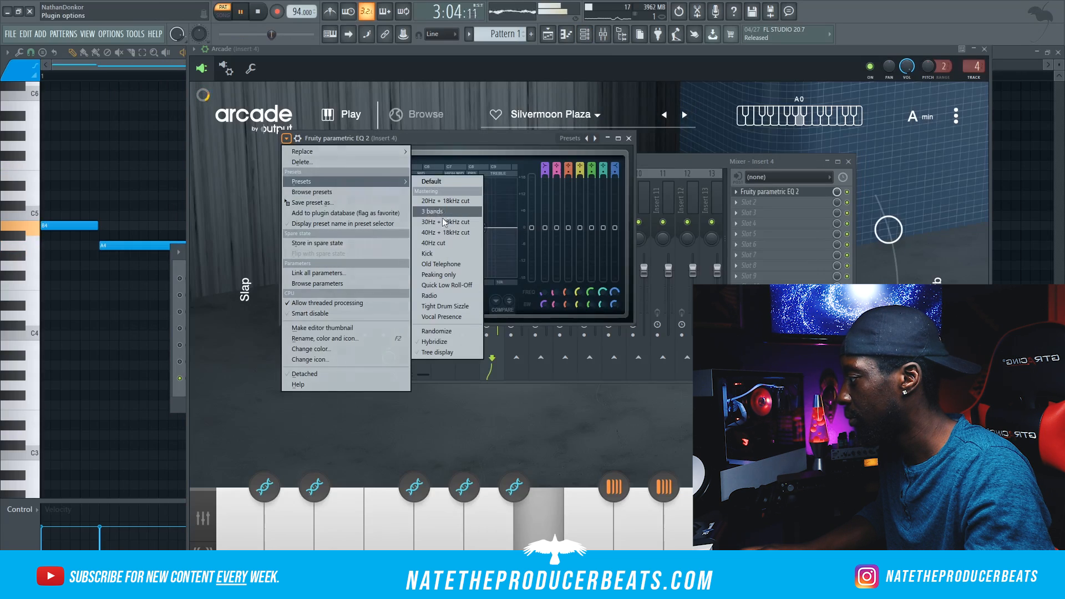
pyautogui.click(461, 241)
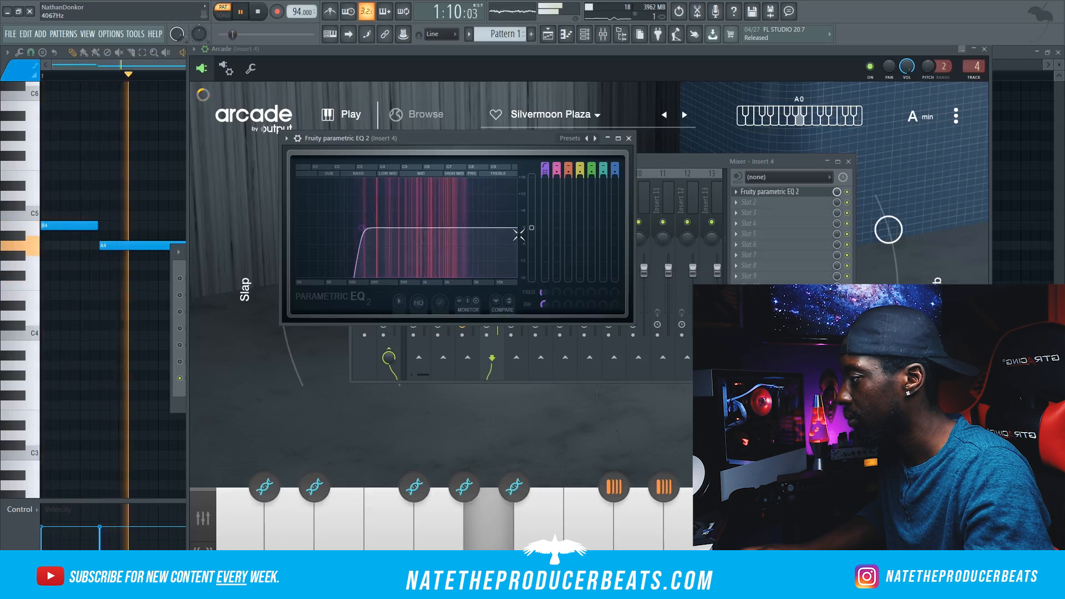
# - Load the Wider plugin into Insert 4's second effect slot
pyautogui.click(775, 201)
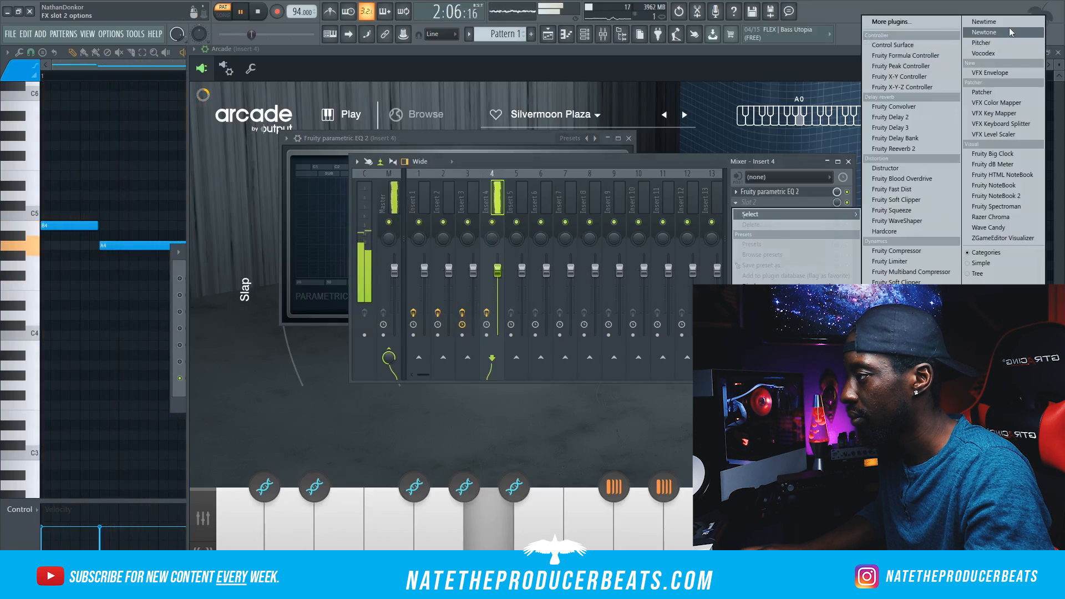
pyautogui.click(940, 24)
pyautogui.write('wider')
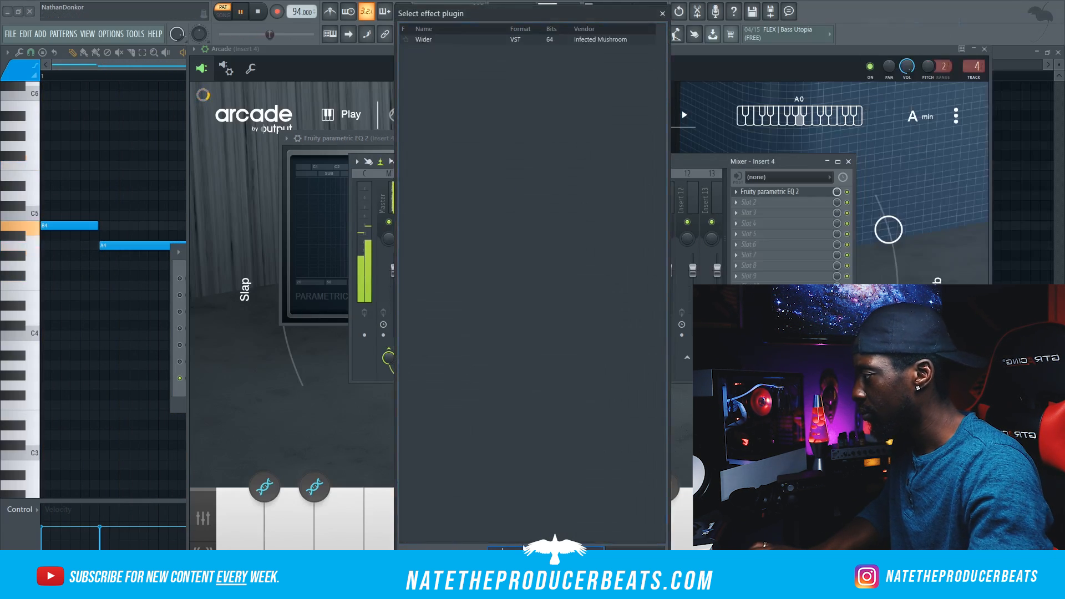
pyautogui.click(621, 44)
pyautogui.doubleClick(623, 42)
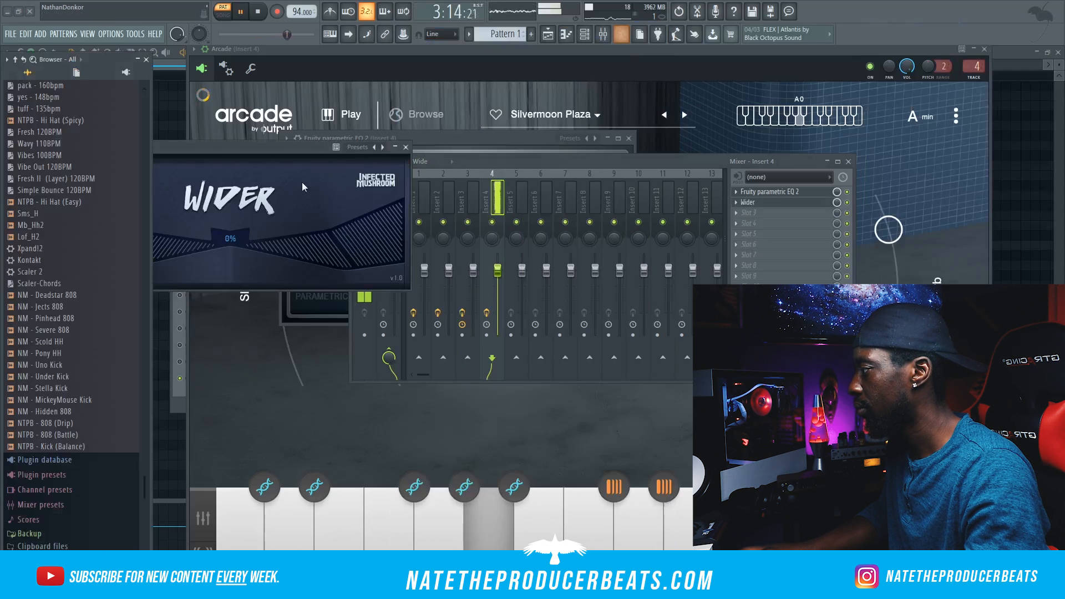
# - Set Wider's width on Insert 4 to 200%, close the browser and bring the channel rack forward
pyautogui.moveTo(527, 288); pyautogui.dragTo(652, 131)
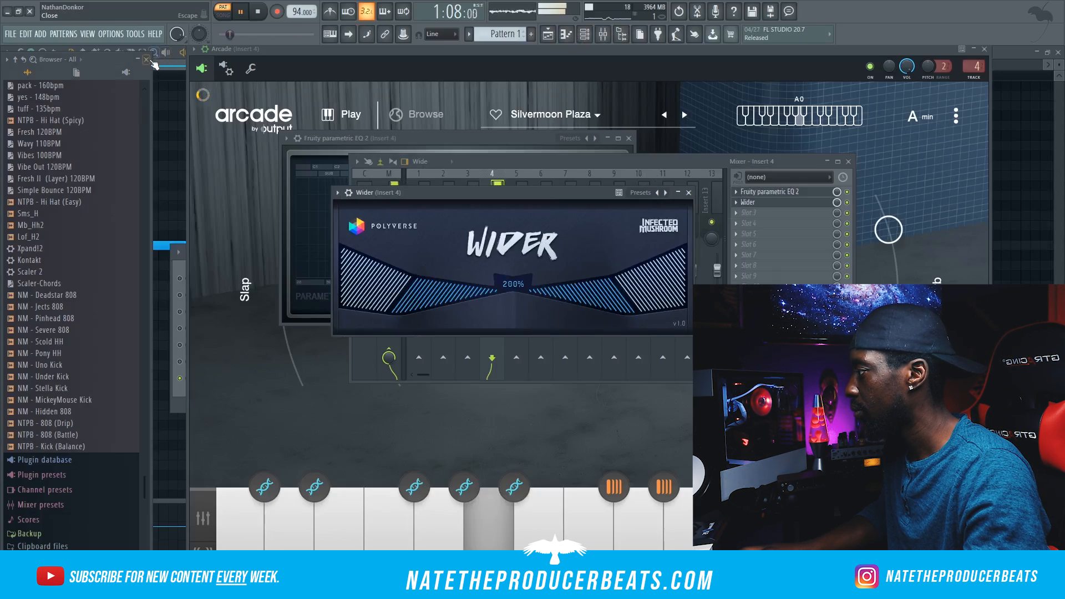
pyautogui.click(162, 62)
pyautogui.click(177, 394)
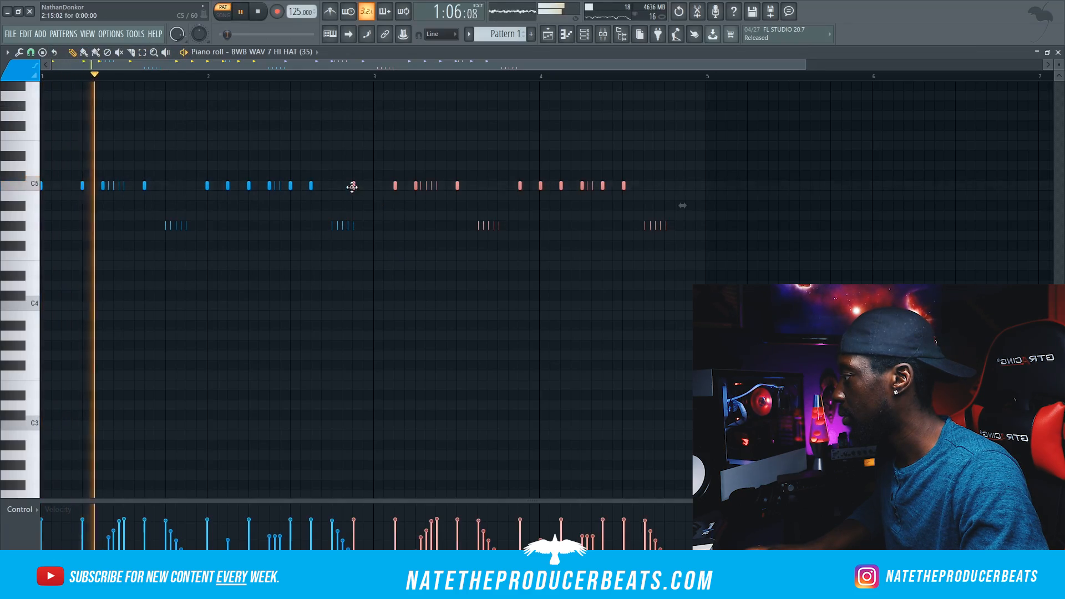
# - Move the duplicated hi-hat notes so the copied pattern begins at the start of bar 3
pyautogui.moveTo(352, 185); pyautogui.dragTo(372, 185)
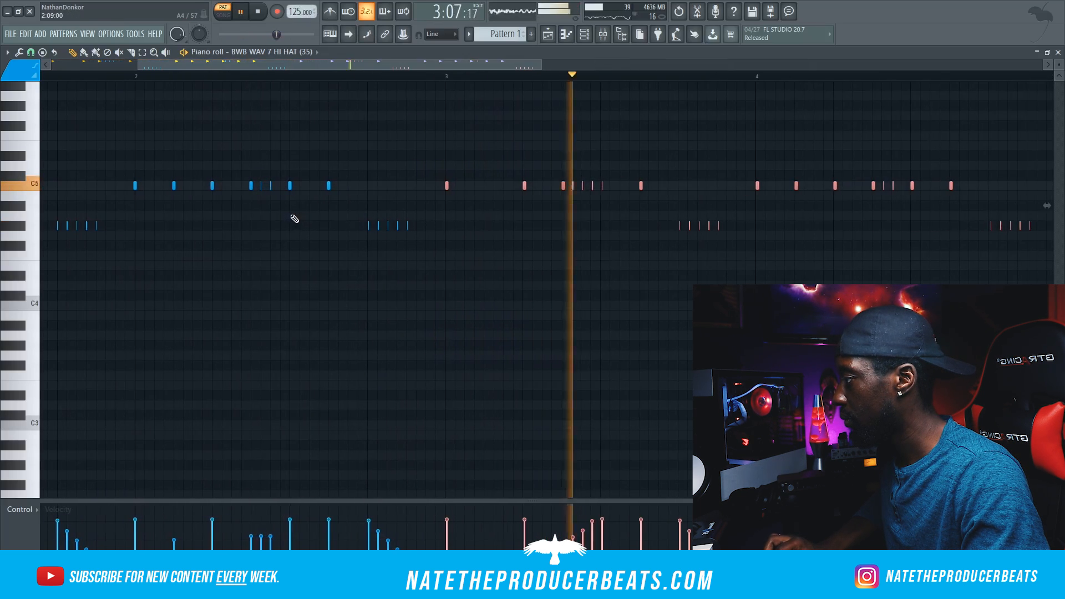
pyautogui.keyDown('ctrl'); pyautogui.scroll(-2, 332, 219); pyautogui.keyUp('ctrl')
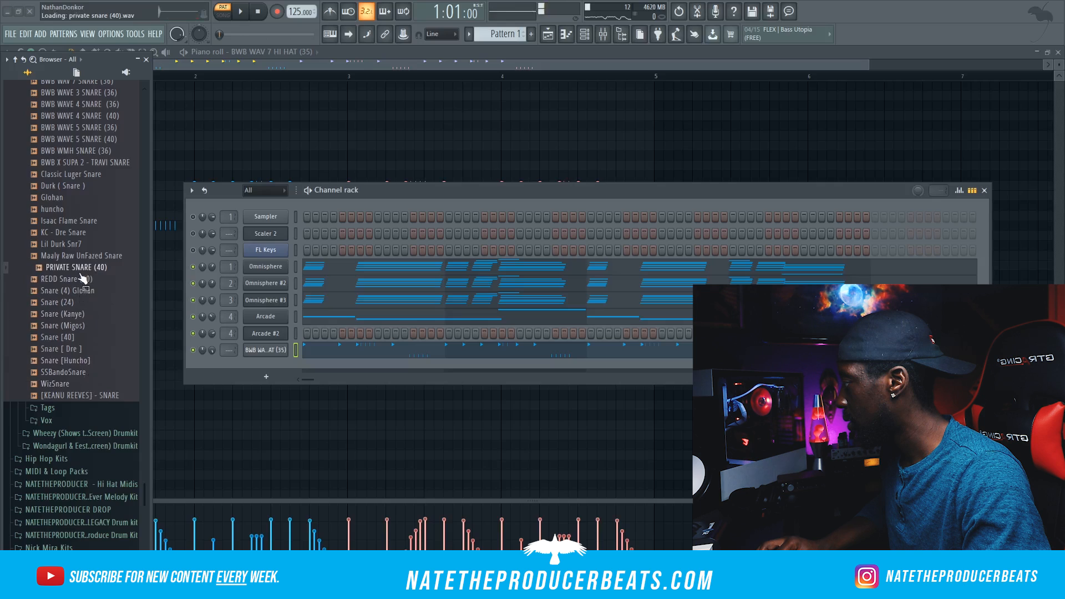
# - Place PRIVATE SNARE (40) hits at C5 on beat 3 of bars 2, 3 and 4, and play the pattern at 116 BPM
pyautogui.press('space')
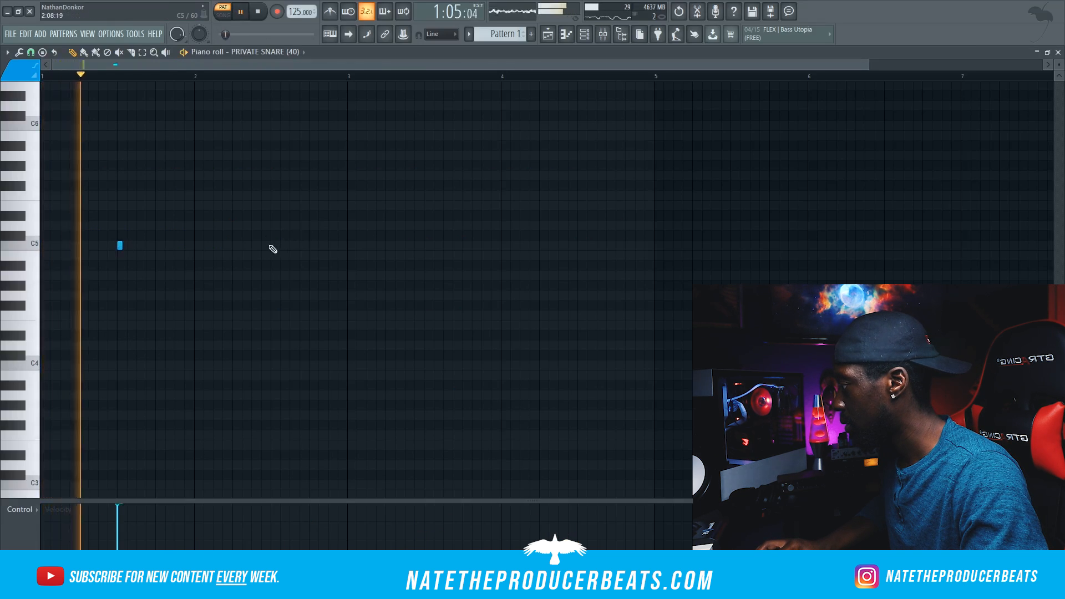
pyautogui.click(273, 245)
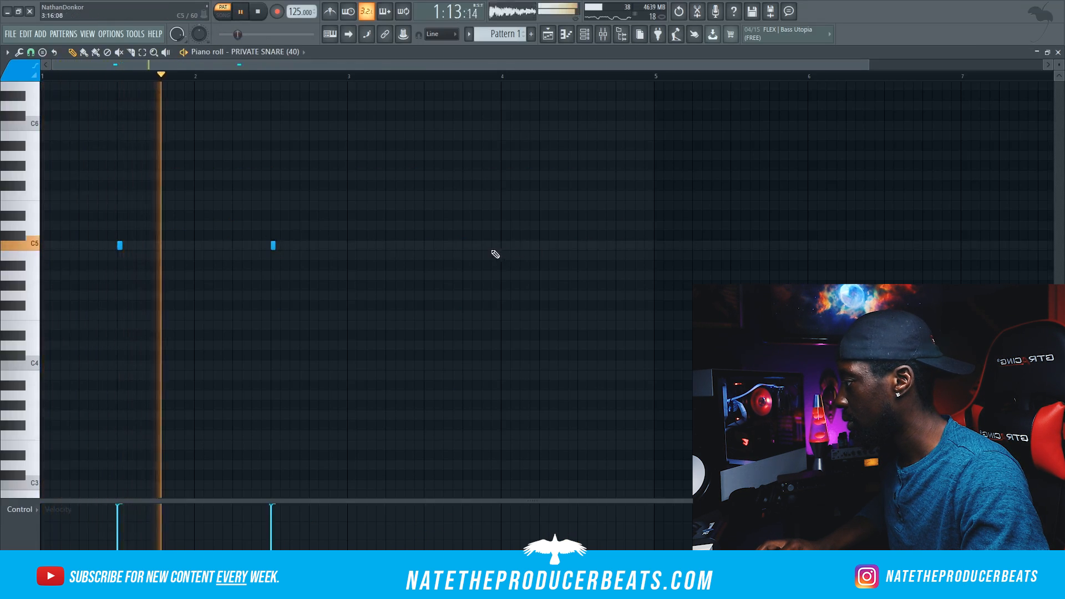
pyautogui.click(427, 246)
pyautogui.click(579, 245)
pyautogui.scroll(2, 482, 100)
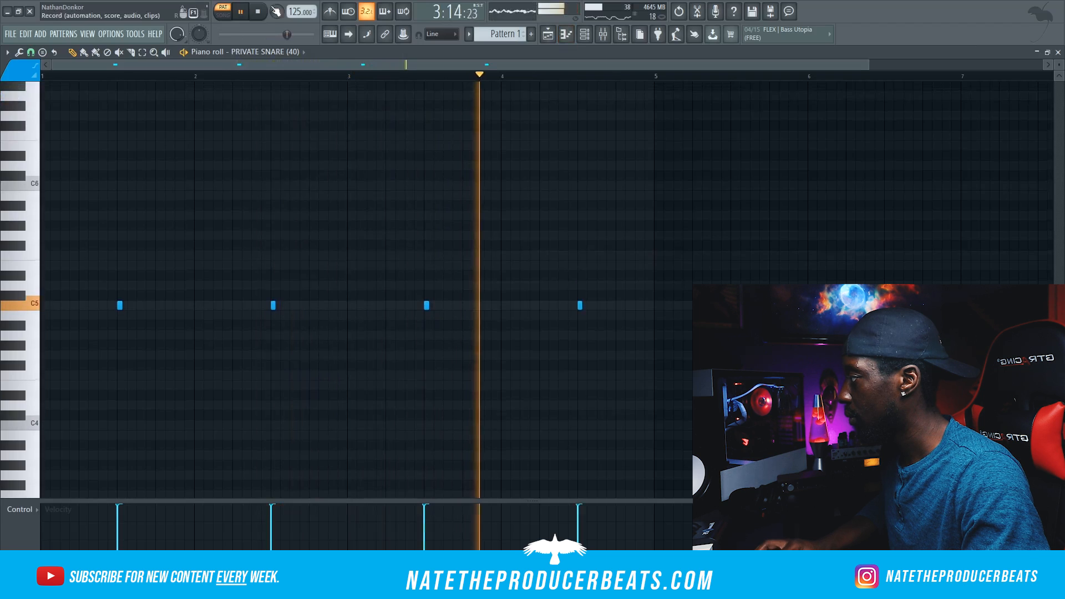
pyautogui.press('space')
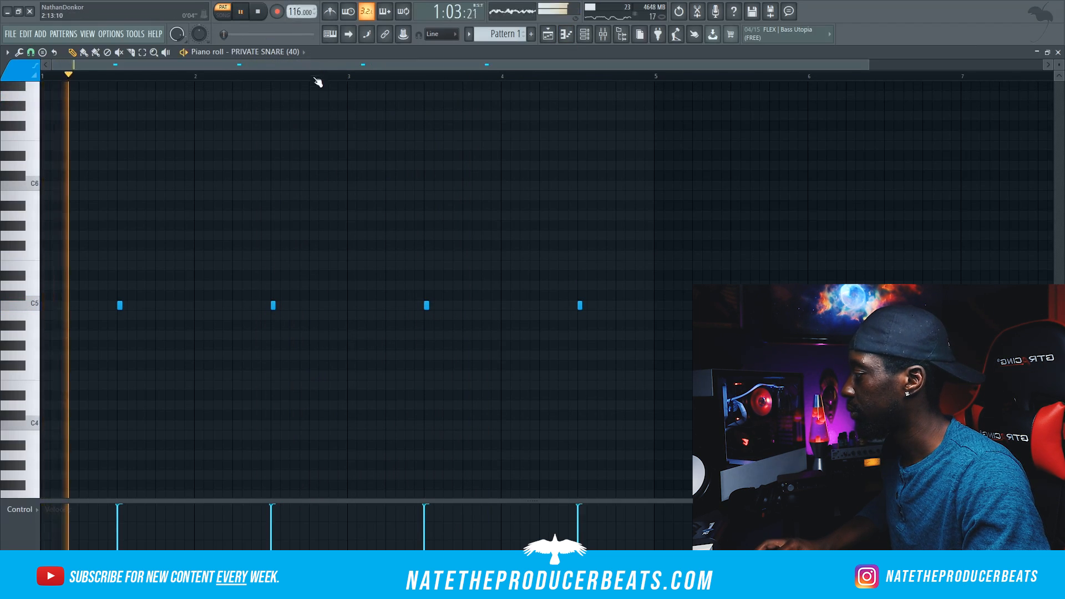
# - Stop playback and audition alternative snare samples in the drum kits' Snares folders, including the Wondagurl kit
pyautogui.click(621, 34)
pyautogui.press('space')
pyautogui.scroll(10, 83, 272)
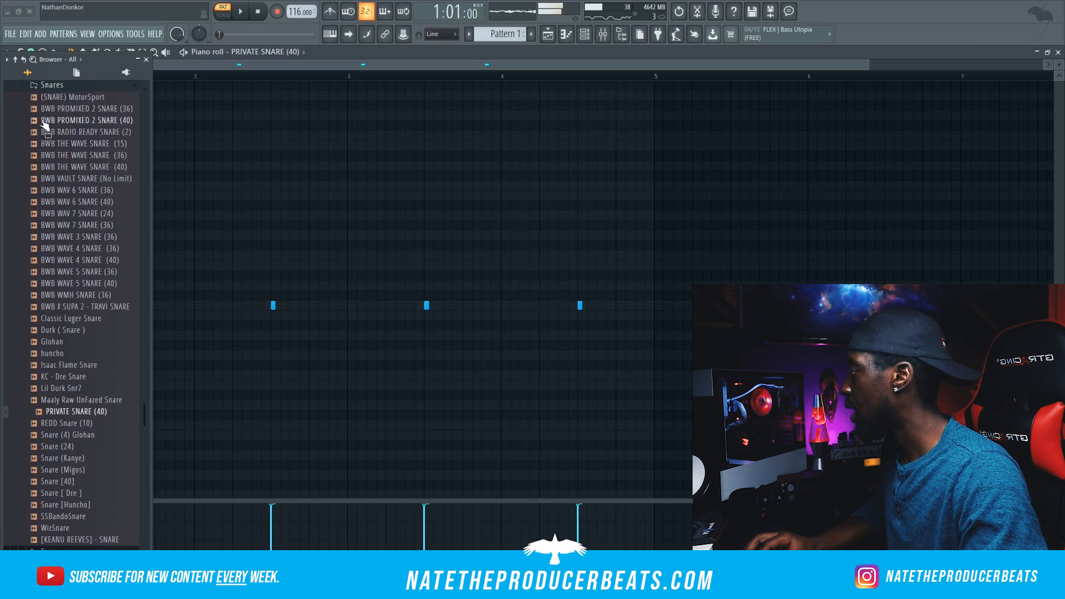
pyautogui.click(58, 366)
pyautogui.click(78, 236)
pyautogui.click(72, 335)
pyautogui.scroll(-4, 85, 288)
pyautogui.click(87, 328)
pyautogui.click(75, 370)
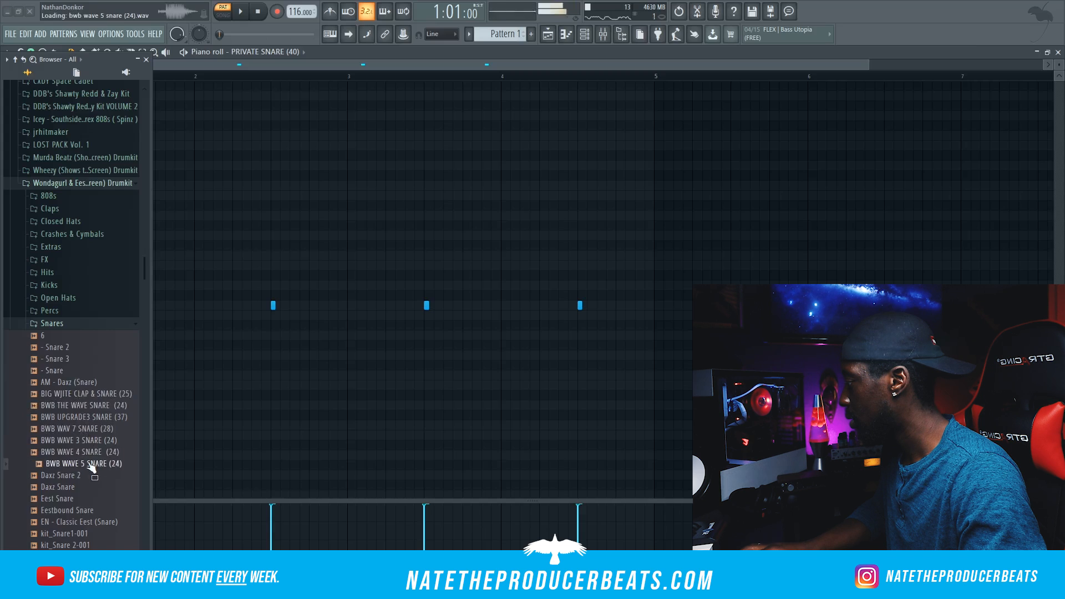
# - Replace the selected snare channel's sample with Daxz Snare and play the pattern
pyautogui.rightClick(92, 487)
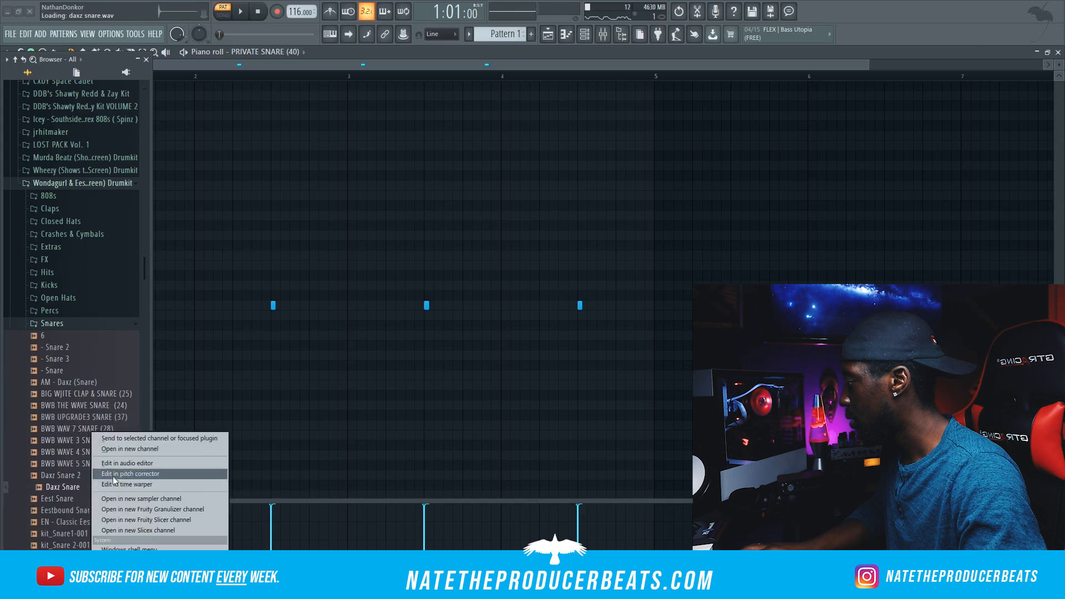
pyautogui.click(142, 439)
pyautogui.press('space')
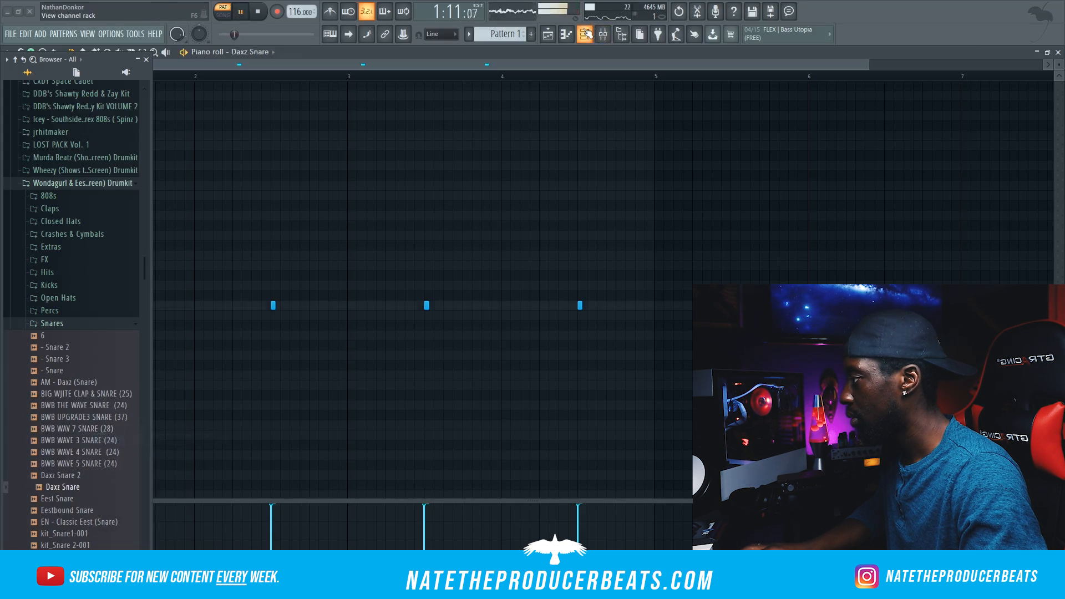
# - Clone the BWB hi-hat channel in the channel rack and fill the clone with hits on every second step
pyautogui.click(585, 34)
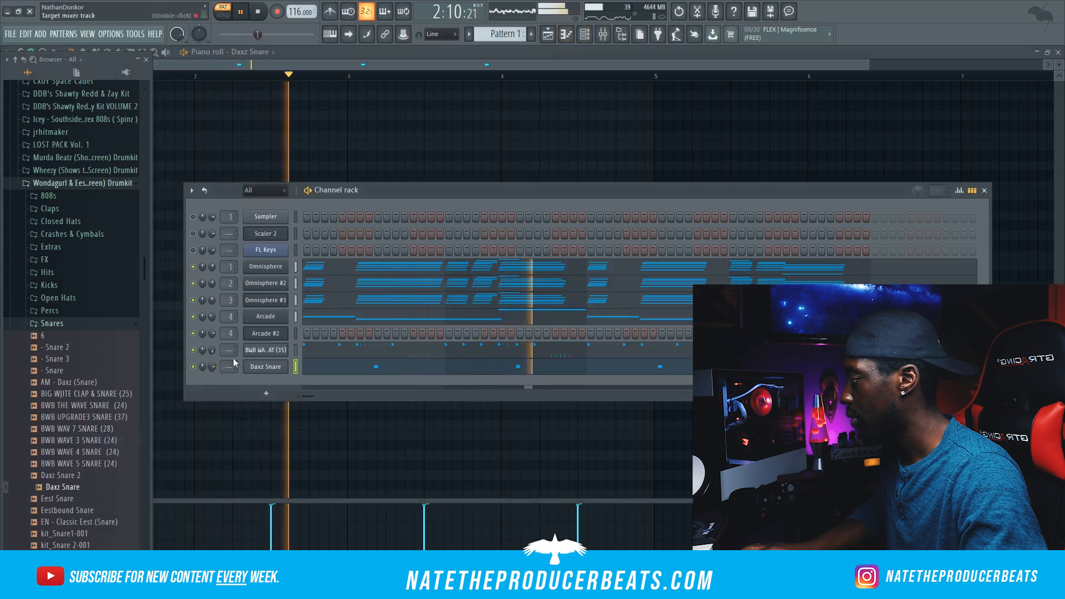
pyautogui.rightClick(275, 351)
pyautogui.rightClick(272, 351)
pyautogui.rightClick(272, 352)
pyautogui.click(306, 457)
pyautogui.rightClick(289, 376)
pyautogui.click(445, 405)
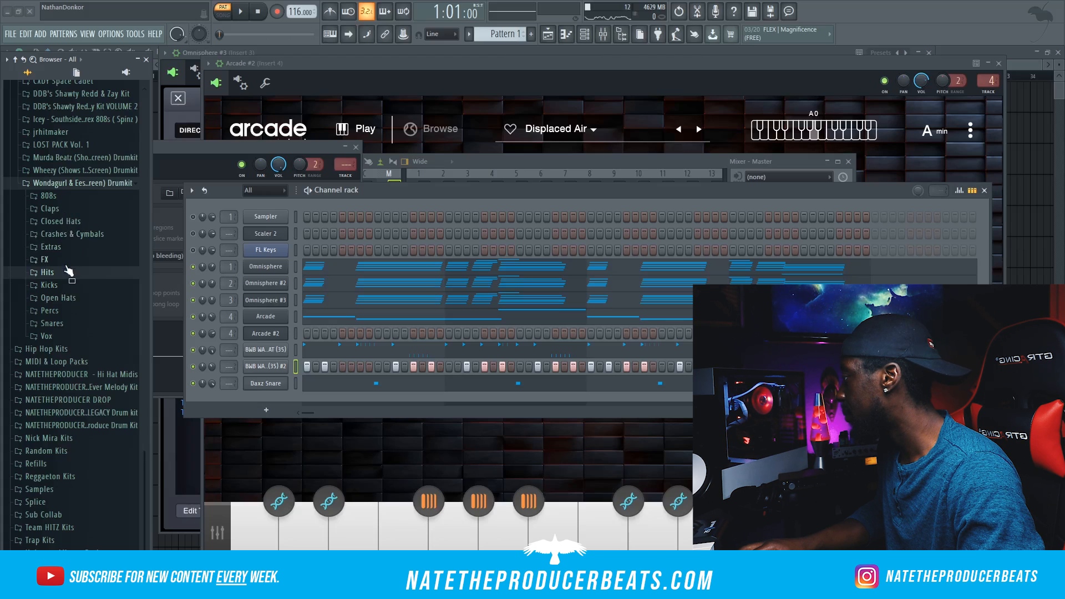
# - Replace the samples of both hi-hat channels with EEST HAT from the Wondagurl kit's Closed Hats folder and play the pattern
pyautogui.click(72, 220)
pyautogui.moveTo(83, 331); pyautogui.dragTo(266, 366)
pyautogui.moveTo(79, 329); pyautogui.dragTo(283, 354)
pyautogui.press('space')
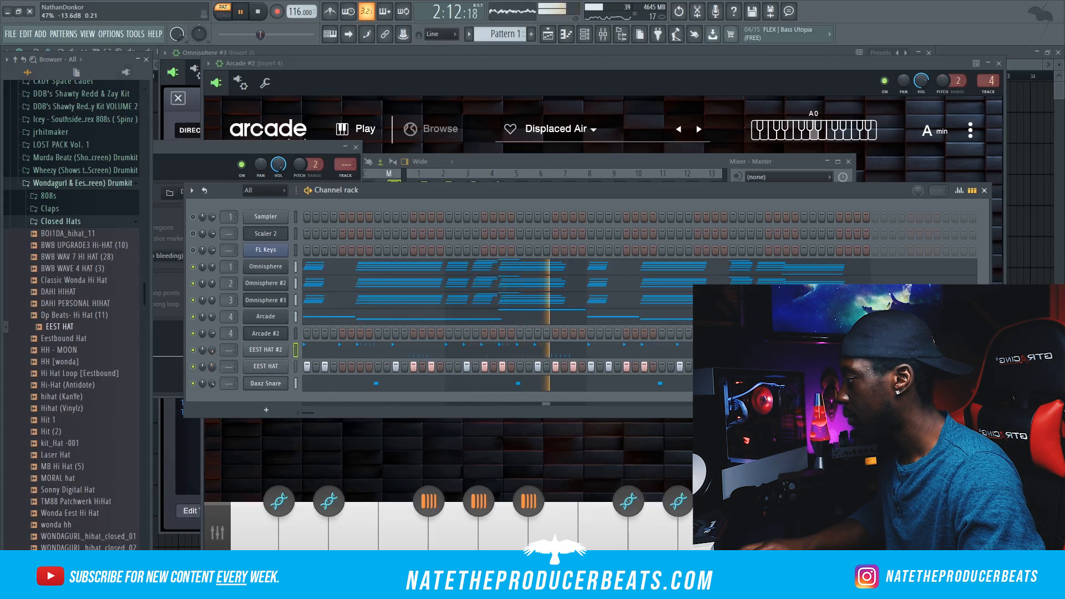
pyautogui.press('space')
# - Audition the Wondagurl kit's snares, replace the Daxz Snare sample with Wonda Snare (2), and preview WONDAGURL_snare_19
pyautogui.click(60, 221)
pyautogui.click(67, 323)
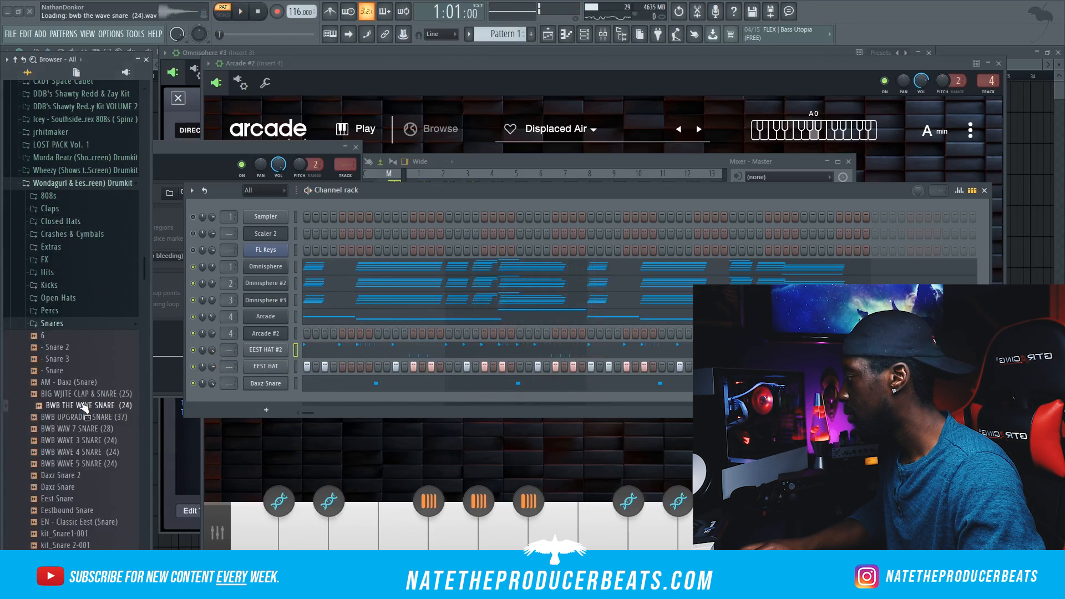
pyautogui.scroll(-4, 84, 444)
pyautogui.click(78, 348)
pyautogui.scroll(-6, 80, 358)
pyautogui.click(79, 369)
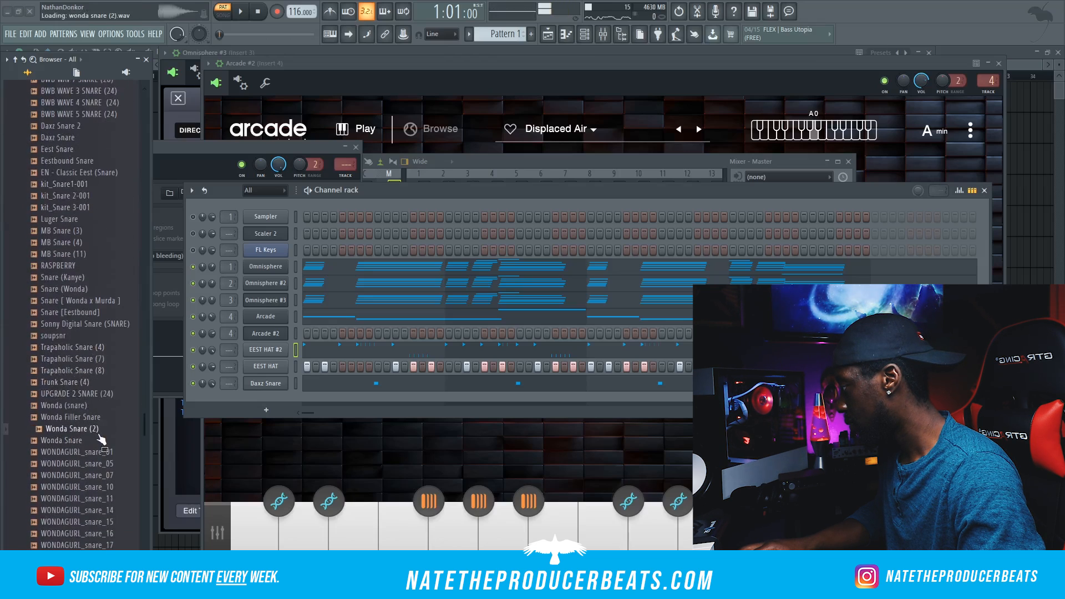
pyautogui.moveTo(97, 432); pyautogui.dragTo(265, 383)
pyautogui.press('space')
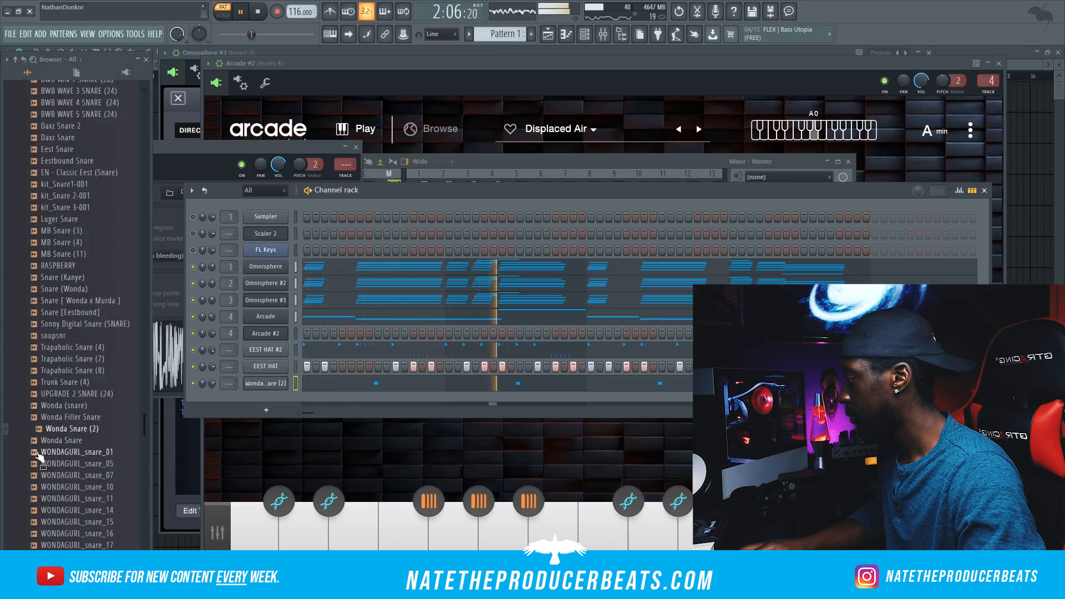
pyautogui.scroll(-4, 84, 392)
pyautogui.click(109, 428)
# - Open the Wonda Snare (2) notes in the piano roll and transpose all four hits down to G4
pyautogui.rightClick(280, 381)
pyautogui.click(299, 382)
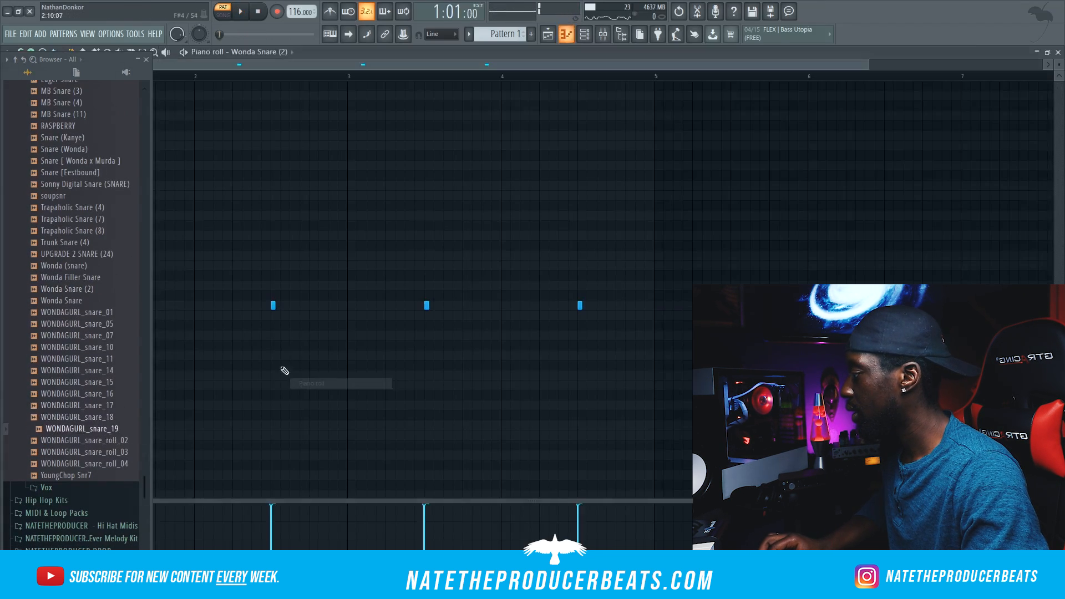
pyautogui.click(147, 58)
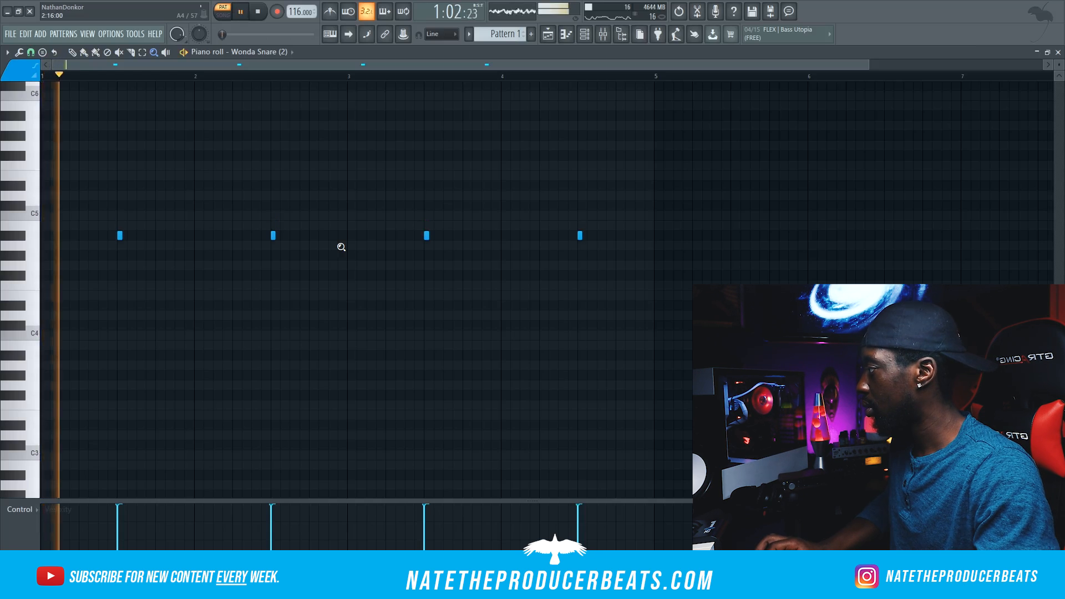
pyautogui.click(72, 52)
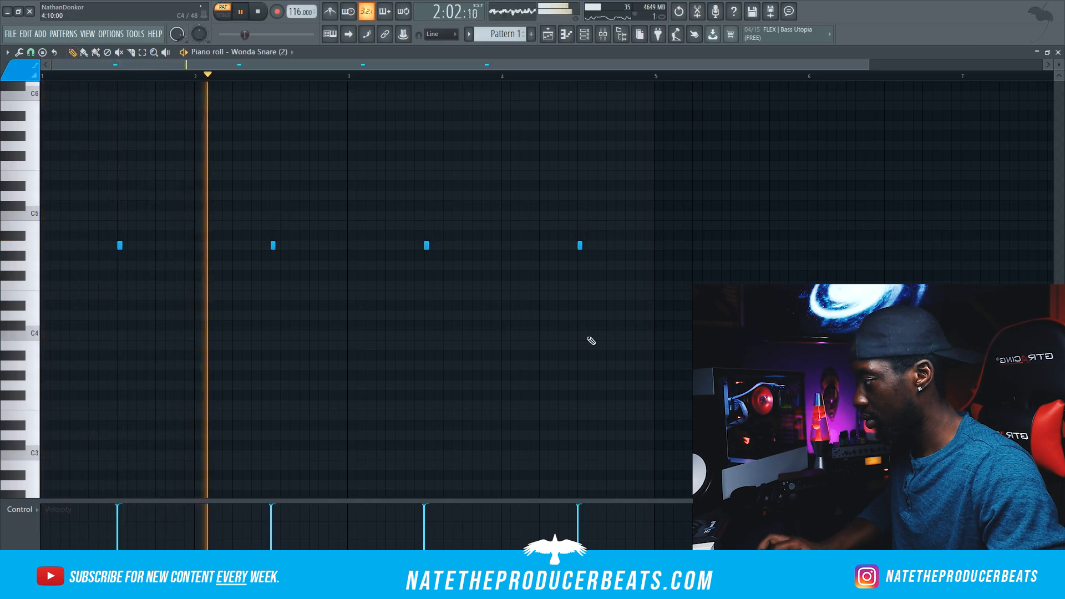
pyautogui.hotkey('shift', 'Down')
pyautogui.hotkey('shift', 'Down')
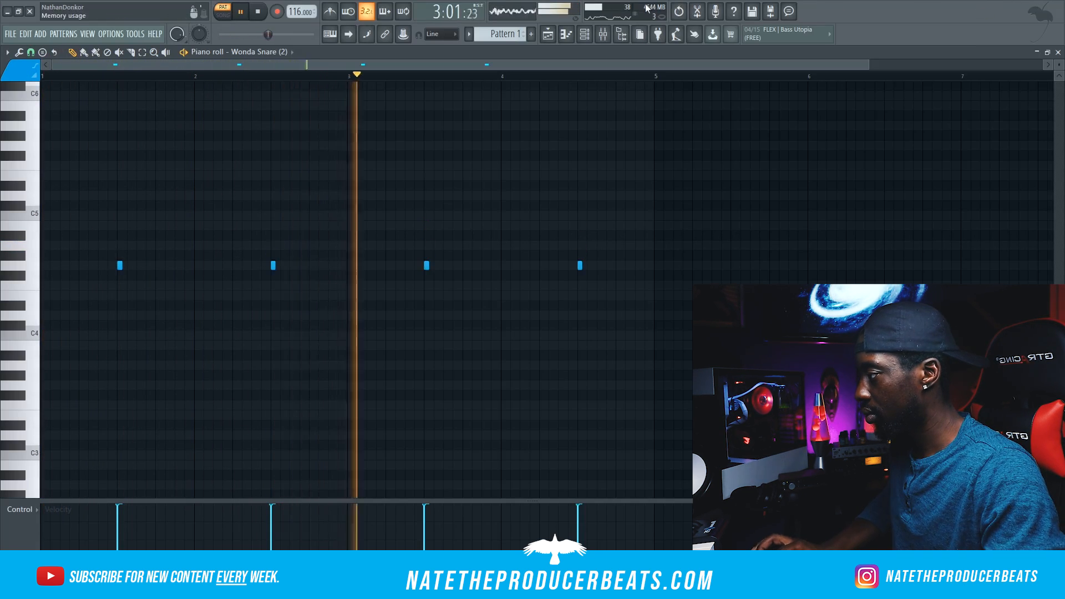
# - Add WONDAGURL_hihat_open_06 from the kit's Open Hats folder as a new channel and play the pattern
pyautogui.click(583, 35)
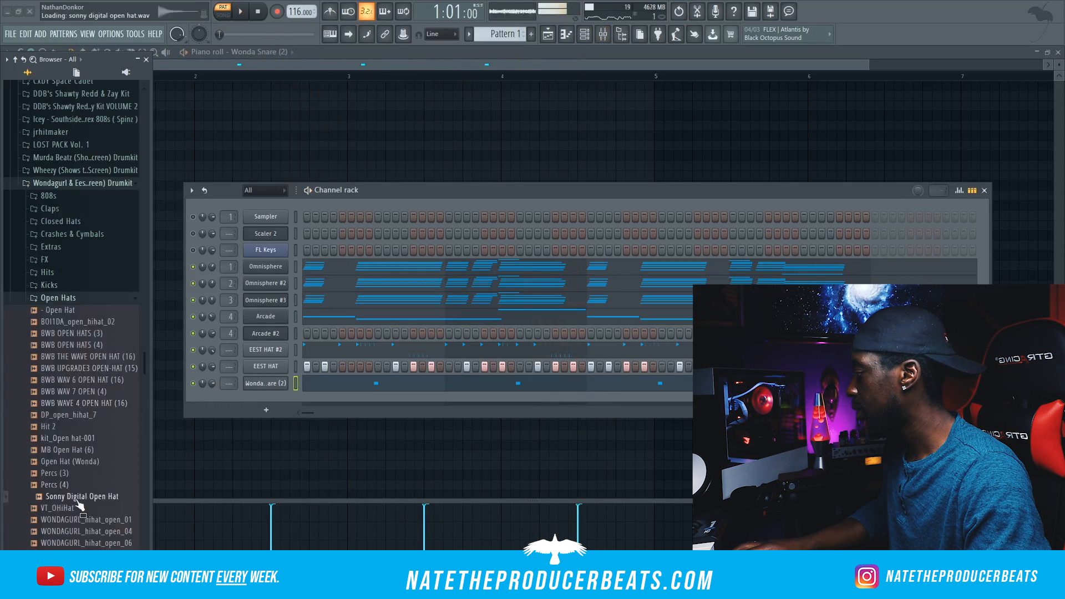
pyautogui.scroll(-5, 78, 498)
pyautogui.moveTo(100, 327); pyautogui.dragTo(199, 494)
pyautogui.press('space')
# - Vary the velocities of the WONDAGURL_hihat_open_06 notes, setting the first to 90% and adjusting the remaining hits
pyautogui.click(158, 449)
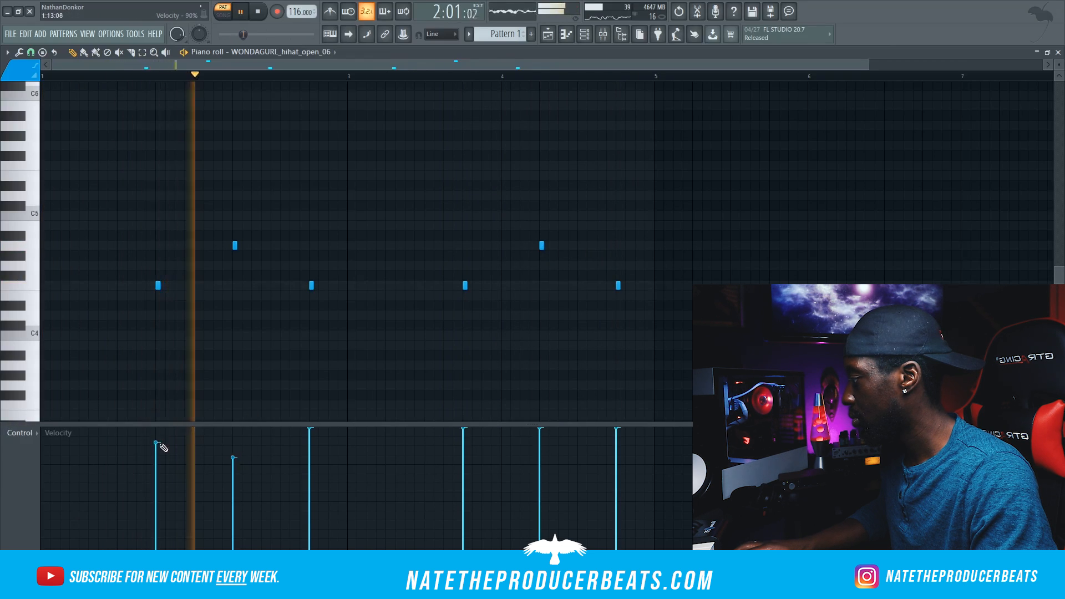
pyautogui.click(311, 471)
pyautogui.moveTo(310, 470); pyautogui.dragTo(311, 460)
pyautogui.moveTo(463, 462); pyautogui.dragTo(472, 482)
pyautogui.click(547, 470)
pyautogui.click(616, 462)
pyautogui.scroll(1, 600, 194)
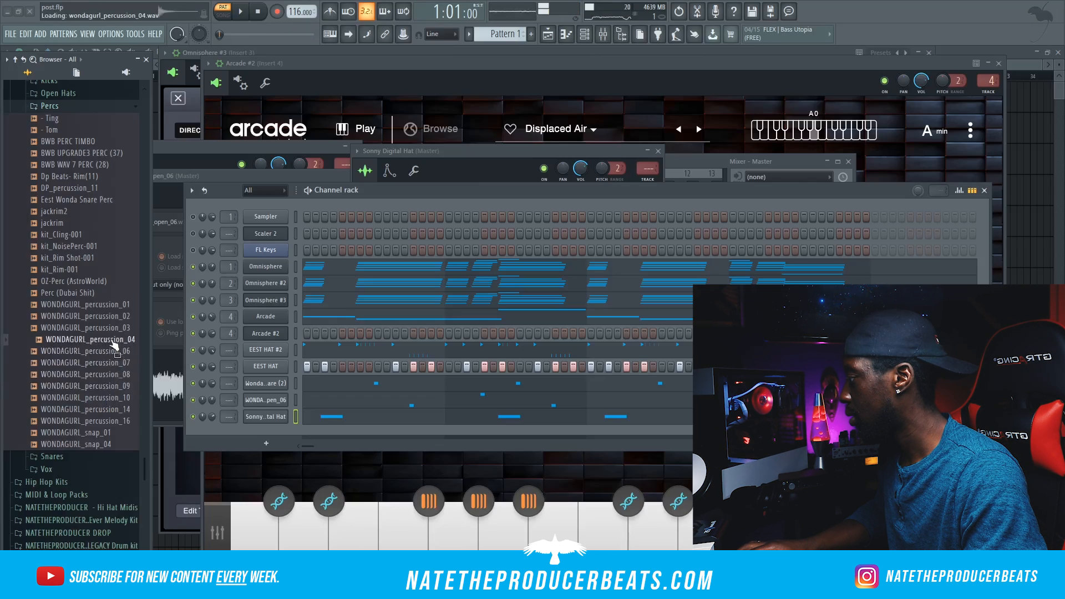
# - Choose WONDAGURL_percussion_06 from the Percs folder and add a nearly one-bar-long B4 note starting at step 13 of bar 3
pyautogui.click(117, 351)
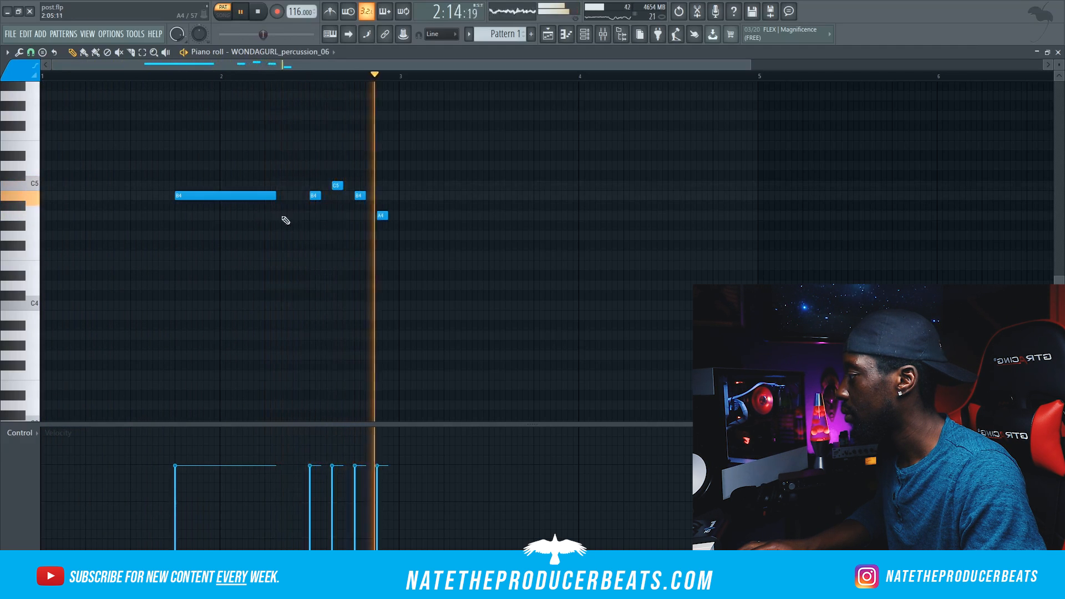
pyautogui.press('space')
pyautogui.click(535, 185)
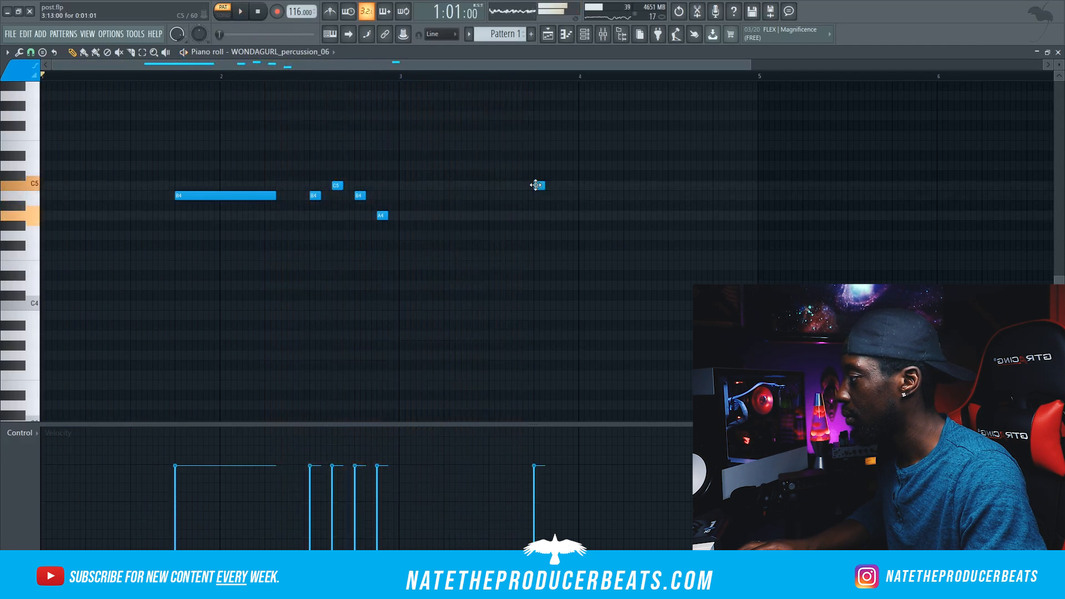
pyautogui.press('space')
pyautogui.moveTo(545, 197); pyautogui.dragTo(707, 221)
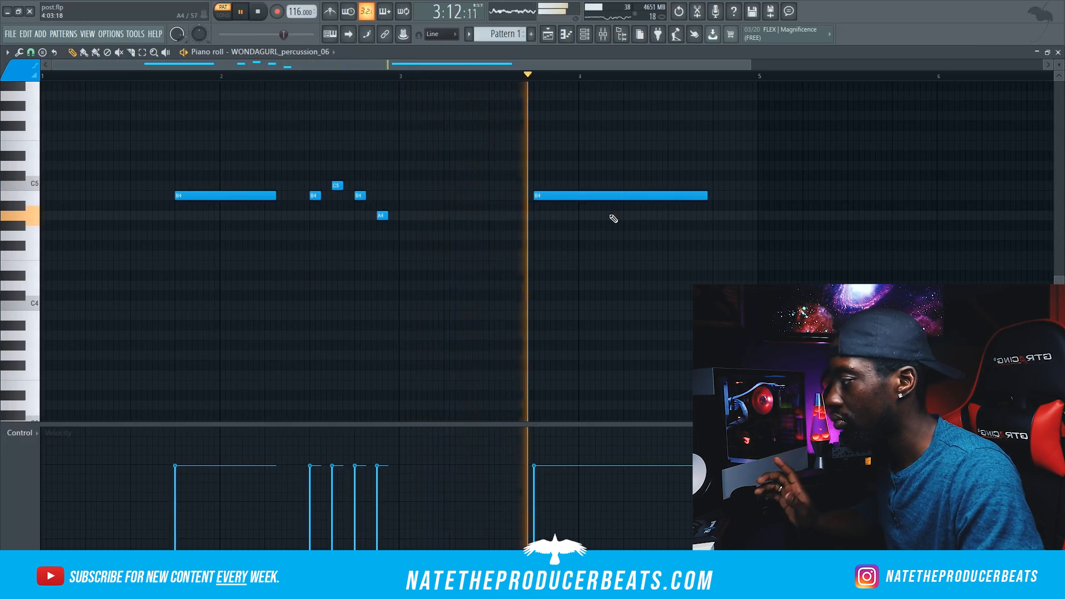
# - Add a G4 percussion note at step 13 of bar 4, shorten it to about three steps, and stop playback
pyautogui.click(714, 226)
pyautogui.moveTo(818, 226); pyautogui.dragTo(819, 236)
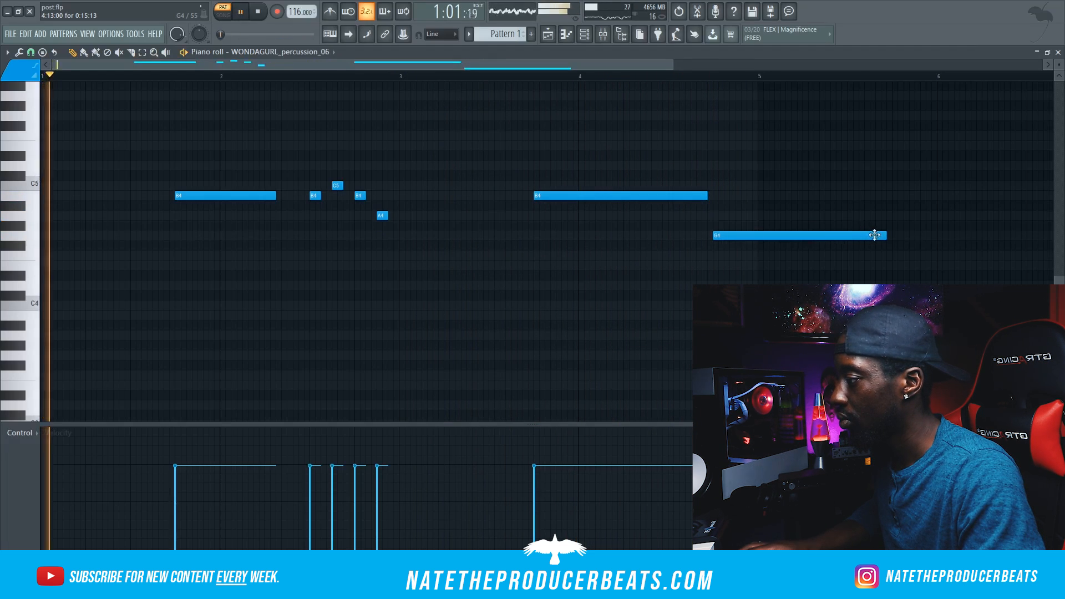
pyautogui.moveTo(885, 236); pyautogui.dragTo(743, 236)
pyautogui.press('space')
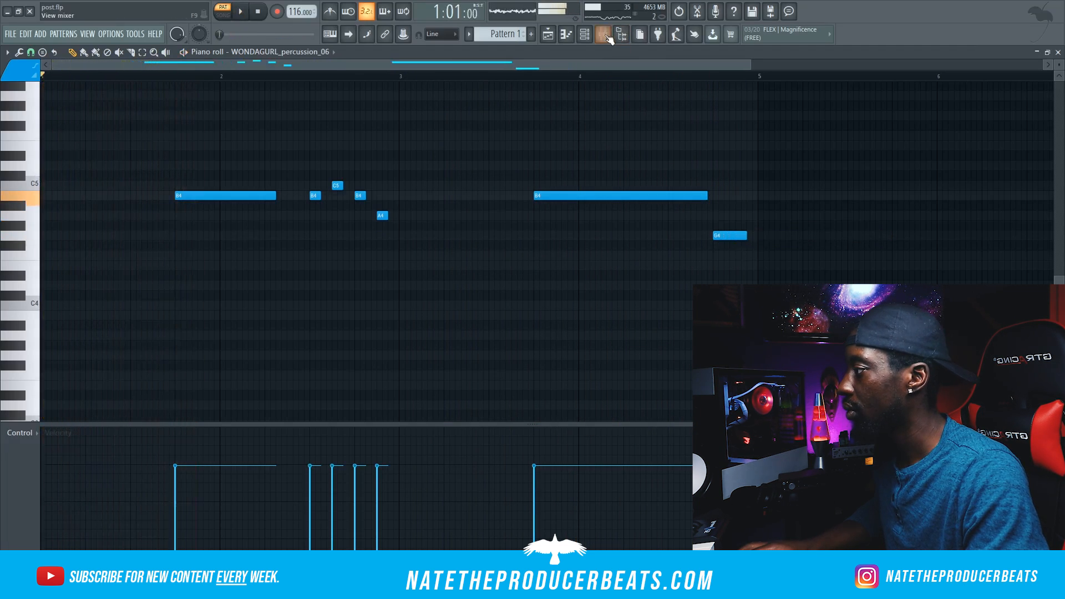
# - Route the WONDAGURL_percussion_06 channel to mixer insert 6
pyautogui.click(603, 34)
pyautogui.click(585, 35)
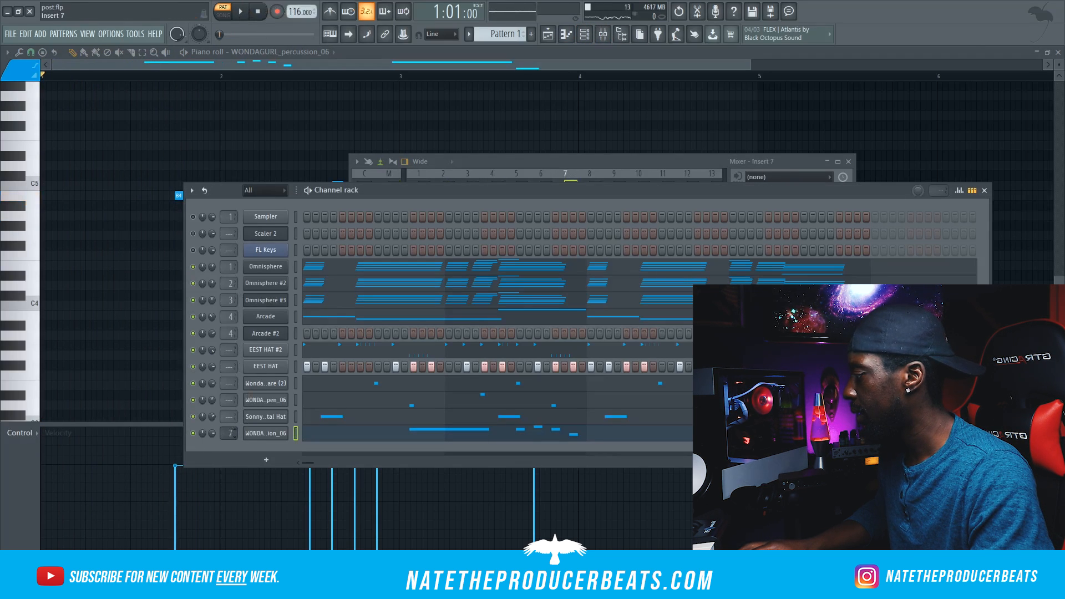
pyautogui.click(603, 35)
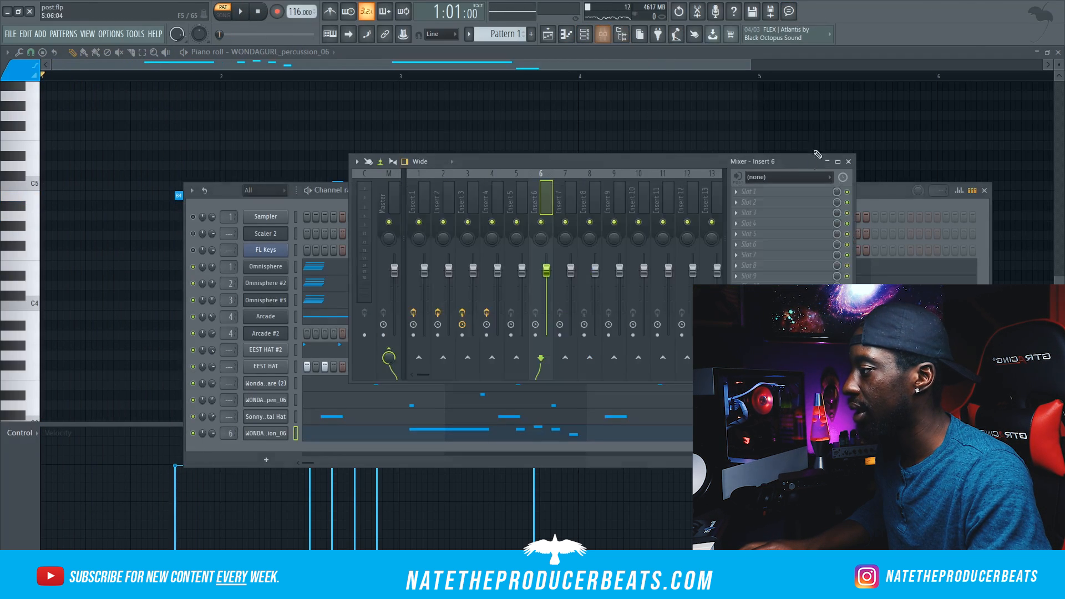
# - Load PanCake2 on insert 6 with the Fast to Slow preset and play the pattern
pyautogui.click(801, 178)
pyautogui.click(893, 24)
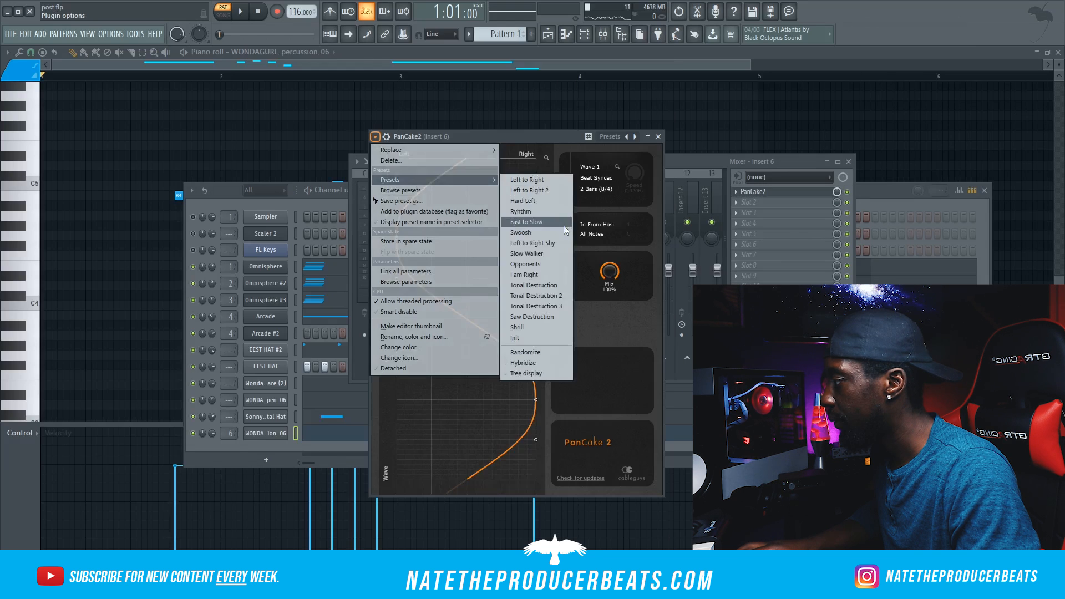
pyautogui.click(537, 222)
pyautogui.press('space')
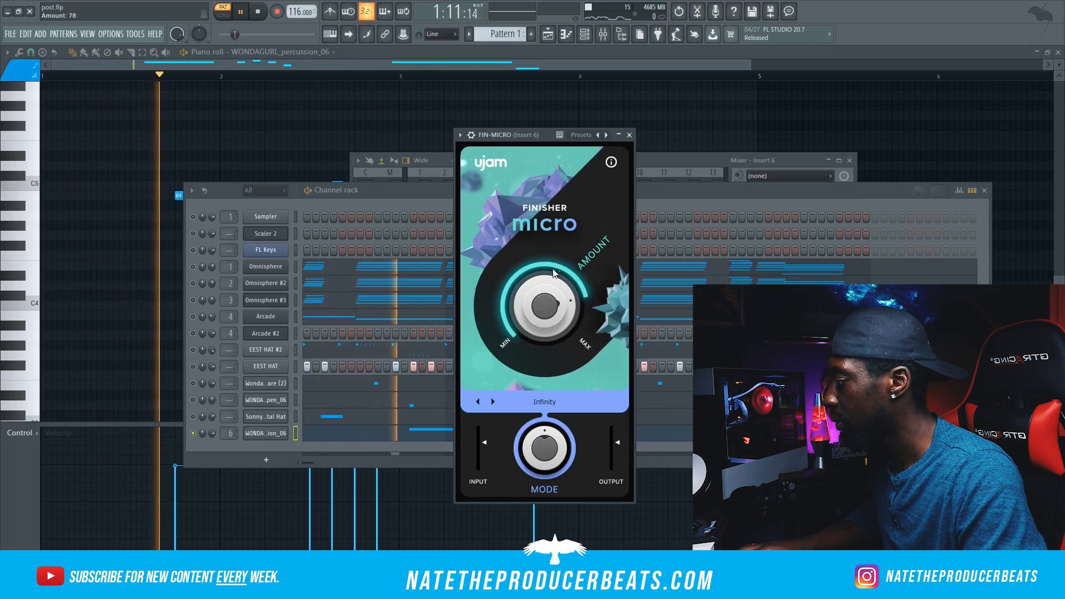
# - Set Finisher Micro on insert 6 to the CombFilter mode and reduce its effect amount
pyautogui.moveTo(535, 321); pyautogui.dragTo(531, 345)
pyautogui.moveTo(541, 448); pyautogui.dragTo(547, 387)
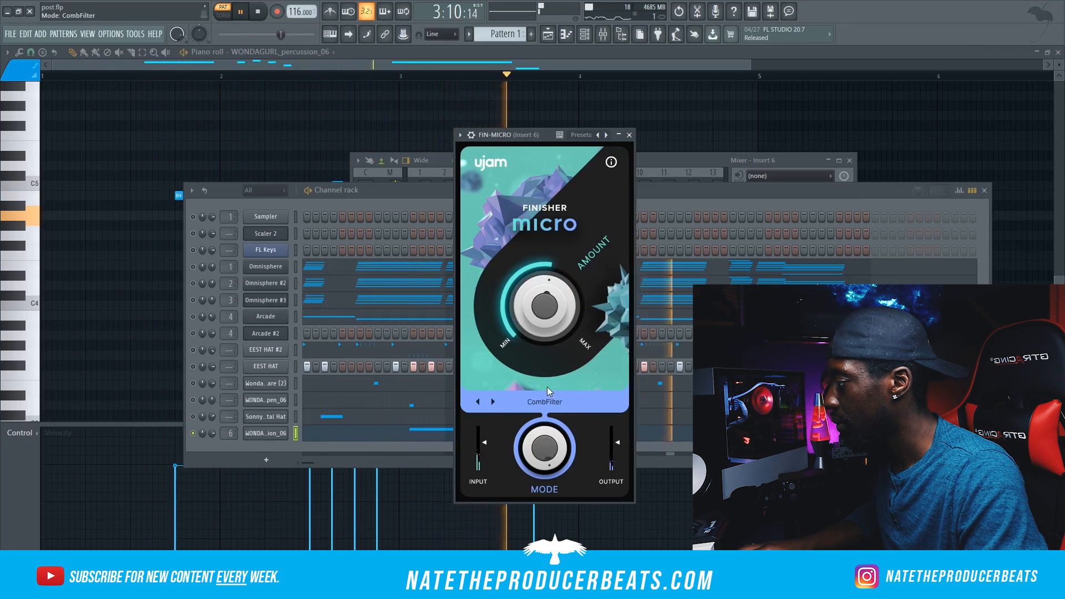
pyautogui.moveTo(534, 288); pyautogui.dragTo(530, 324)
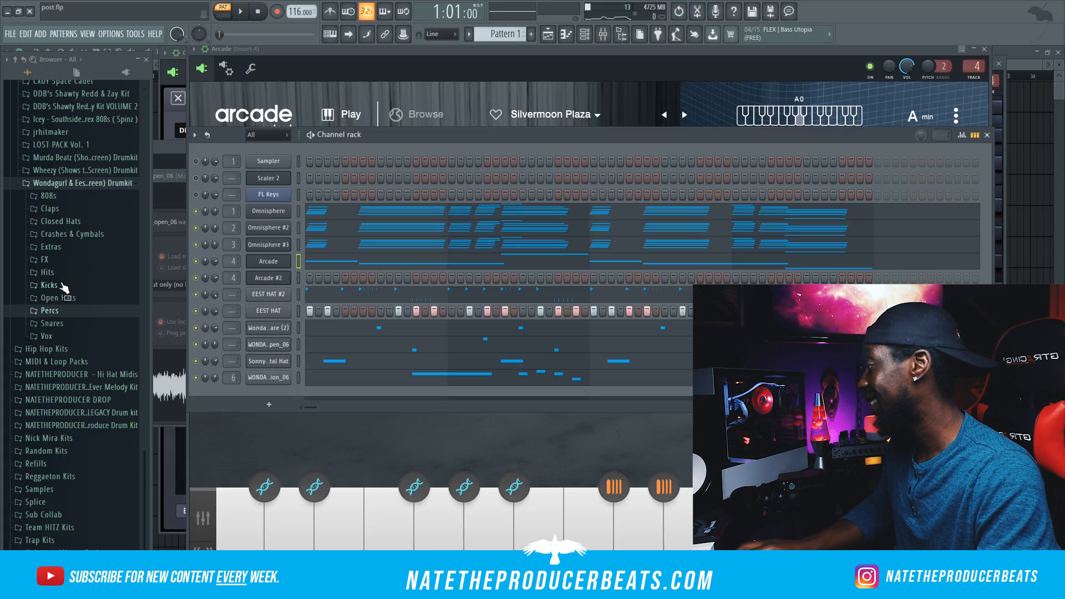
# - Choose wonda_KICK from the kit's Kicks folder and place a C5 kick at step 7 of bar 1
pyautogui.click(48, 285)
pyautogui.scroll(-1, 106, 385)
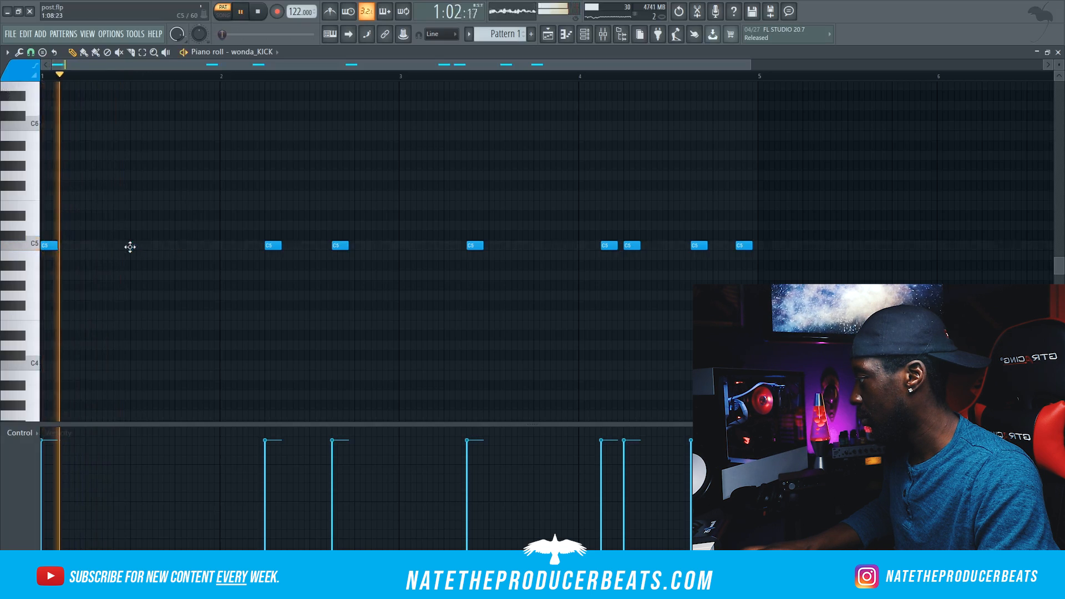
pyautogui.moveTo(134, 248); pyautogui.dragTo(111, 248)
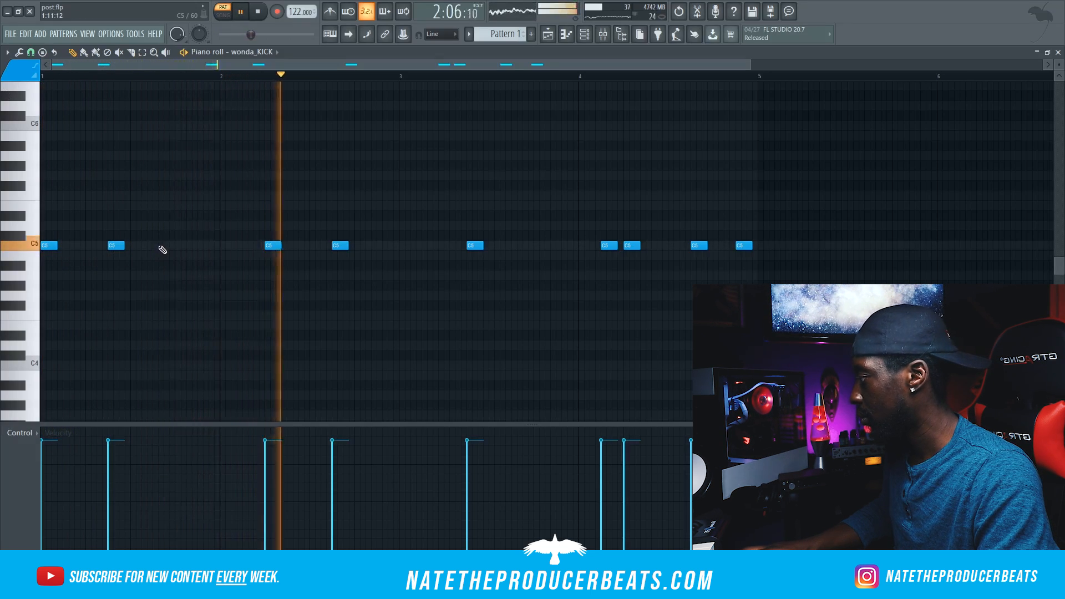
# - Lower the channel volumes of Omnisphere, Omnisphere #2 and Omnisphere #3 in the channel rack
pyautogui.click(620, 34)
pyautogui.click(608, 37)
pyautogui.click(571, 38)
pyautogui.click(571, 37)
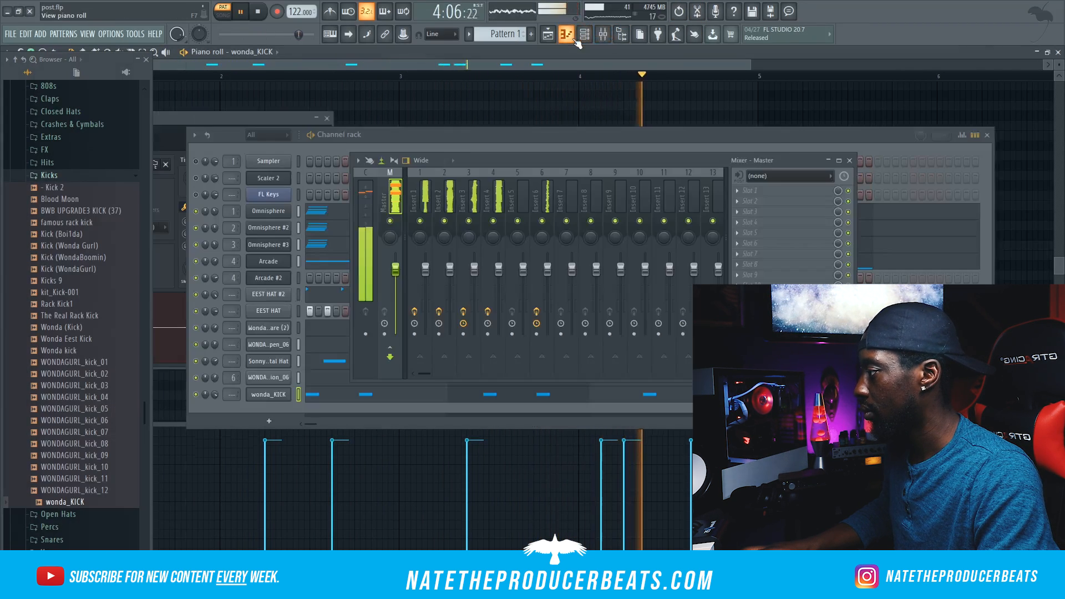
pyautogui.click(588, 38)
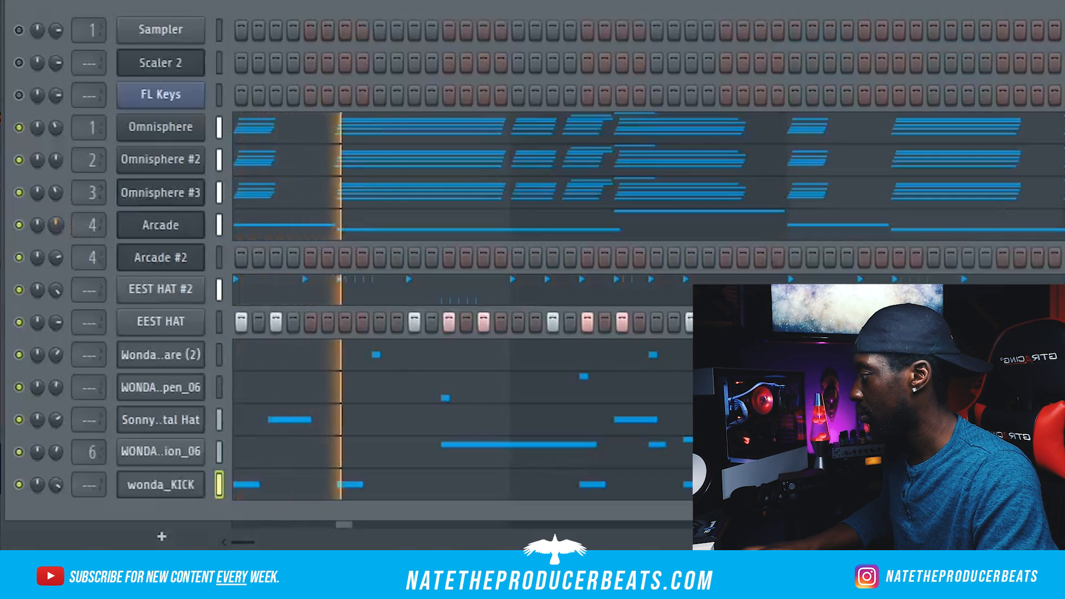
pyautogui.moveTo(55, 196); pyautogui.dragTo(55, 205)
pyautogui.moveTo(56, 162); pyautogui.dragTo(56, 173)
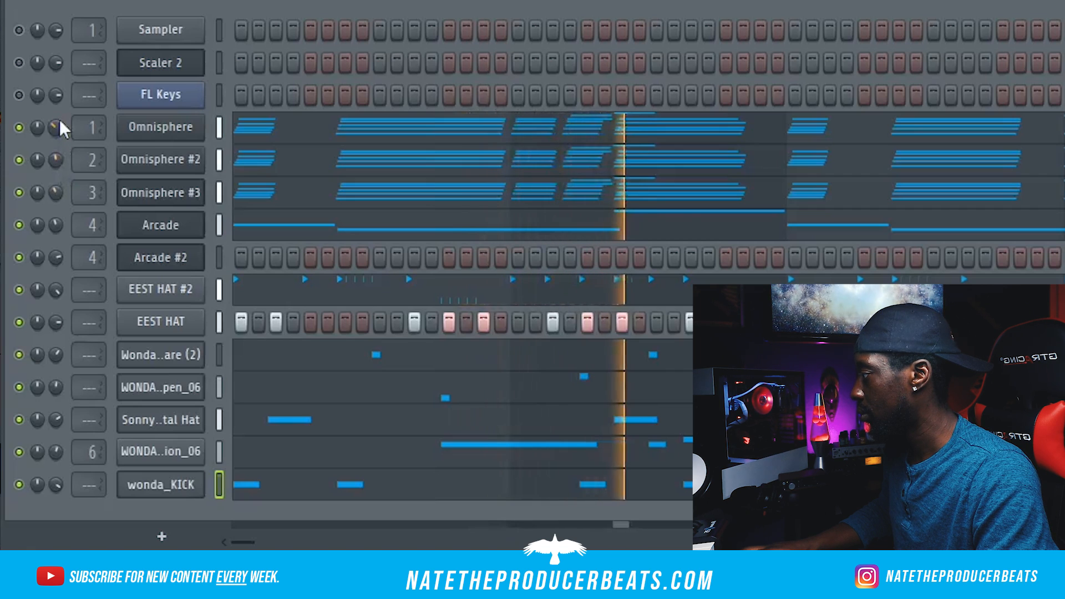
pyautogui.moveTo(58, 125); pyautogui.dragTo(57, 197)
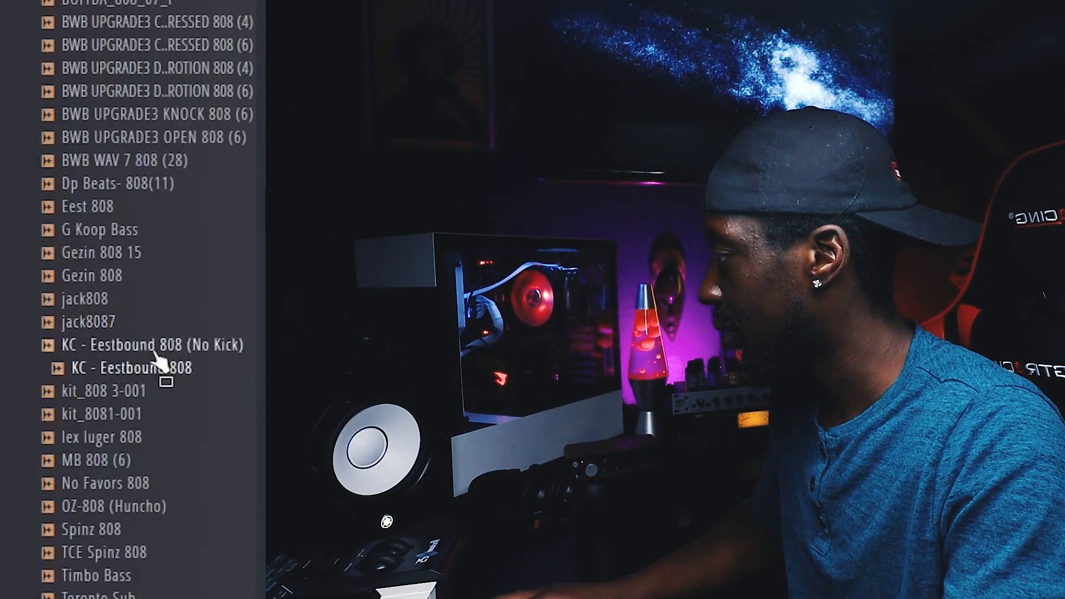
# - Add KC - Eestbound 808 (No Kick) as a new channel and open its piano roll
pyautogui.moveTo(154, 352); pyautogui.dragTo(195, 344)
pyautogui.rightClick(194, 344)
pyautogui.click(215, 369)
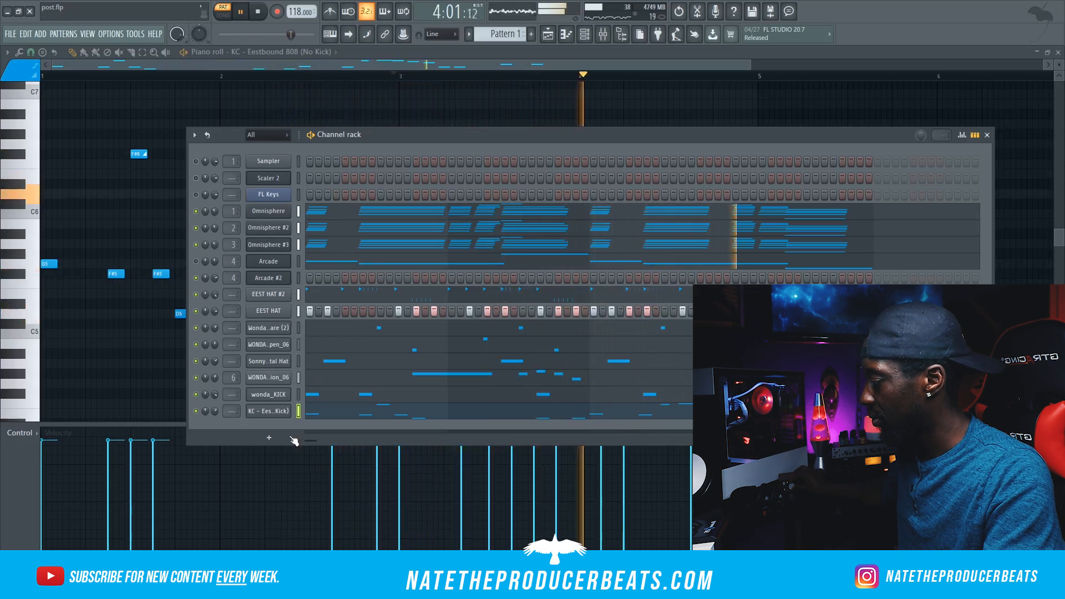
# - Stop playback and clone the wonda_KICK and KC - Eestbound 808 (No Kick) channels
pyautogui.press('space')
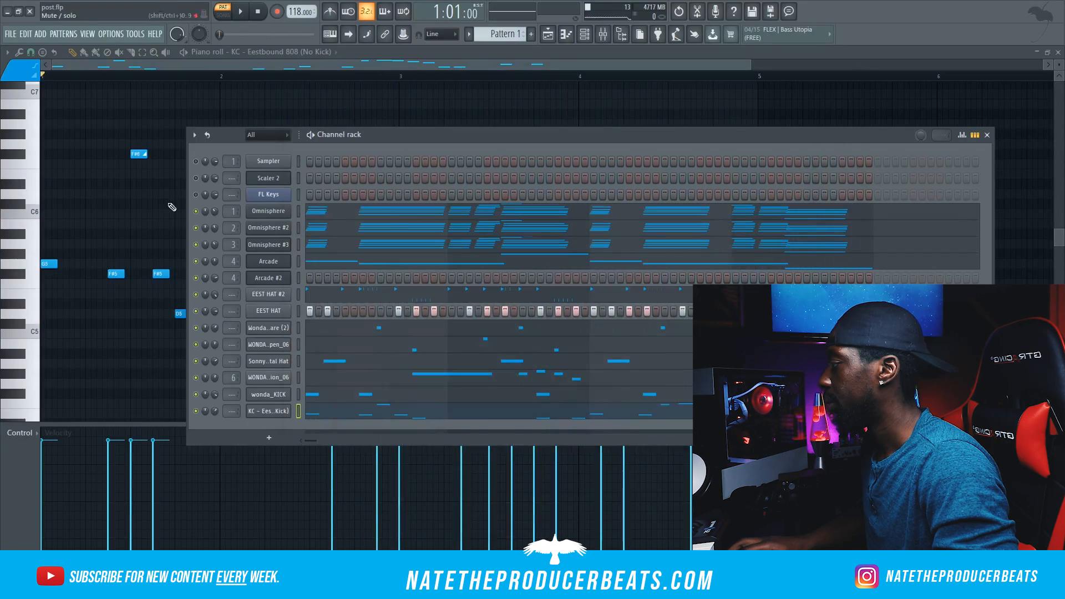
pyautogui.rightClick(274, 397)
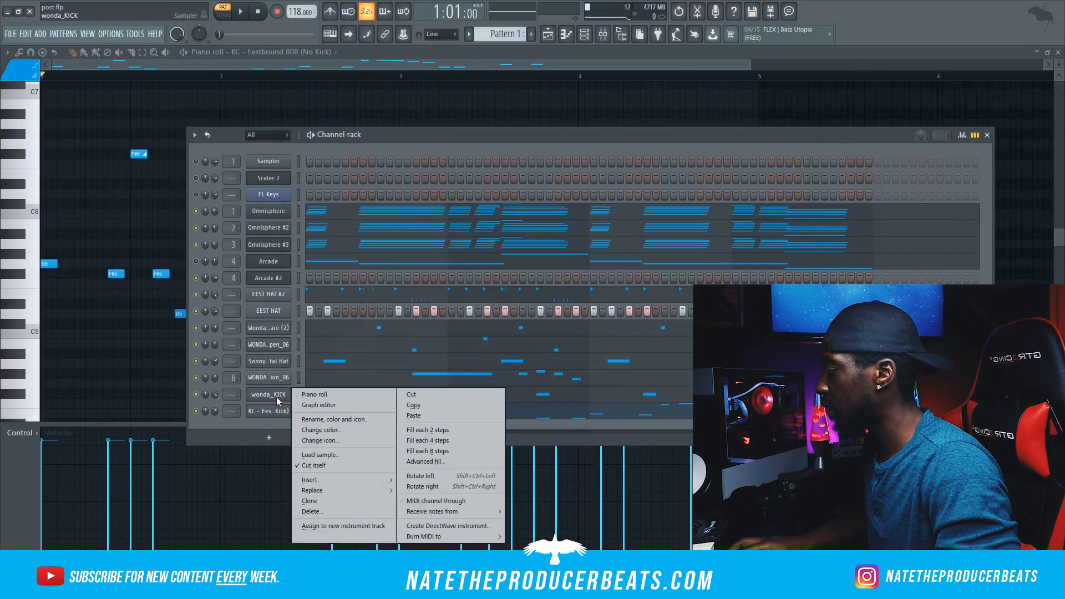
pyautogui.click(333, 502)
pyautogui.rightClick(277, 430)
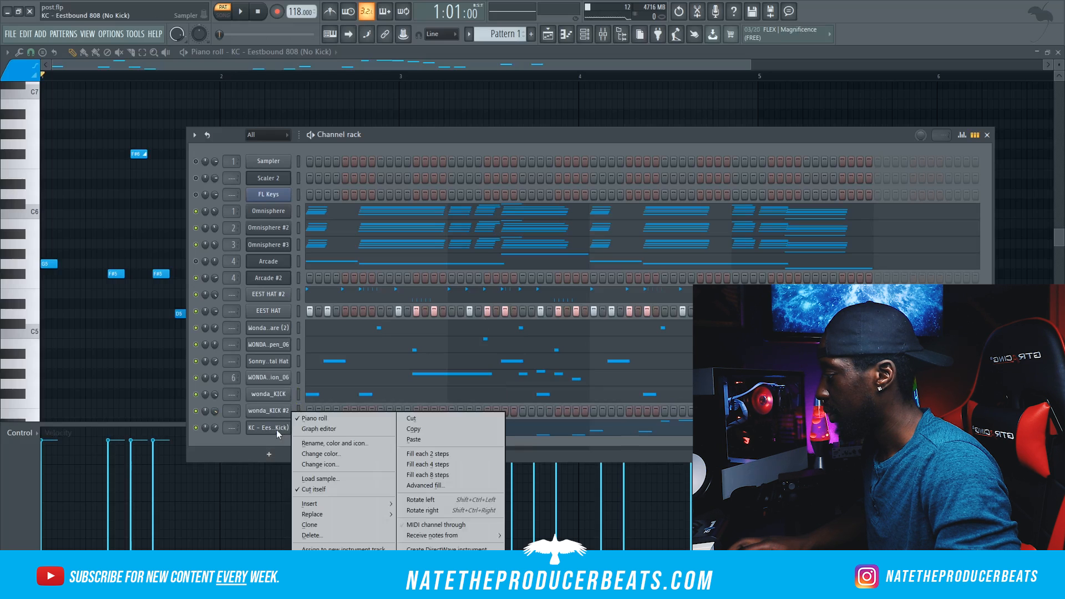
pyautogui.click(356, 524)
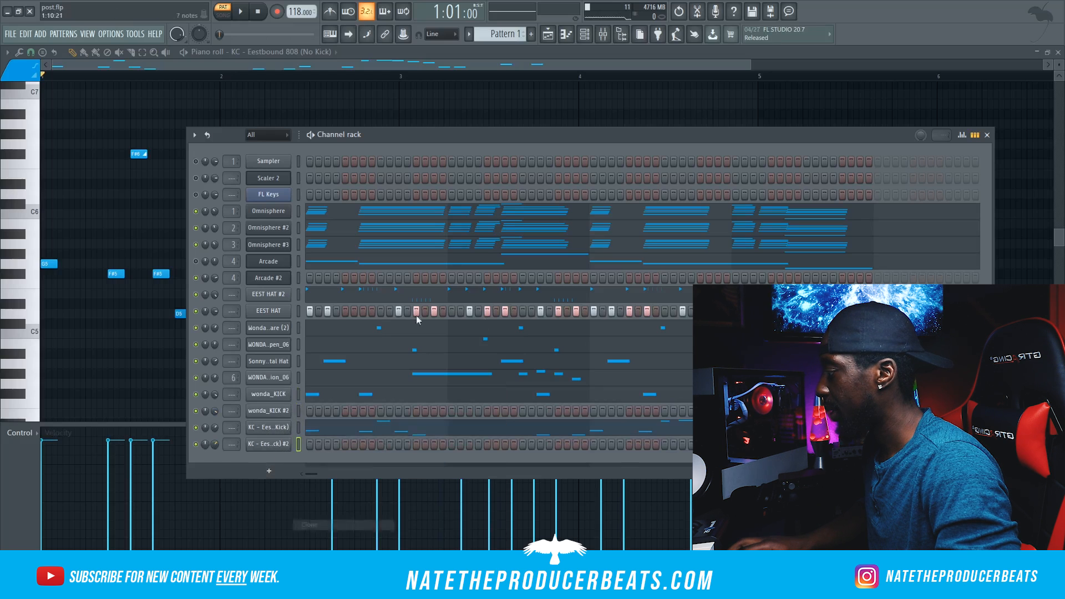
# - Set the project tempo to 115 BPM and play back the pattern with the channel rack in view
pyautogui.click(631, 43)
pyautogui.scroll(6, 85, 321)
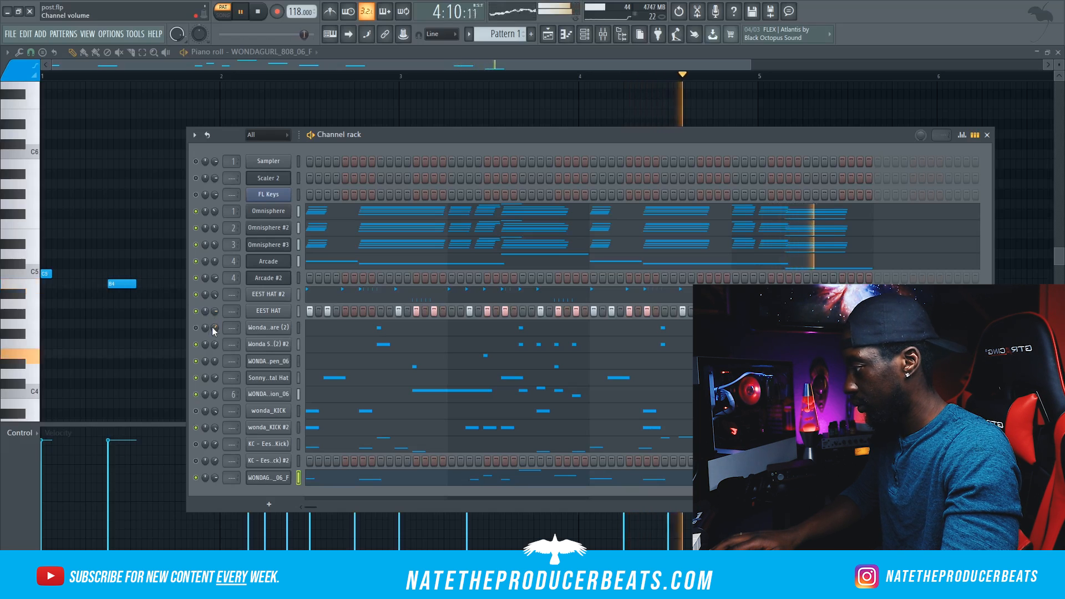
pyautogui.press('space')
pyautogui.scroll(-3, 289, 12)
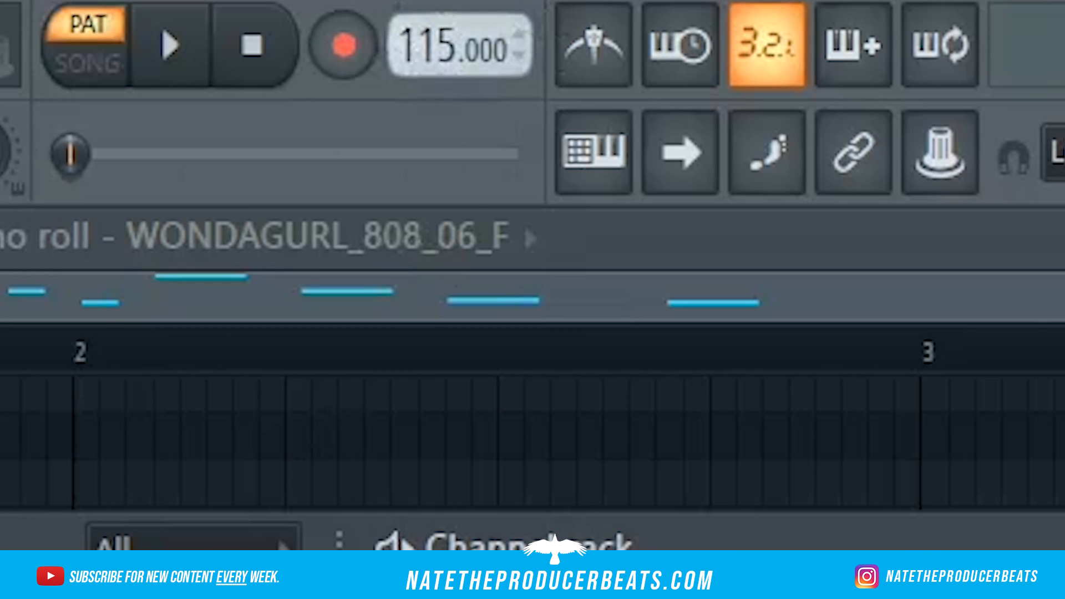
pyautogui.press('space')
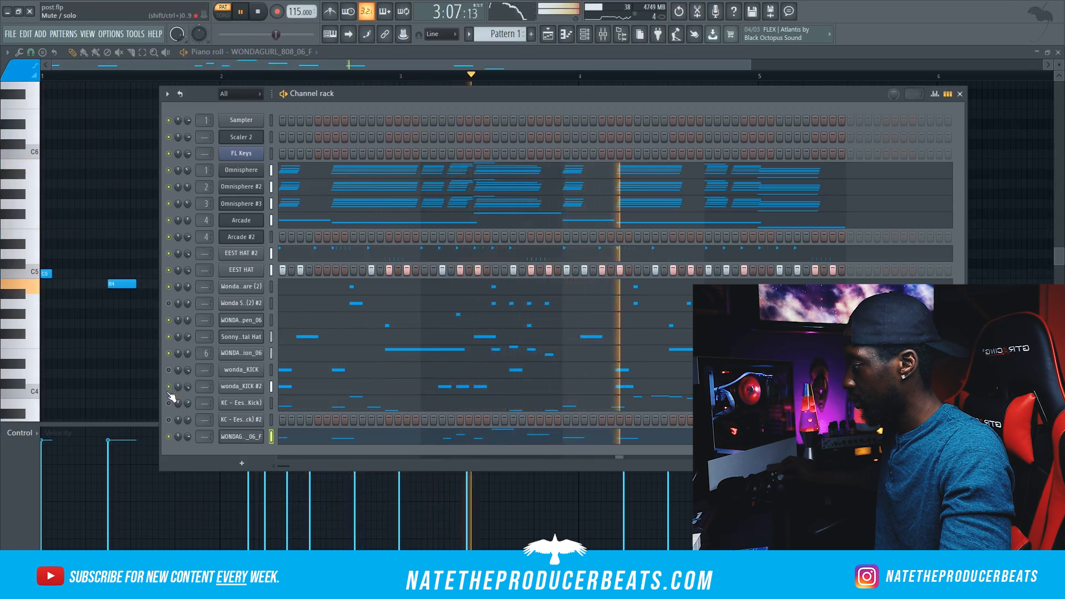
pyautogui.moveTo(398, 92); pyautogui.dragTo(397, 125)
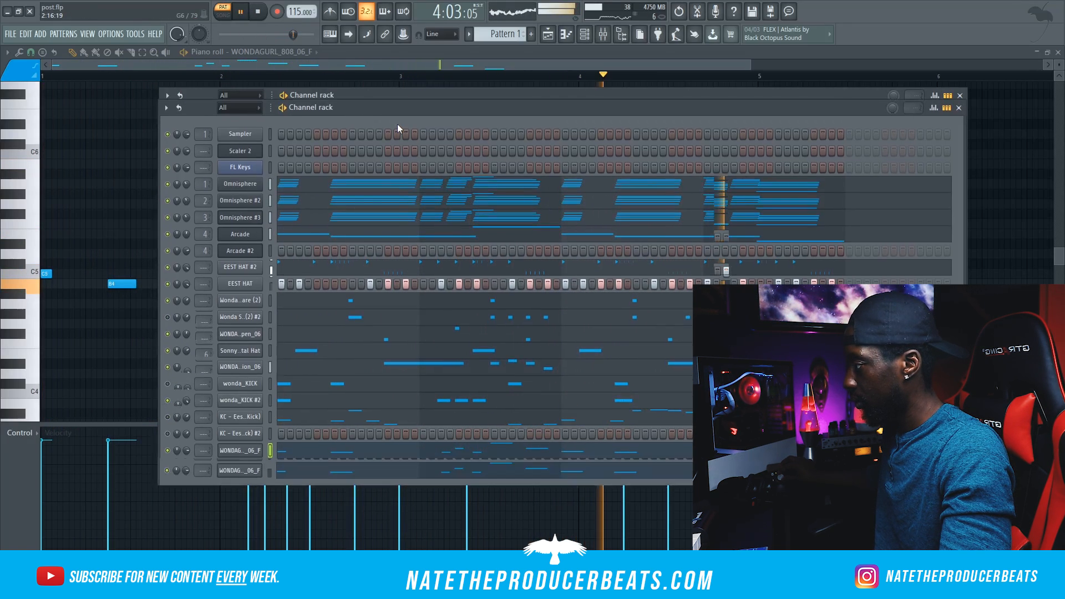
pyautogui.press('space')
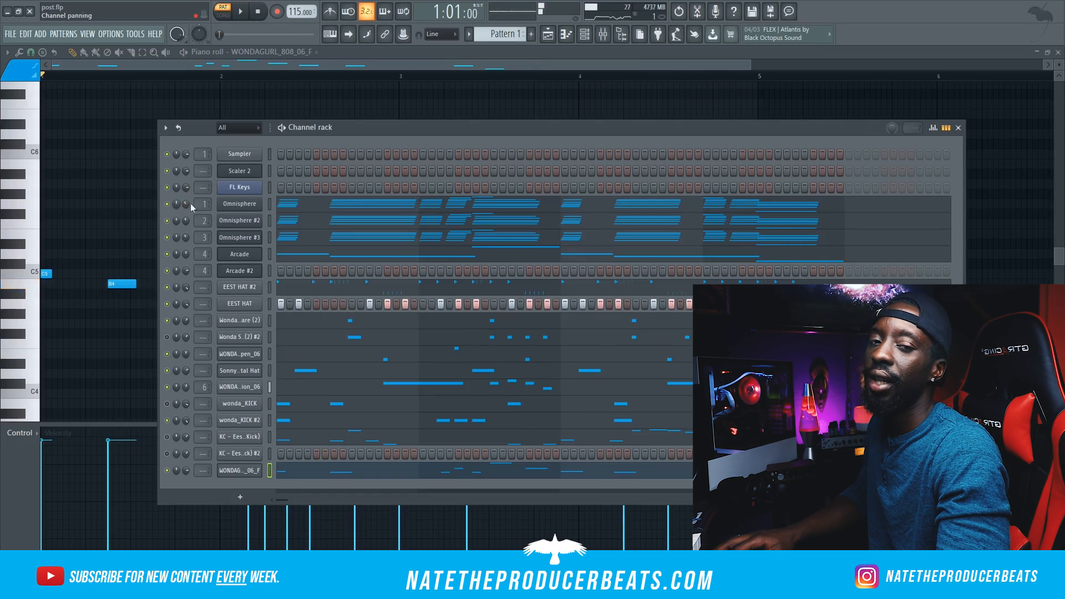
# - Solo the Omnisphere channel in the channel rack and open its piano roll
pyautogui.rightClick(168, 205)
pyautogui.click(178, 211)
pyautogui.rightClick(260, 200)
pyautogui.click(285, 213)
pyautogui.rightClick(254, 205)
pyautogui.click(311, 207)
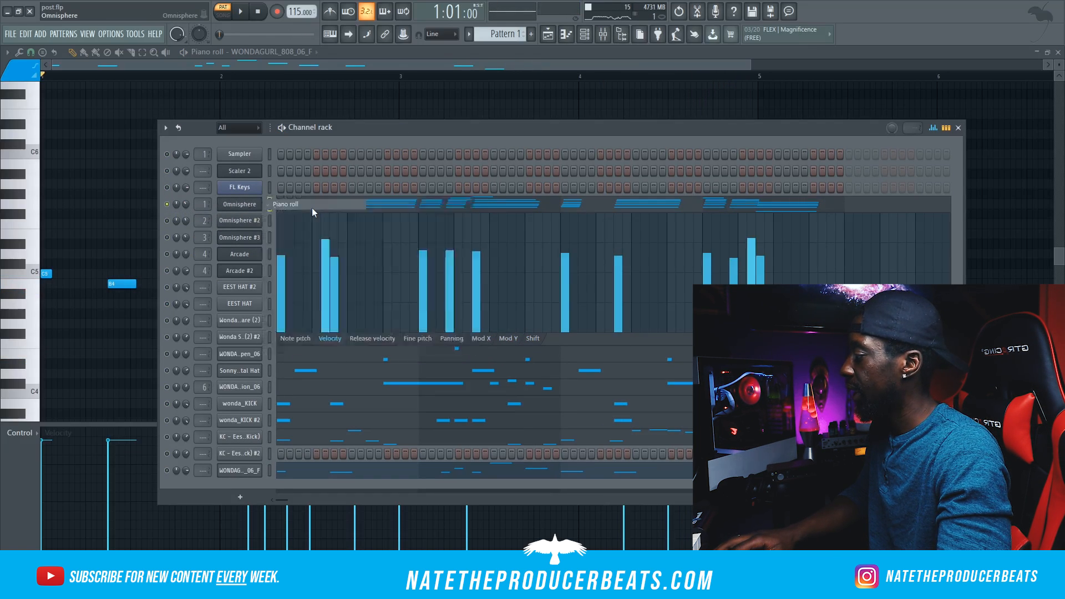
# - Play the soloed Omnisphere layers and view the Omnisphere #3 chord notes alongside the channel rack
pyautogui.scroll(1, 333, 183)
pyautogui.press('space')
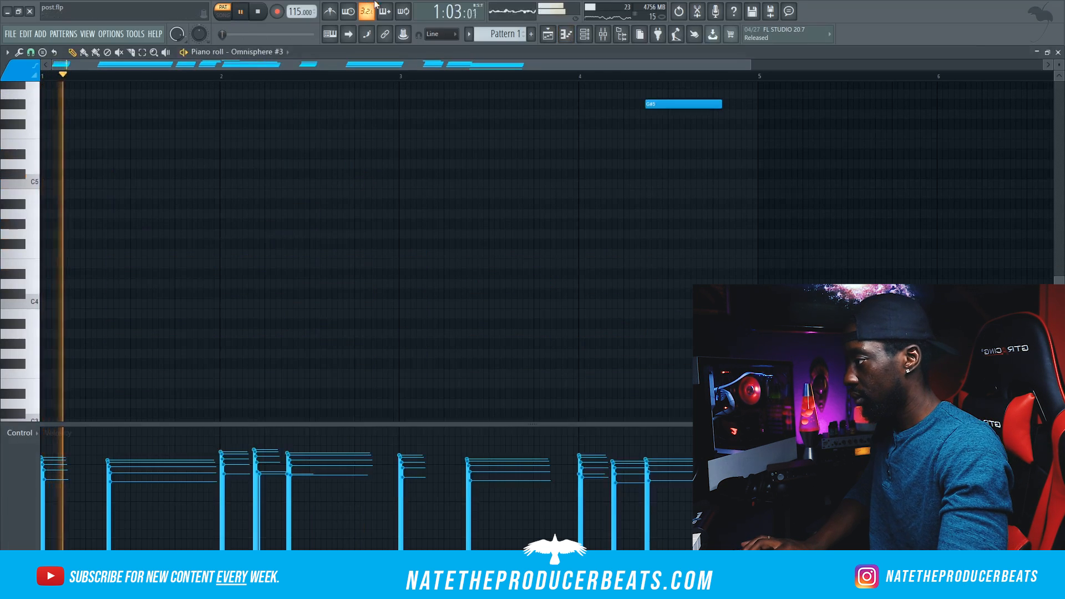
pyautogui.scroll(5, 670, 139)
pyautogui.click(585, 35)
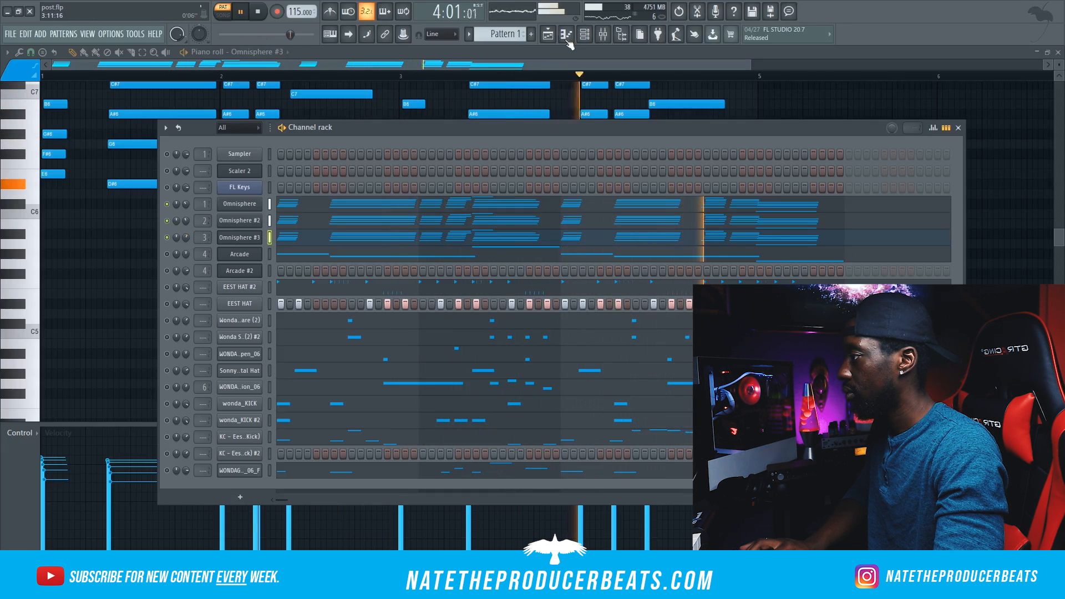
pyautogui.click(585, 35)
pyautogui.click(586, 35)
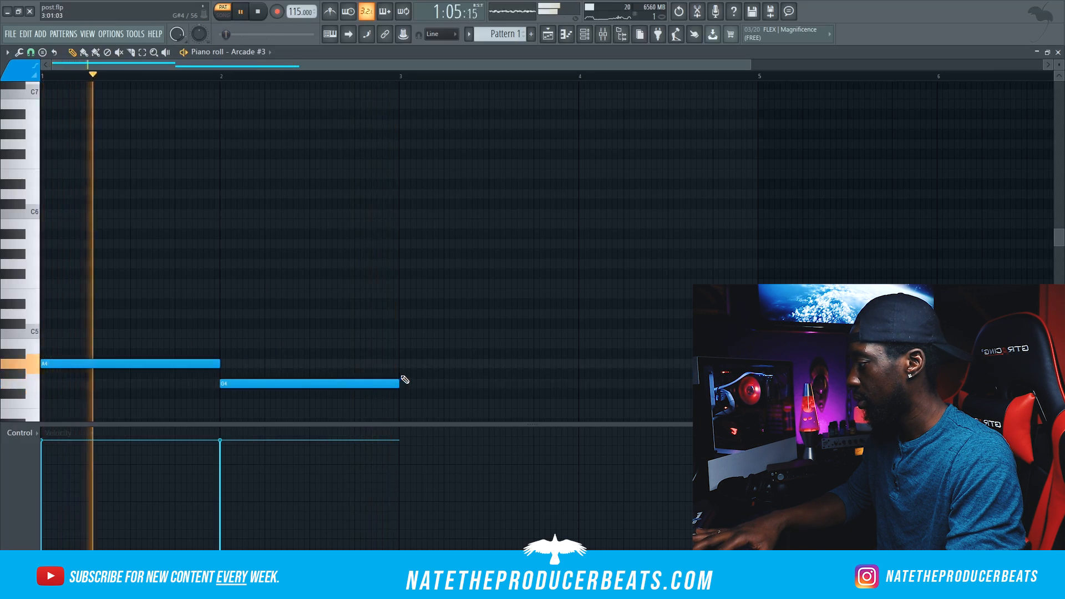
# - Continue the Arcade #3 melody with one-bar notes at D4 in bar 3 and F4 in bar 4, auditioning the pattern
pyautogui.scroll(-5, 403, 370)
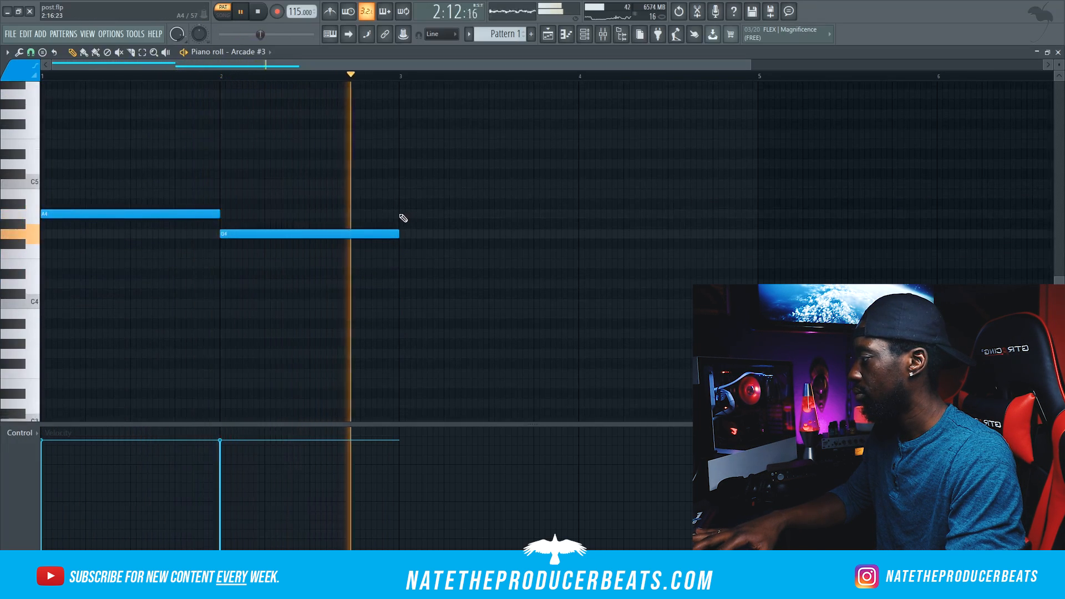
pyautogui.press('space')
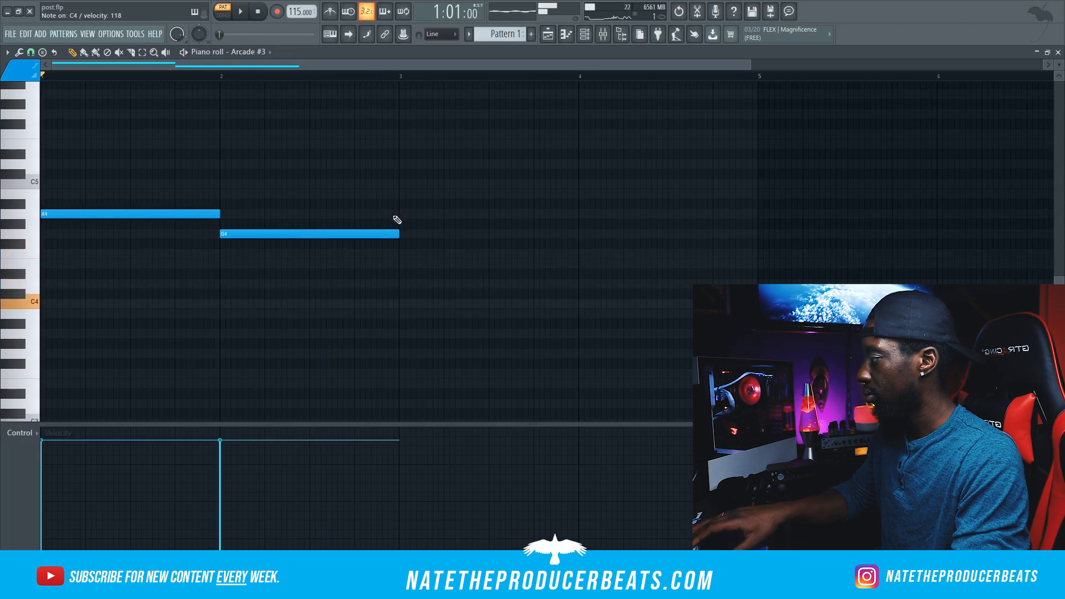
pyautogui.click(401, 284)
pyautogui.press('space')
pyautogui.press('space')
pyautogui.click(581, 253)
pyautogui.press('space')
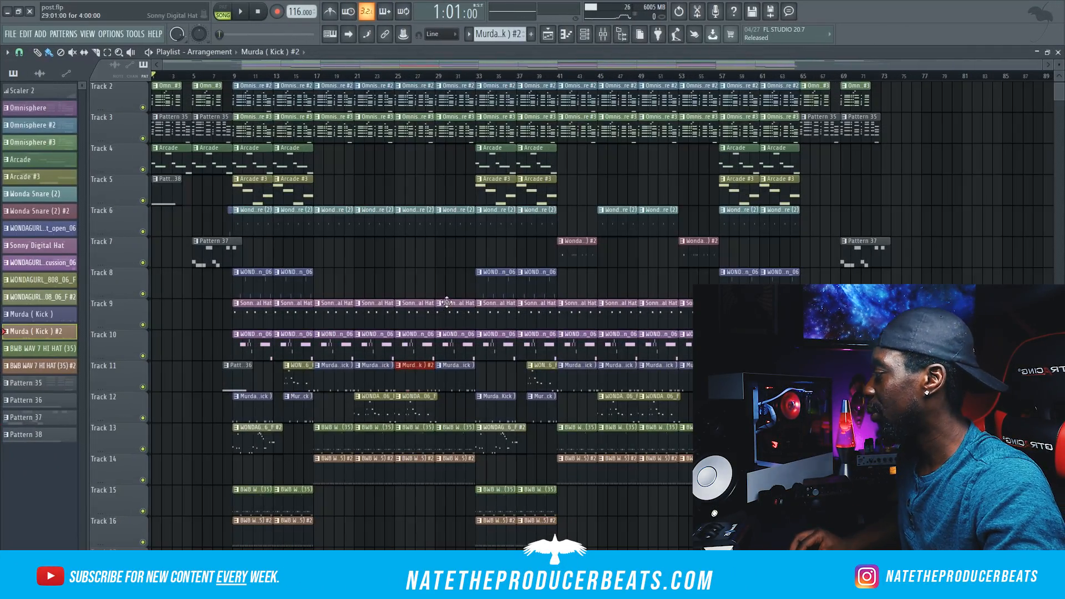
# - Bring the arrangement's opening bars into view and check the HalfTime effect on mixer insert 4
pyautogui.scroll(3, 448, 302)
pyautogui.moveTo(360, 65); pyautogui.dragTo(128, 73)
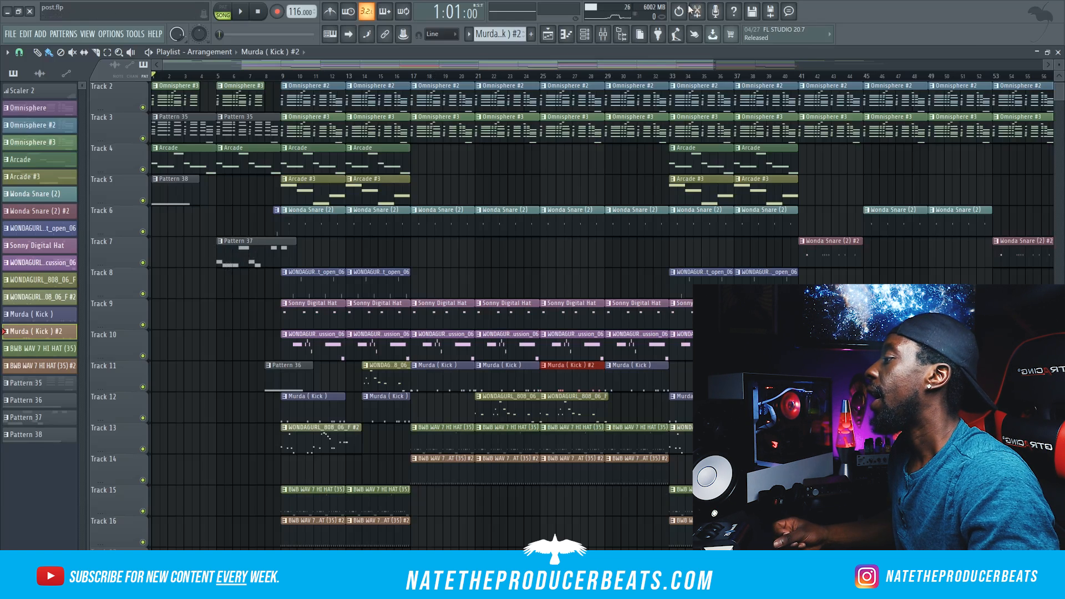
pyautogui.click(604, 34)
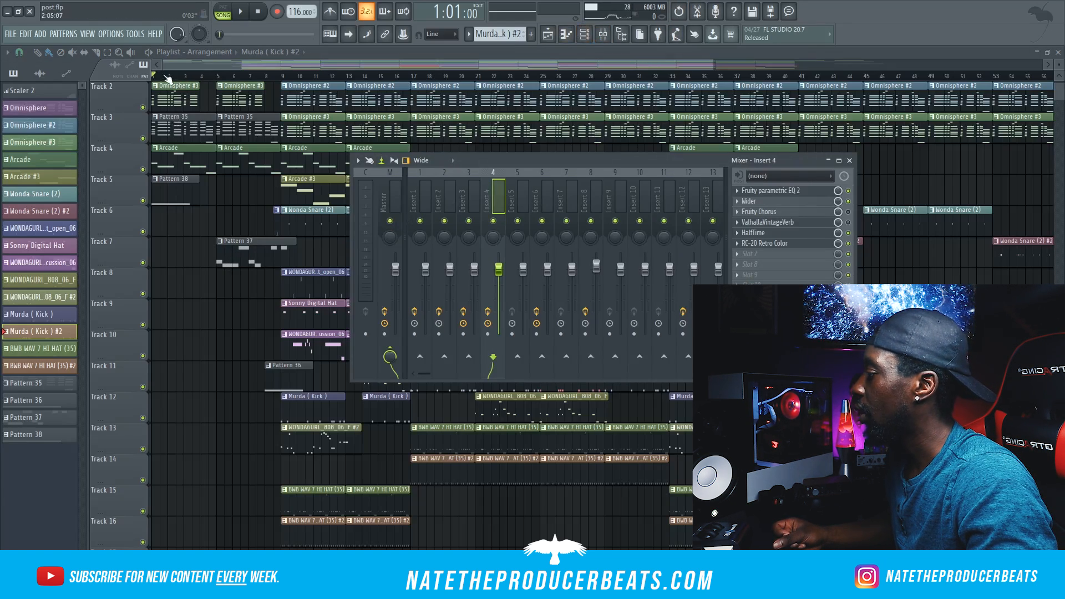
pyautogui.click(775, 234)
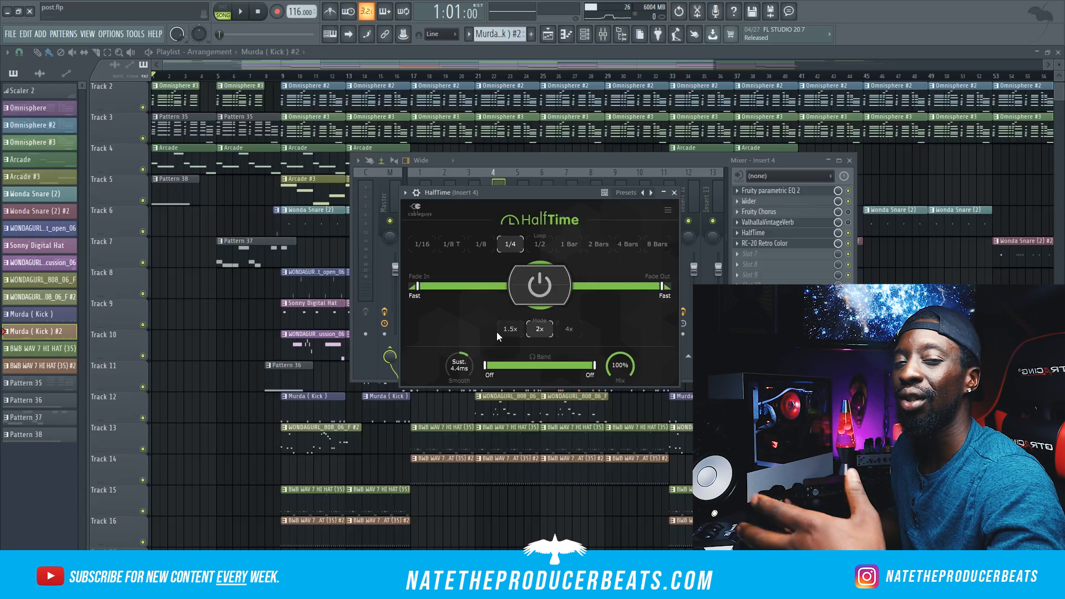
pyautogui.click(674, 192)
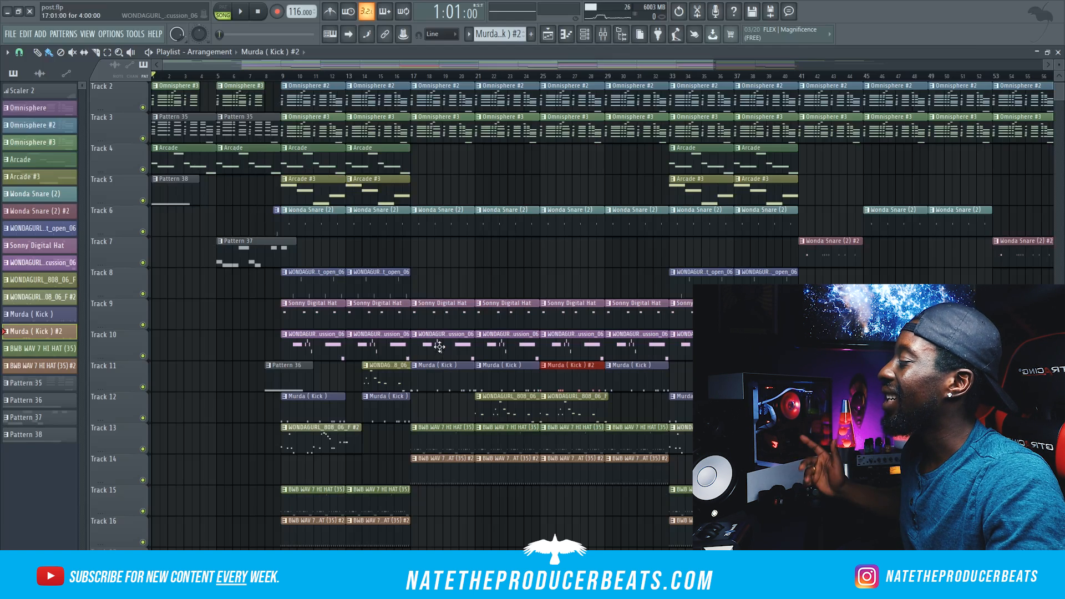
# - Examine how the melody, snare, hat, percussion, kick and 808 clips are laid out from the intro through bar 33
pyautogui.scroll(-2, 377, 299)
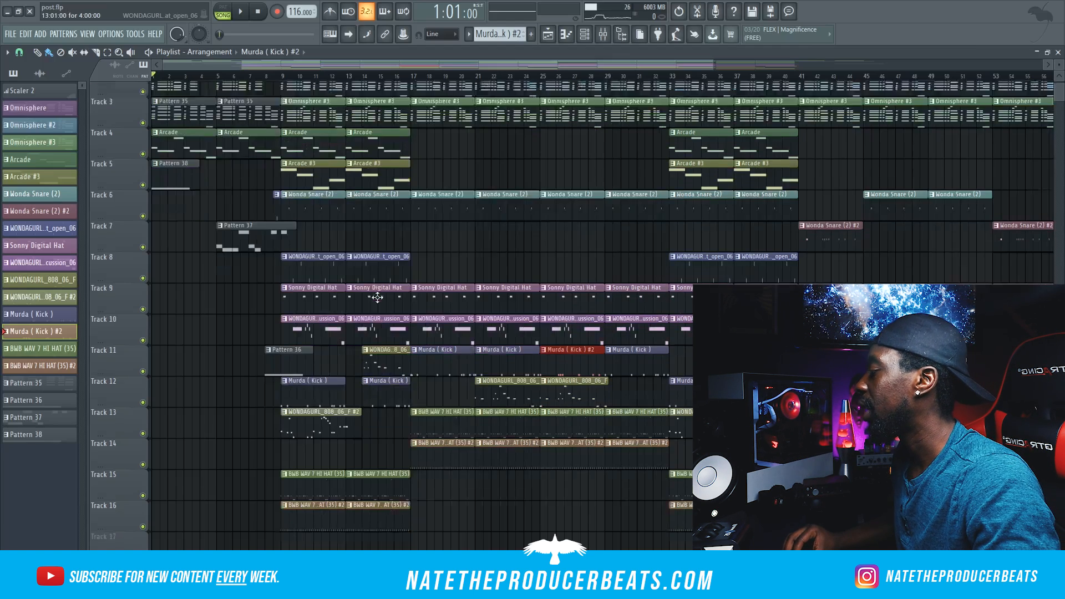
pyautogui.scroll(2, 377, 297)
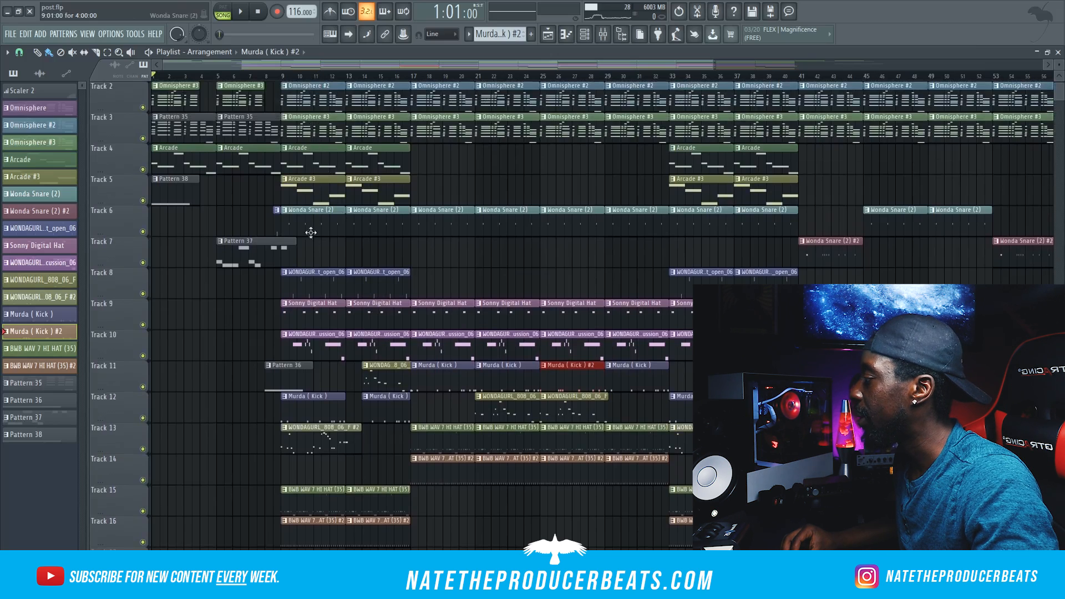
pyautogui.scroll(-2, 343, 366)
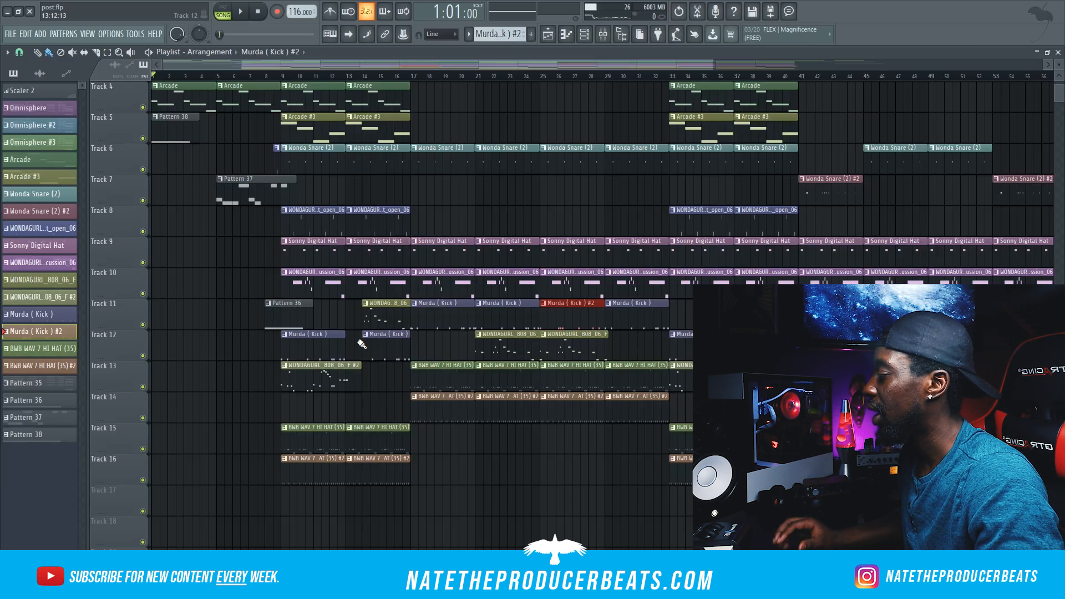
pyautogui.scroll(3, 674, 430)
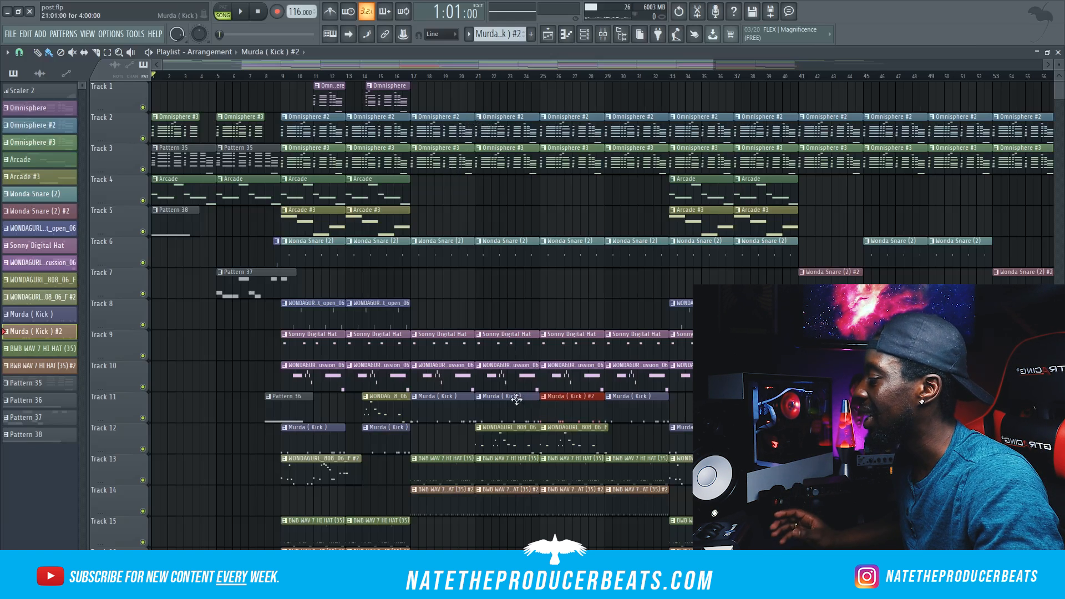
pyautogui.scroll(-2, 455, 392)
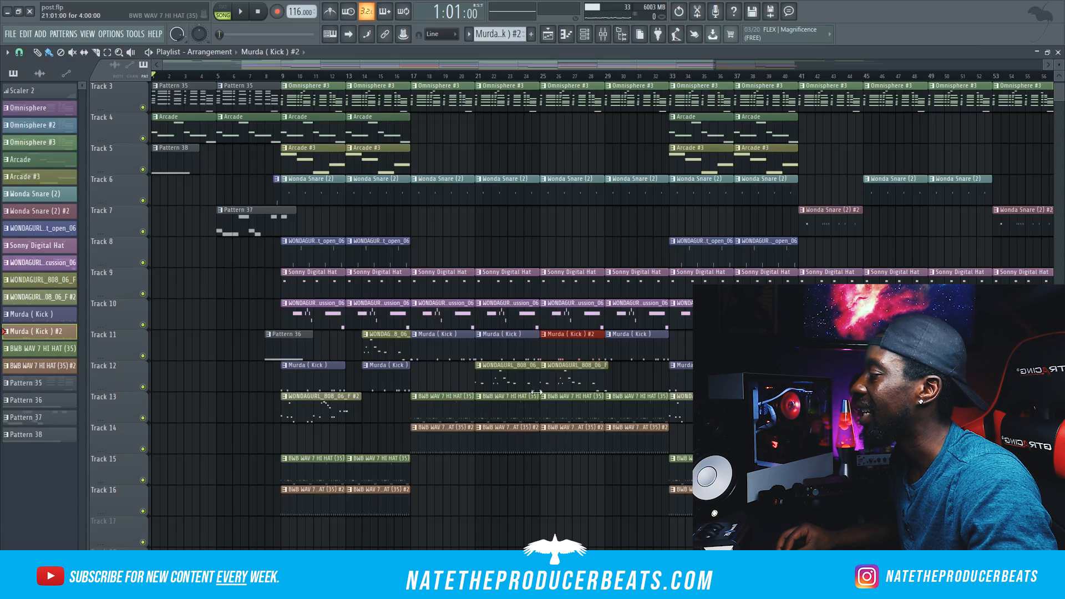
pyautogui.scroll(2, 519, 413)
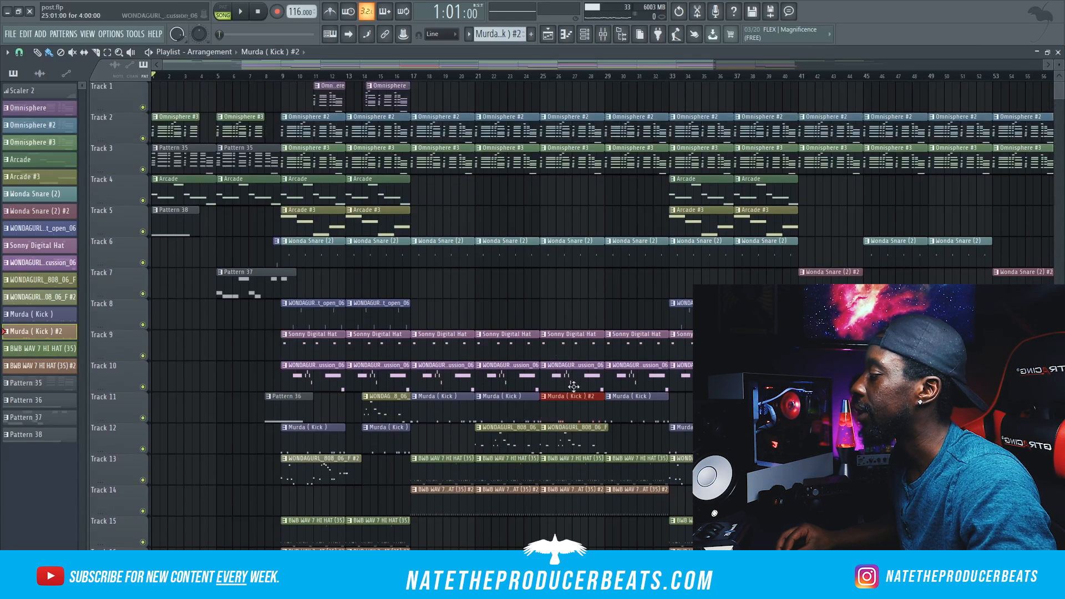
pyautogui.scroll(-1, 610, 383)
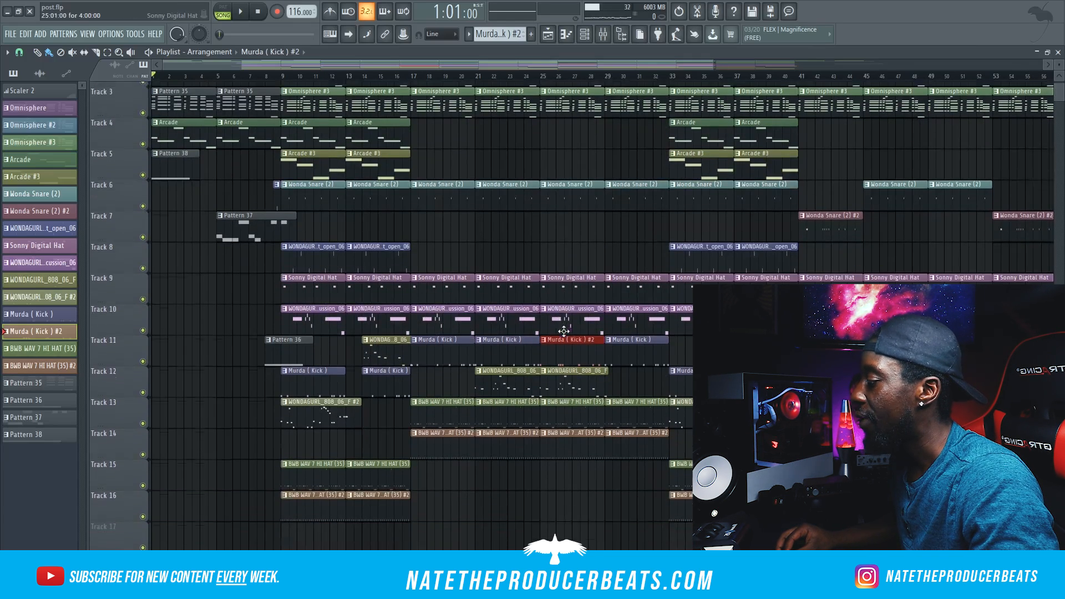
pyautogui.scroll(1, 626, 236)
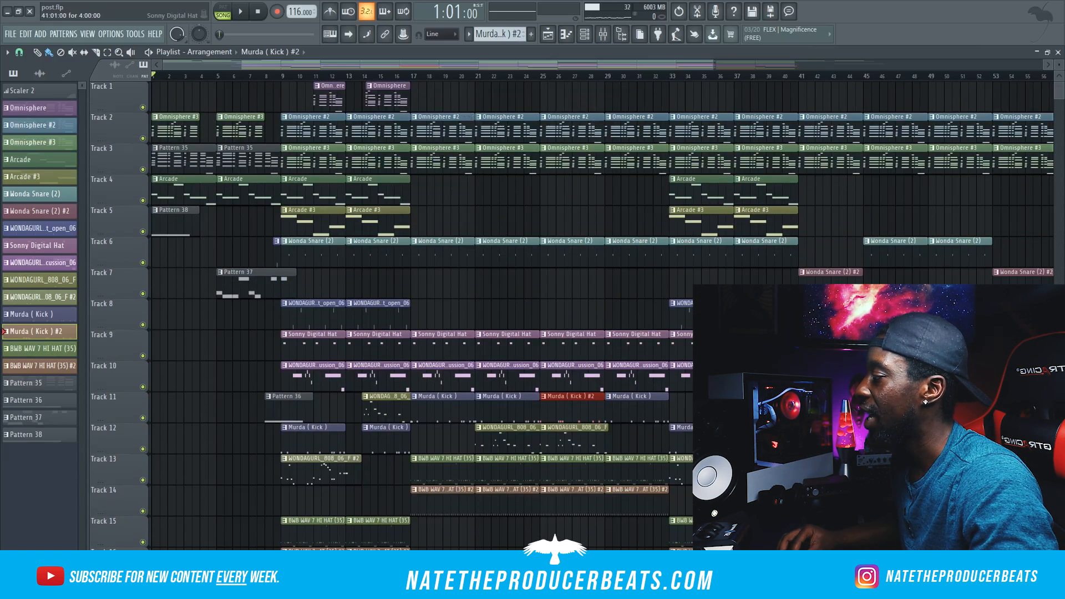
pyautogui.scroll(-1, 802, 280)
pyautogui.scroll(1, 777, 267)
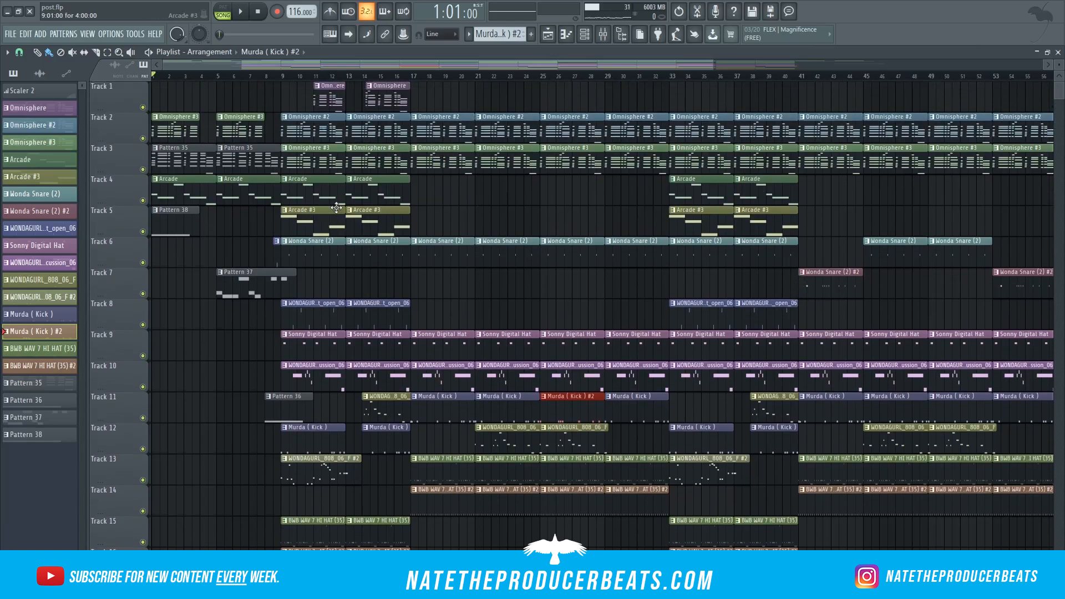
# - Examine the second half of the arrangement, from the repeated sections at bar 33 through the outro clips
pyautogui.scroll(-2, 781, 248)
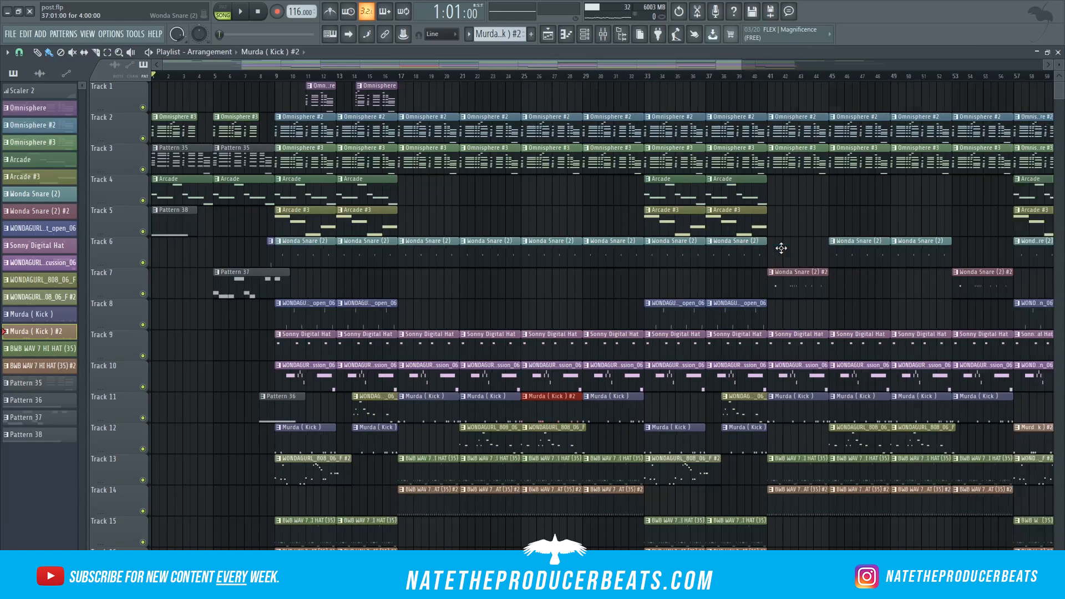
pyautogui.scroll(-3, 781, 248)
pyautogui.scroll(2, 783, 248)
pyautogui.scroll(-1, 707, 185)
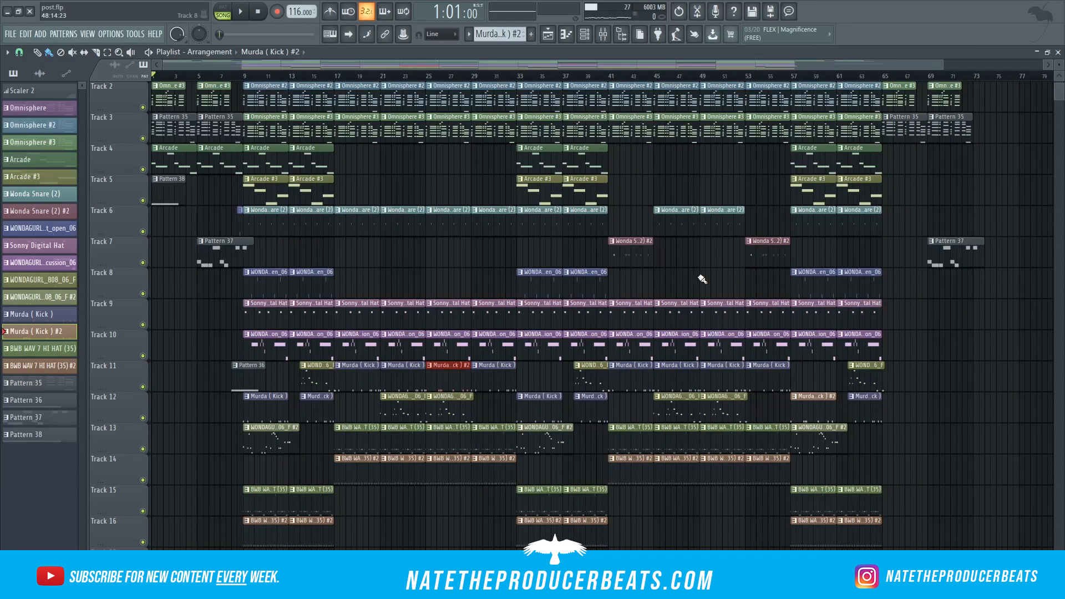
pyautogui.scroll(2, 641, 242)
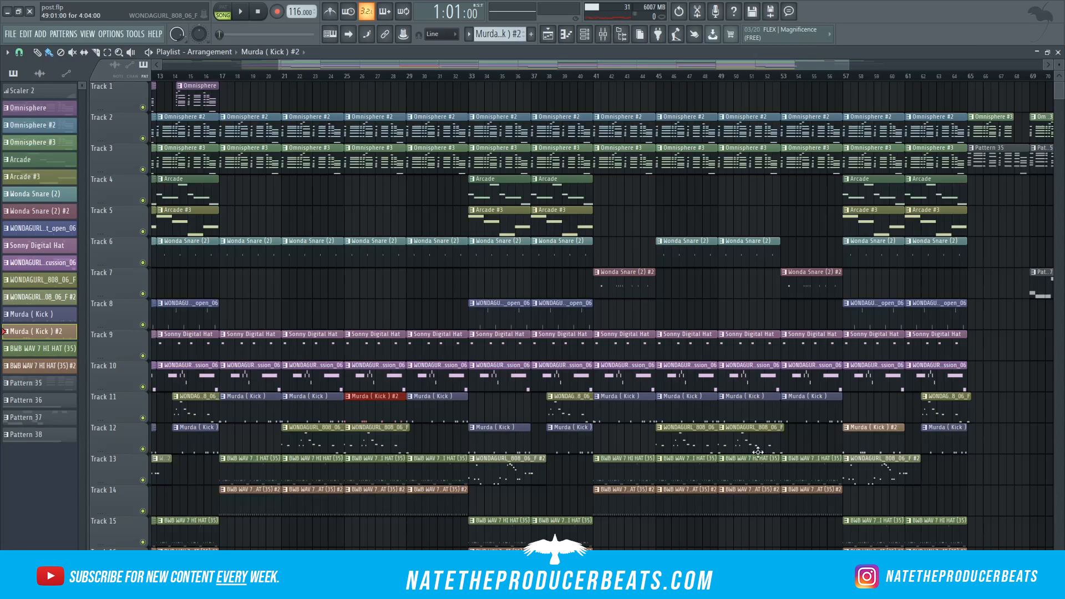
pyautogui.scroll(-1, 764, 450)
pyautogui.scroll(-2, 818, 385)
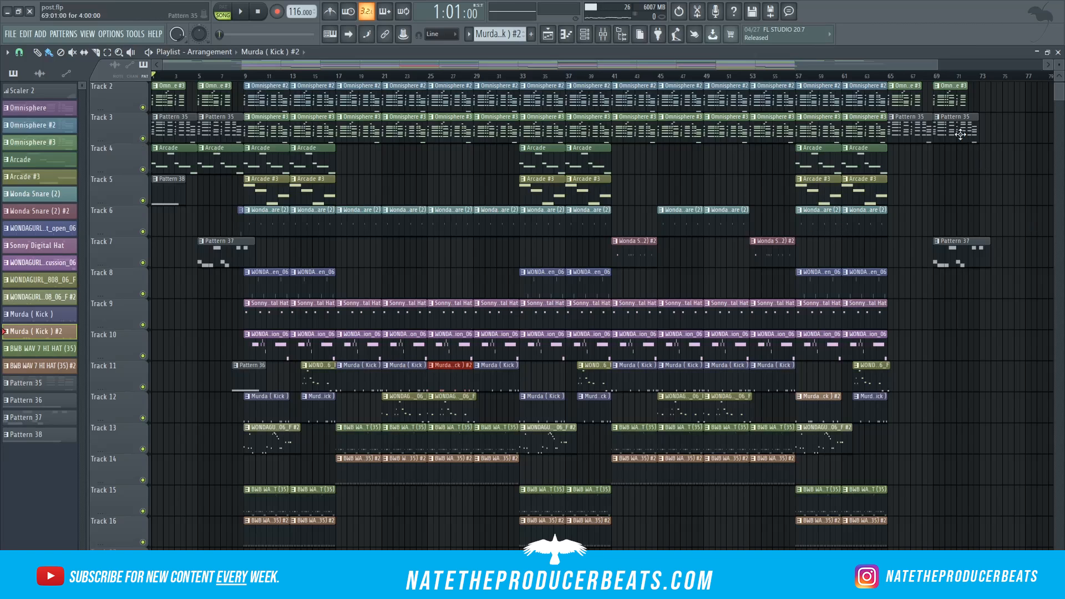
# - Duplicate the bar 9–32 clips to bar 33, and move a duplicate of the intro clips well past the end of the arrangement
pyautogui.moveTo(691, 546); pyautogui.dragTo(268, 106)
pyautogui.hotkey('ctrl', 'b')
pyautogui.moveTo(224, 301); pyautogui.dragTo(121, 92)
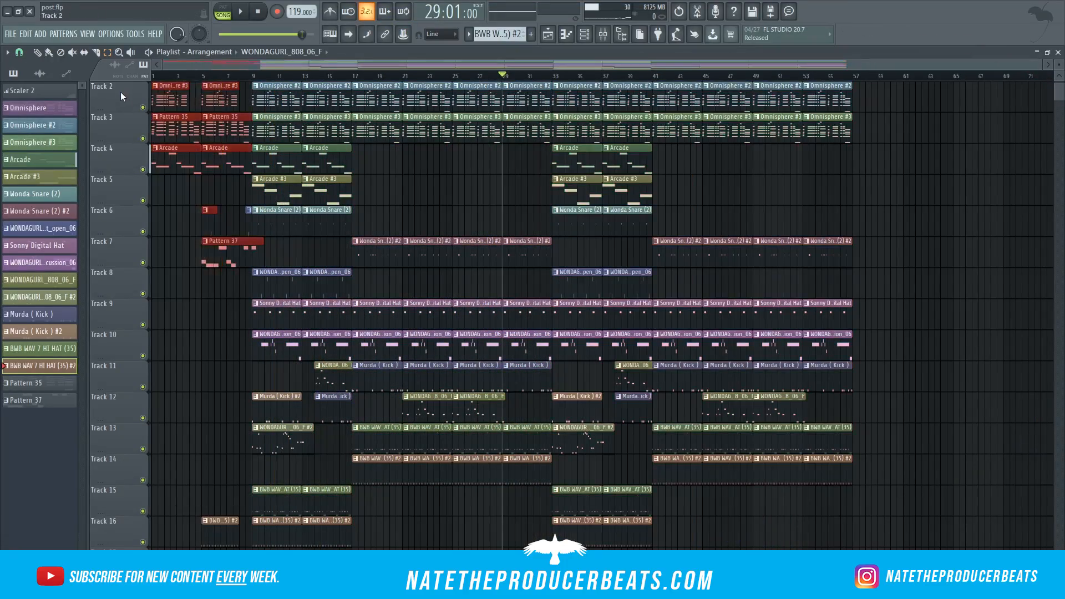
pyautogui.hotkey('ctrl', 'b')
pyautogui.moveTo(288, 99); pyautogui.dragTo(1007, 100)
pyautogui.scroll(-1, 952, 290)
pyautogui.moveTo(824, 133); pyautogui.dragTo(999, 135)
# - Copy the bar 33–40 section to bars 57–64 and move the copied intro clips to start at bar 65
pyautogui.moveTo(528, 549); pyautogui.dragTo(777, 269)
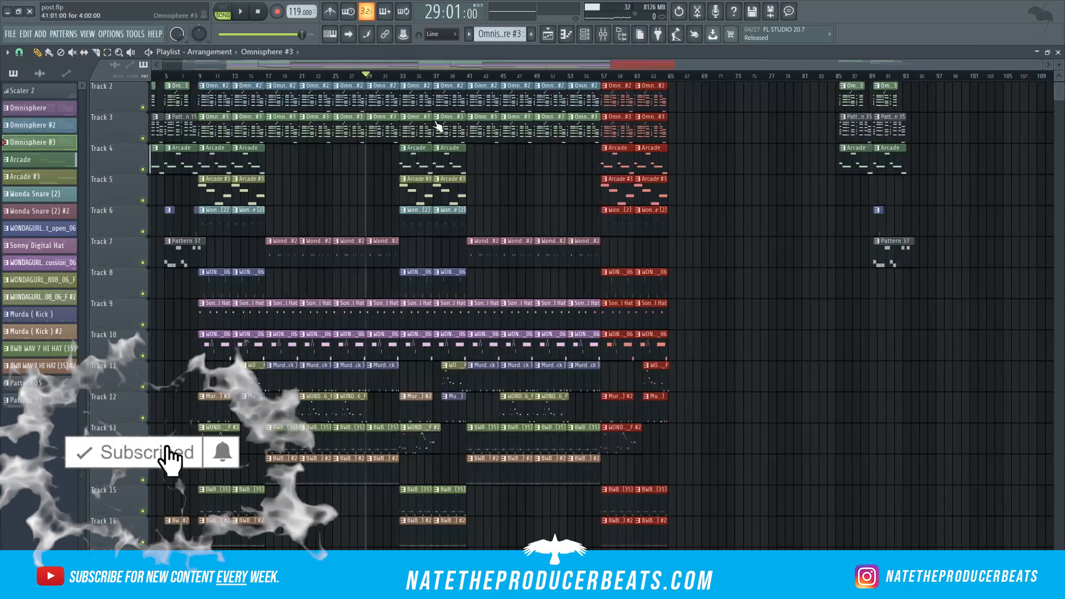
pyautogui.moveTo(937, 278); pyautogui.dragTo(691, 100)
pyautogui.moveTo(1040, 65); pyautogui.dragTo(851, 65)
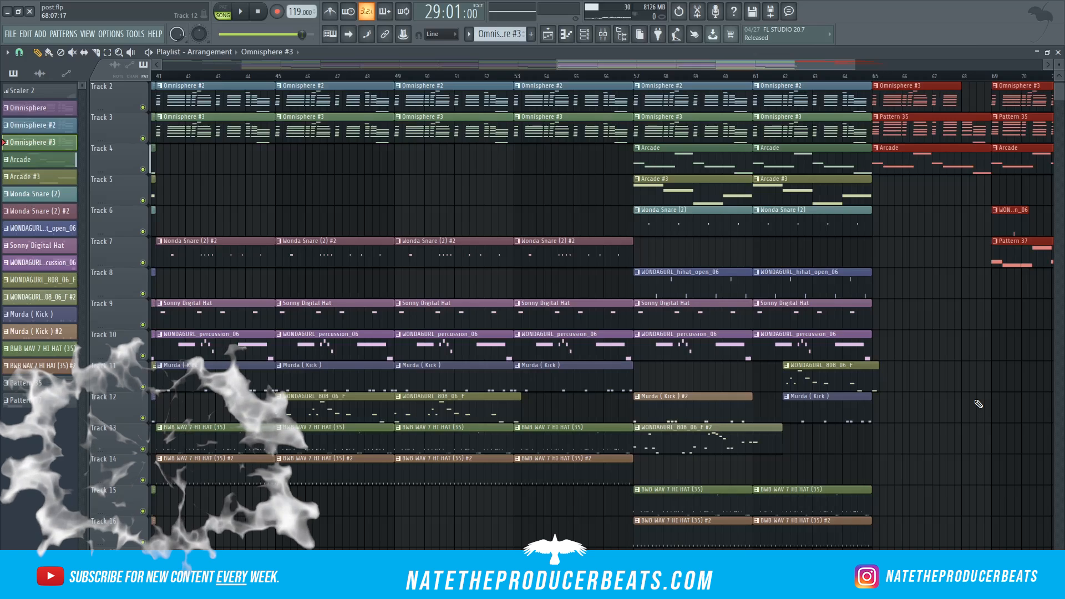
# - Play the full arrangement from the start and listen to how its sections follow each other
pyautogui.press('space')
pyautogui.click(257, 11)
pyautogui.press('space')
pyautogui.scroll(-2, 289, 176)
pyautogui.scroll(2, 388, 277)
pyautogui.scroll(-5, 491, 397)
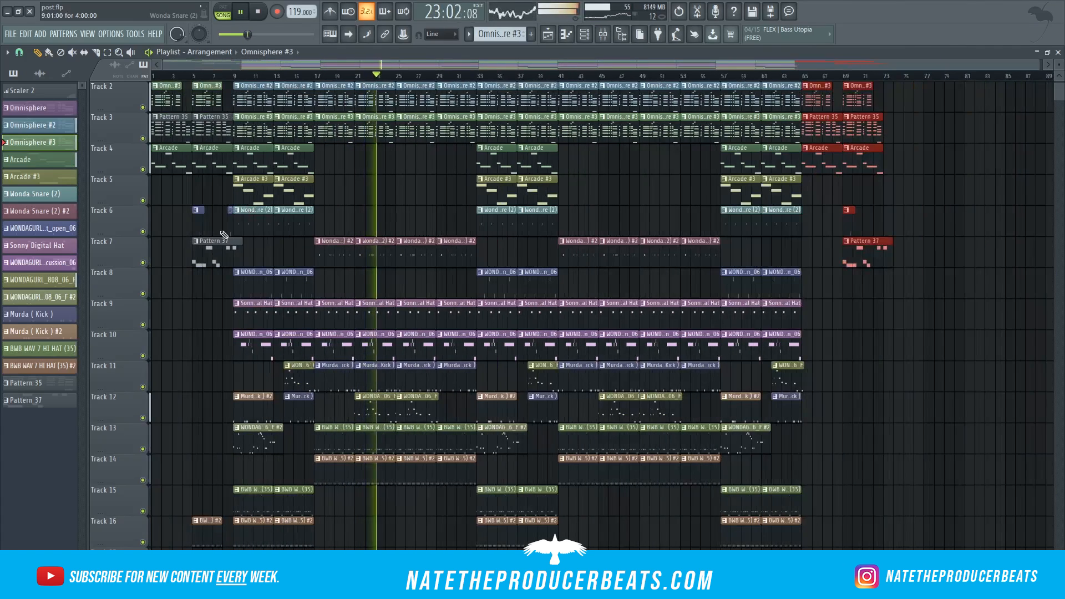
pyautogui.scroll(3, 253, 209)
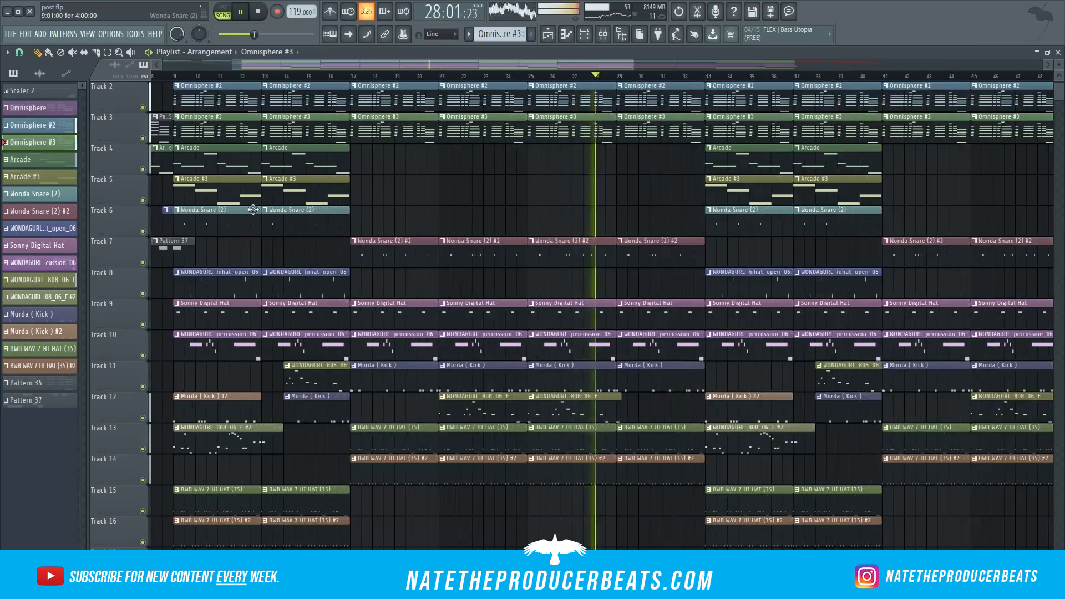
# - Replace the Wonda Snare (2) #2 clips in bars 17–32 with Wonda Snare (2) clips on Track 6
pyautogui.press('space')
pyautogui.click(36, 194)
pyautogui.hscroll(-1, 366, 219)
pyautogui.moveTo(409, 220); pyautogui.dragTo(376, 220)
pyautogui.rightClick(420, 242)
pyautogui.moveTo(475, 219); pyautogui.dragTo(465, 220)
pyautogui.click(586, 219)
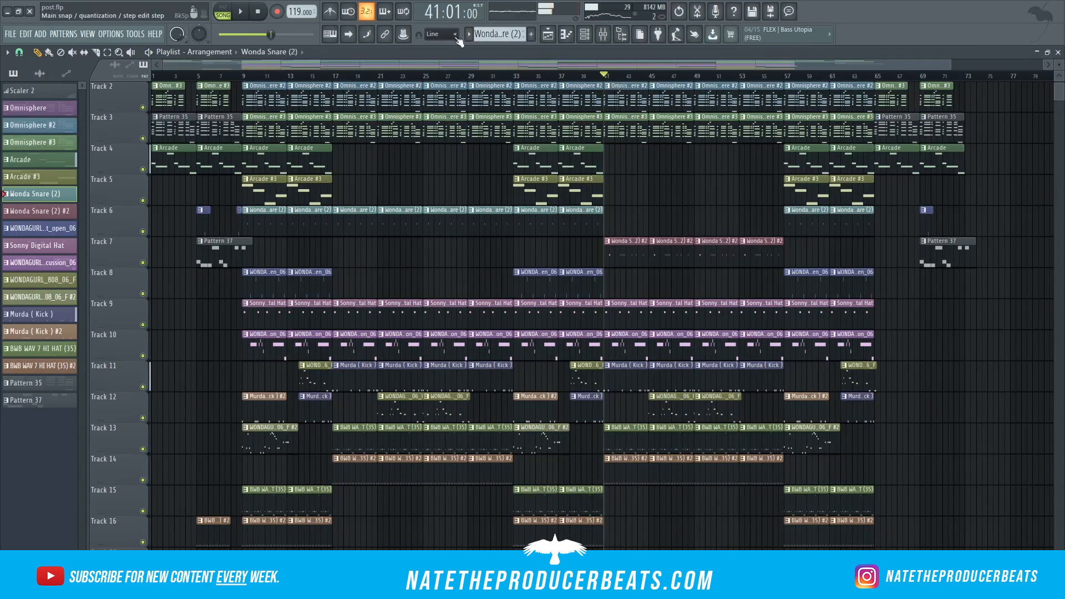
# - Play from bar 41 and replace the Wonda Snare (2) #2 clips in bars 45–52 with Wonda Snare (2) clips on Track 6
pyautogui.press('space')
pyautogui.scroll(3, 776, 226)
pyautogui.scroll(-2, 764, 226)
pyautogui.click(602, 224)
pyautogui.rightClick(617, 243)
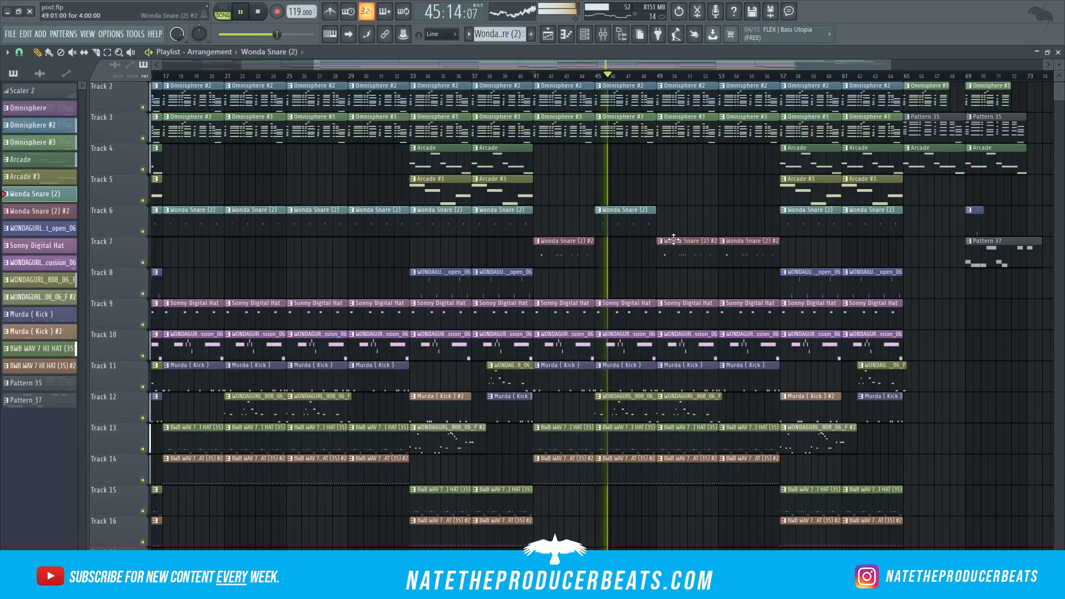
pyautogui.rightClick(673, 240)
pyautogui.click(674, 222)
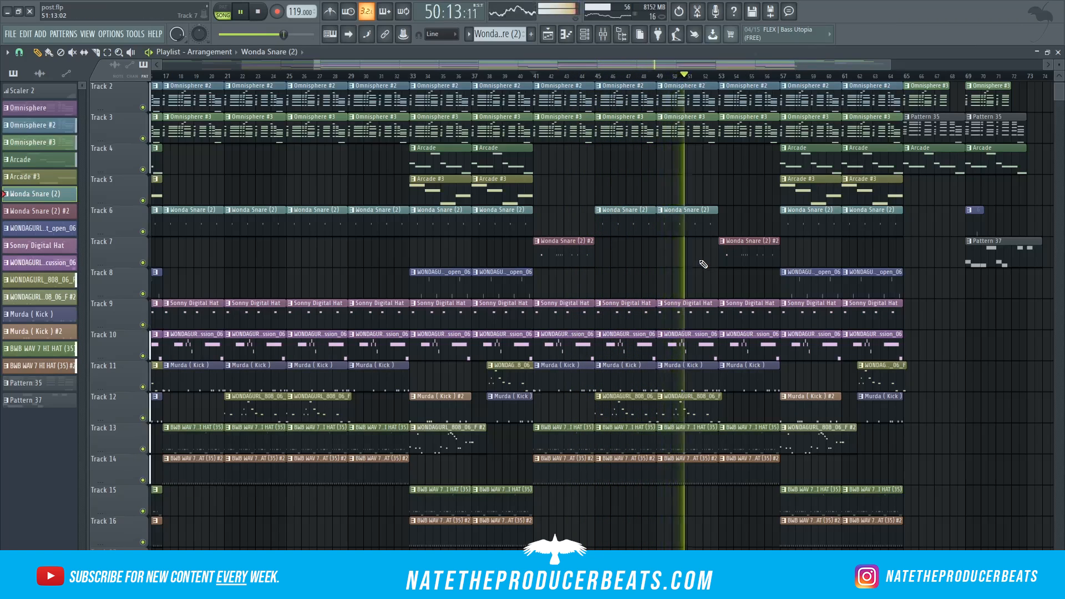